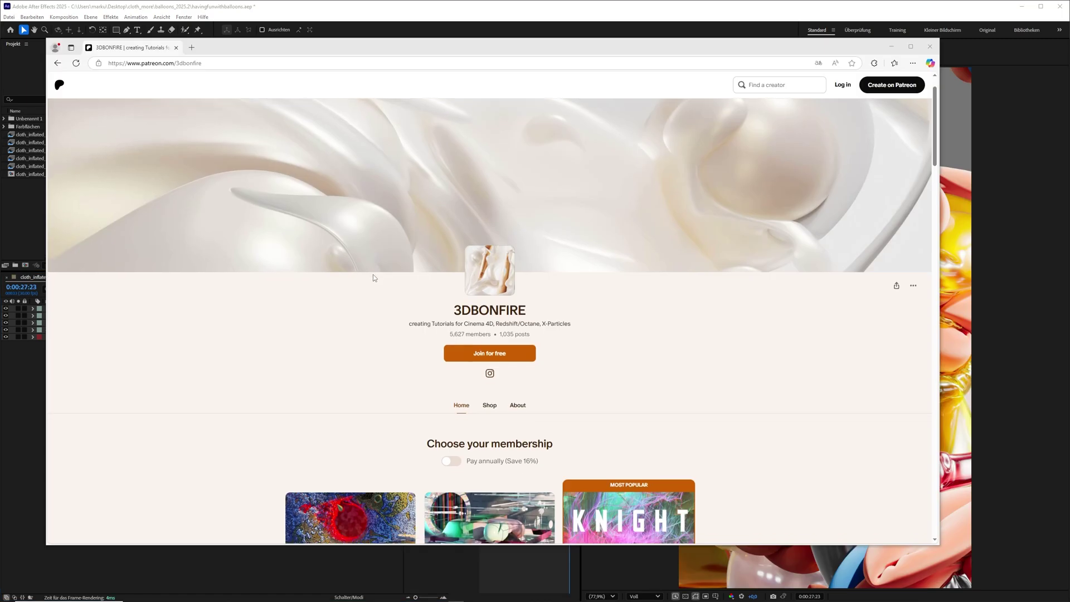
Review the 3DBONFIRE Patreon page, examining its member and post counts and the membership tiers
{"action": "scroll", "coordinate": [373, 276], "scroll_direction": "down", "scroll_amount": 1}
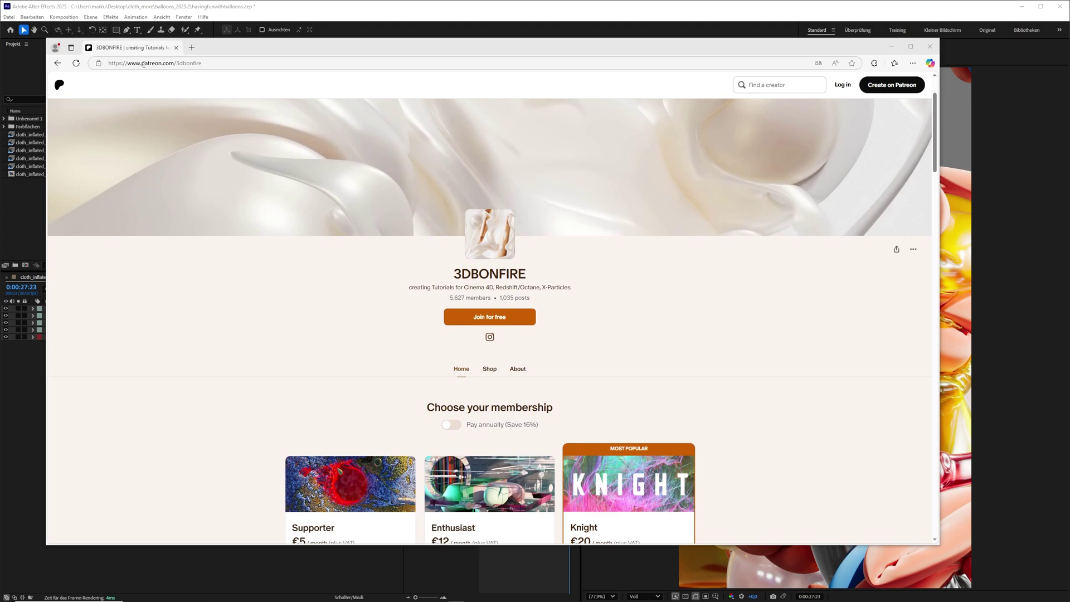
{"action": "scroll", "coordinate": [423, 304], "scroll_direction": "down", "scroll_amount": 1}
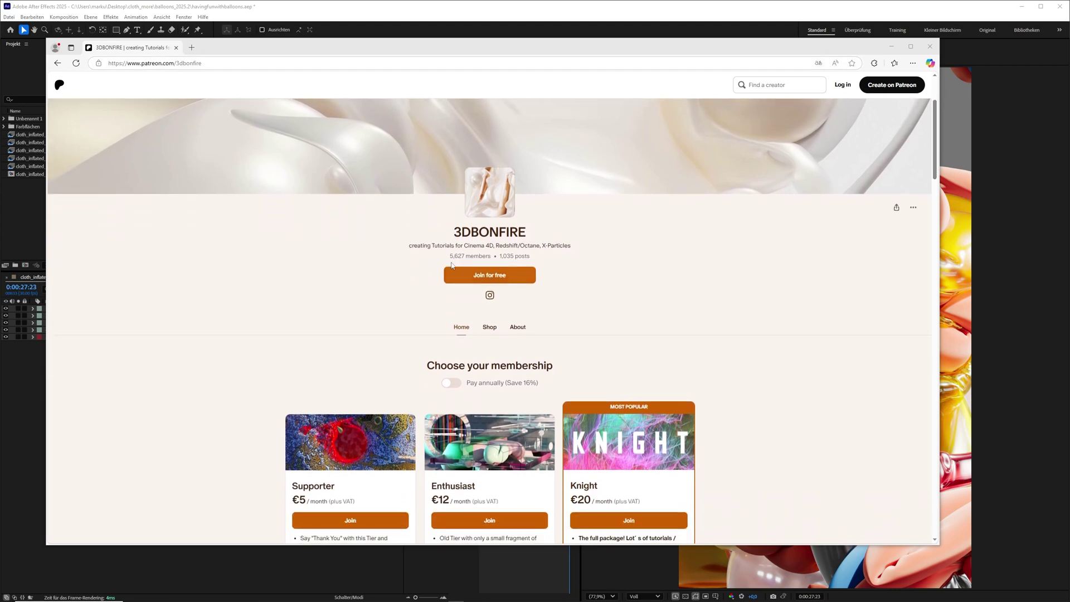
{"action": "left_click_drag", "start_coordinate": [451, 256], "coordinate": [490, 257]}
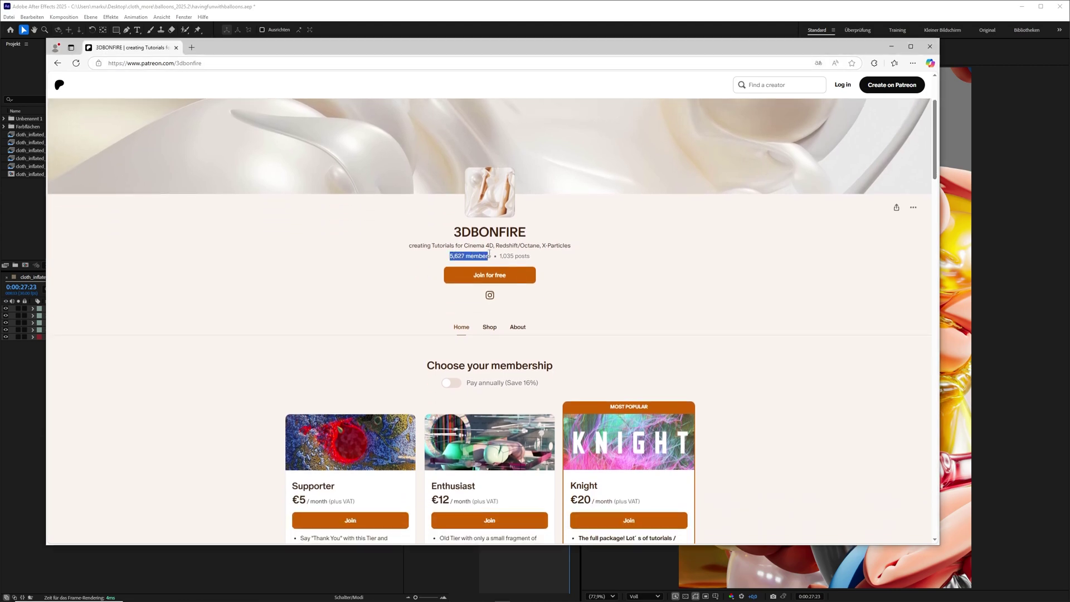
{"action": "left_click", "coordinate": [505, 256]}
{"action": "left_click_drag", "start_coordinate": [501, 255], "coordinate": [528, 262]}
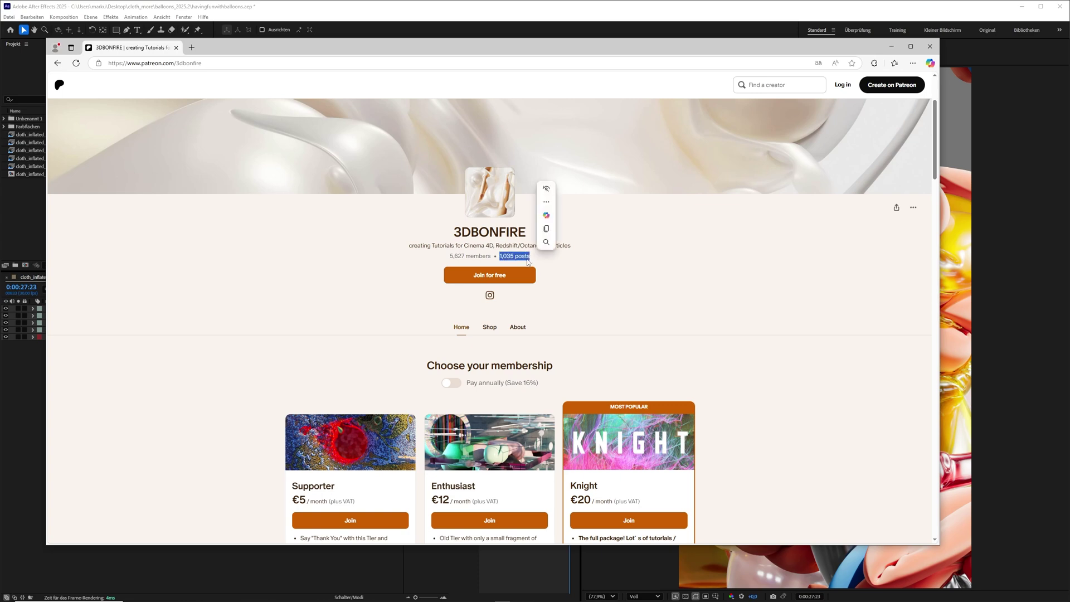
{"action": "left_click", "coordinate": [558, 273]}
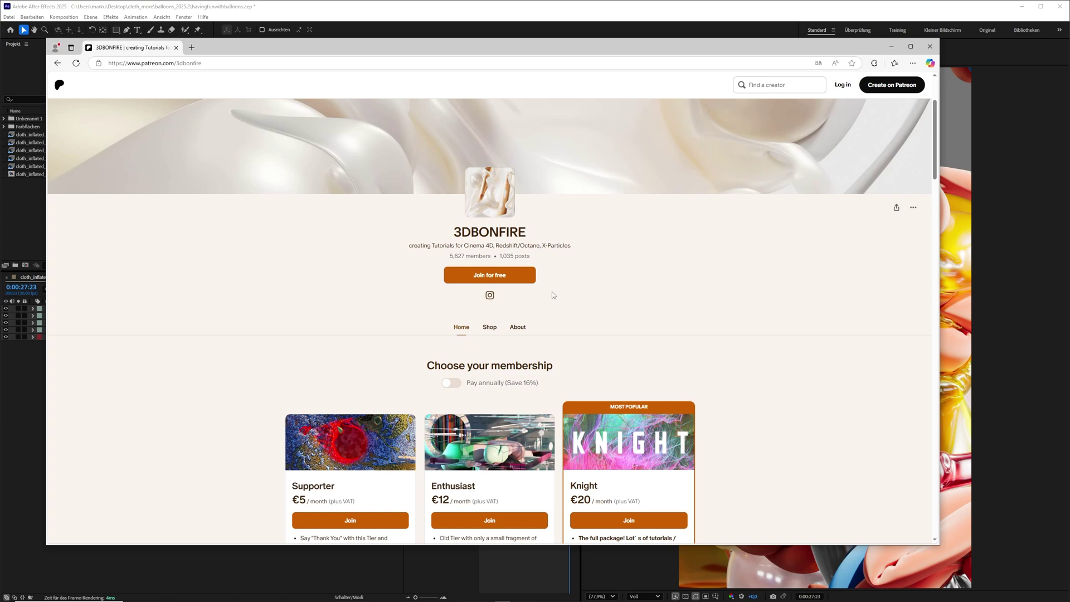
{"action": "scroll", "coordinate": [553, 292], "scroll_direction": "down", "scroll_amount": 2}
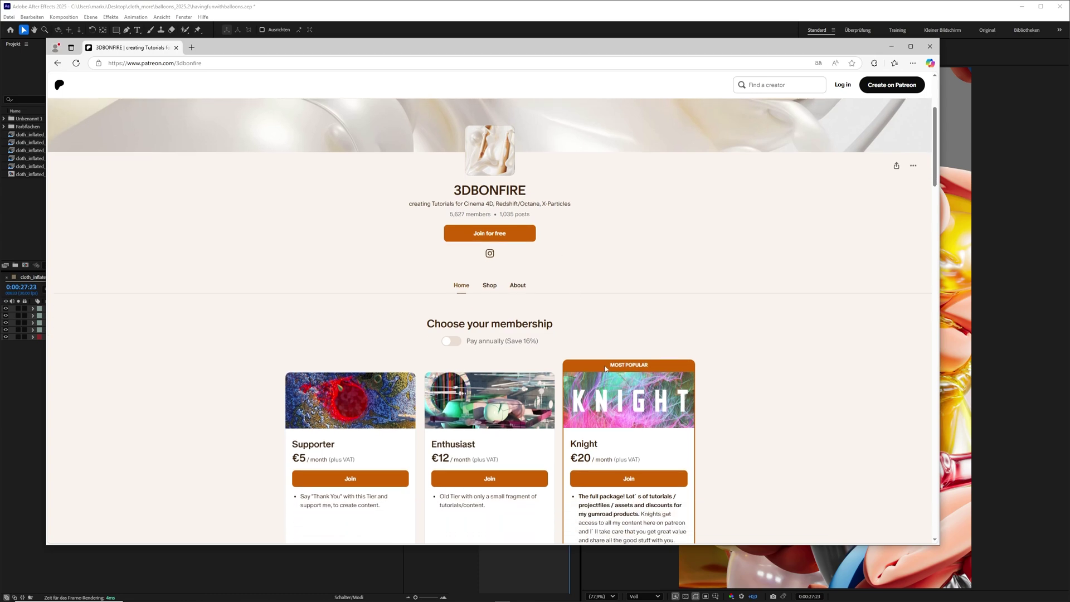
{"action": "scroll", "coordinate": [626, 453], "scroll_direction": "down", "scroll_amount": 1}
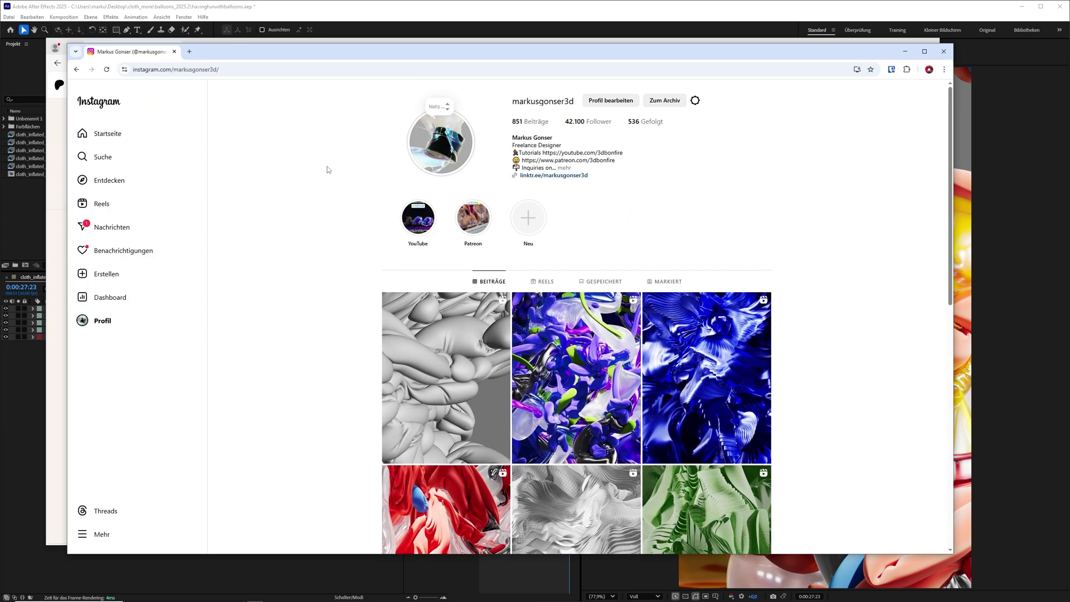
Switch to the browser window with the Instagram profile and browse its grid of posts
{"action": "key", "text": "alt+Tab"}
{"action": "scroll", "coordinate": [328, 228], "scroll_direction": "down", "scroll_amount": 1}
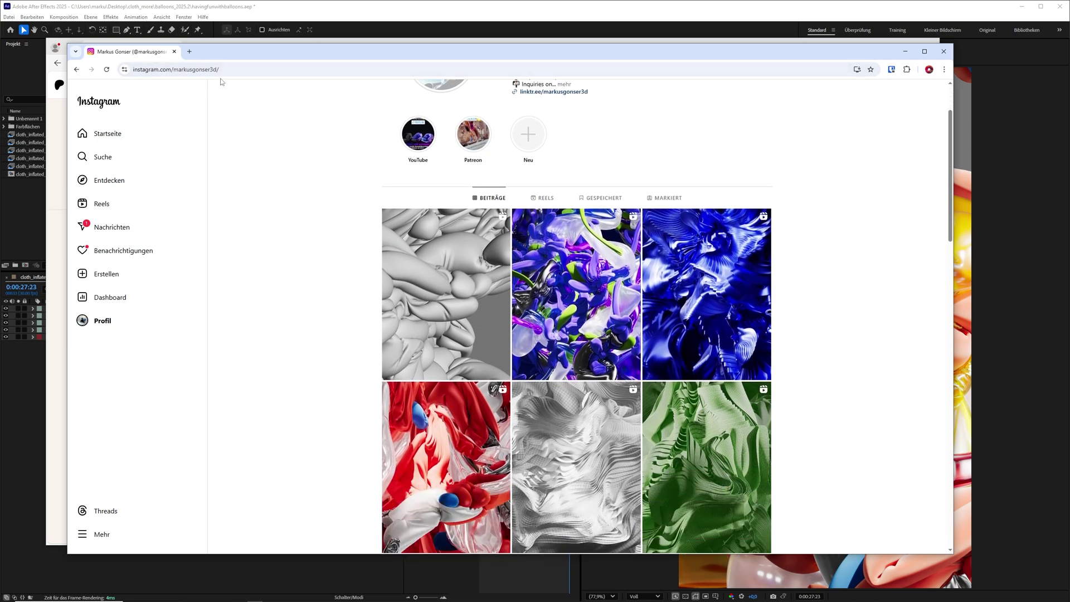
{"action": "scroll", "coordinate": [324, 263], "scroll_direction": "up", "scroll_amount": 1}
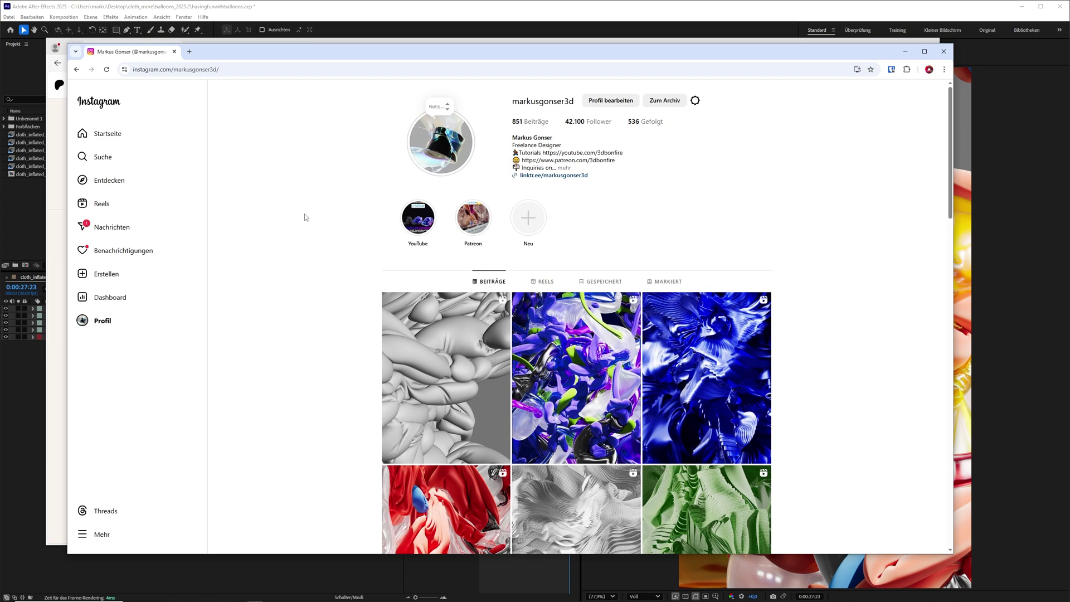
{"action": "scroll", "coordinate": [290, 253], "scroll_direction": "down", "scroll_amount": 2}
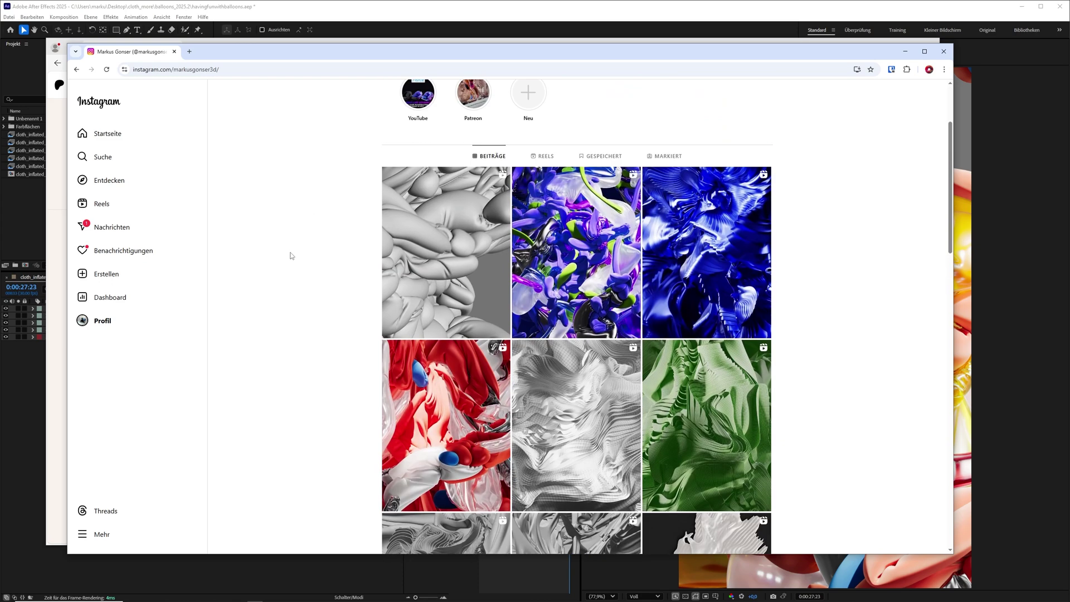
{"action": "scroll", "coordinate": [284, 248], "scroll_direction": "up", "scroll_amount": 1}
{"action": "scroll", "coordinate": [279, 242], "scroll_direction": "down", "scroll_amount": 1}
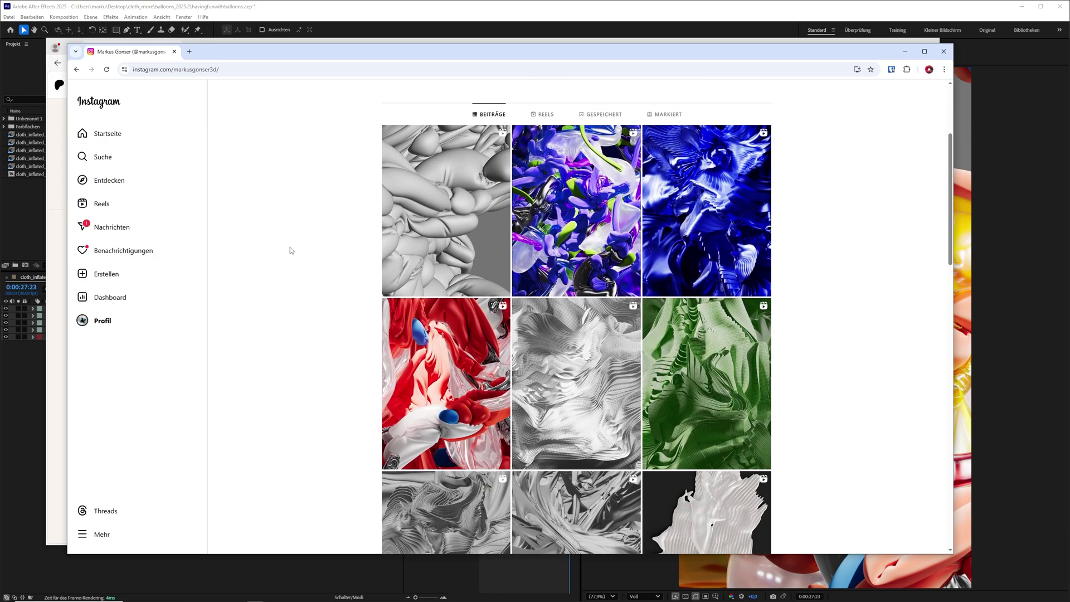
{"action": "scroll", "coordinate": [273, 254], "scroll_direction": "up", "scroll_amount": 3}
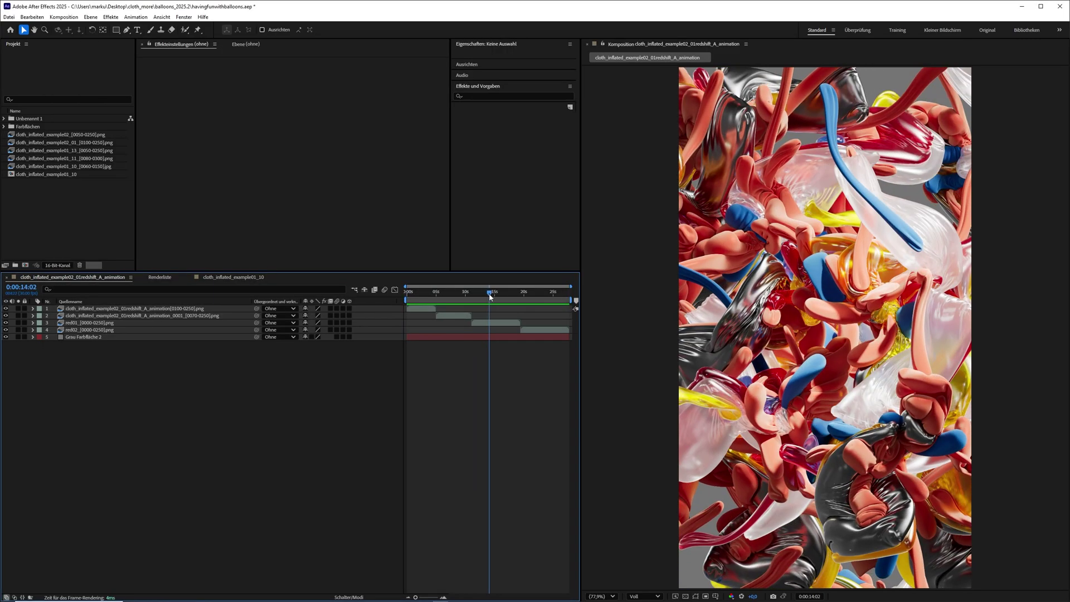
Switch to After Effects and examine the colored balloon animation in the cloth_inflated_example02_01redshift_A_animation composition at several points in time
{"action": "mouse_move", "coordinate": [489, 296]}
{"action": "left_mouse_down"}
{"action": "mouse_move", "coordinate": [563, 301]}
{"action": "mouse_move", "coordinate": [484, 307]}
{"action": "left_mouse_up"}
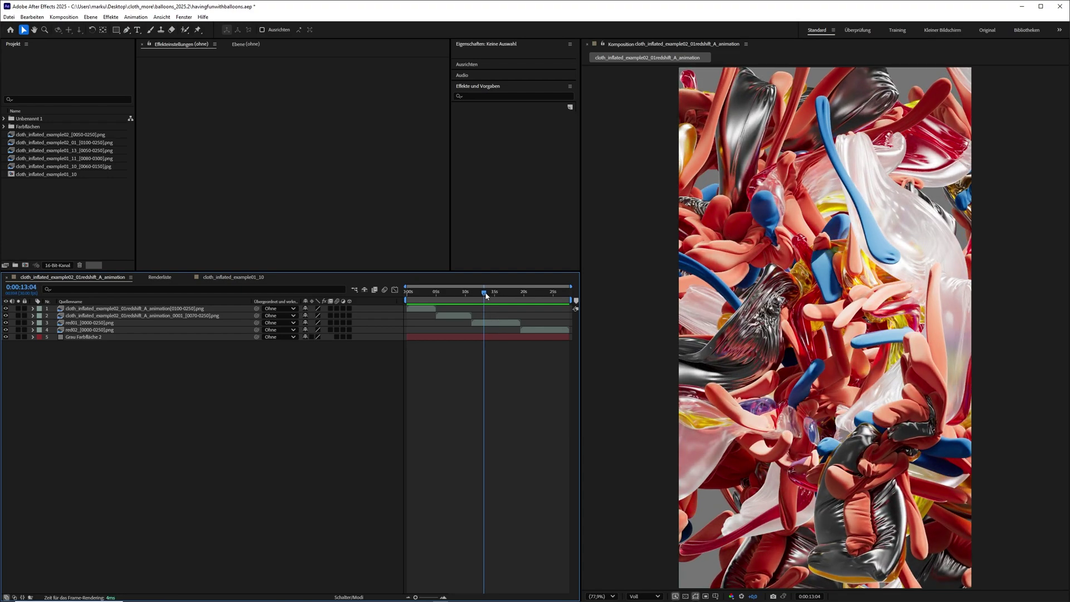
{"action": "left_click_drag", "start_coordinate": [485, 295], "coordinate": [479, 300]}
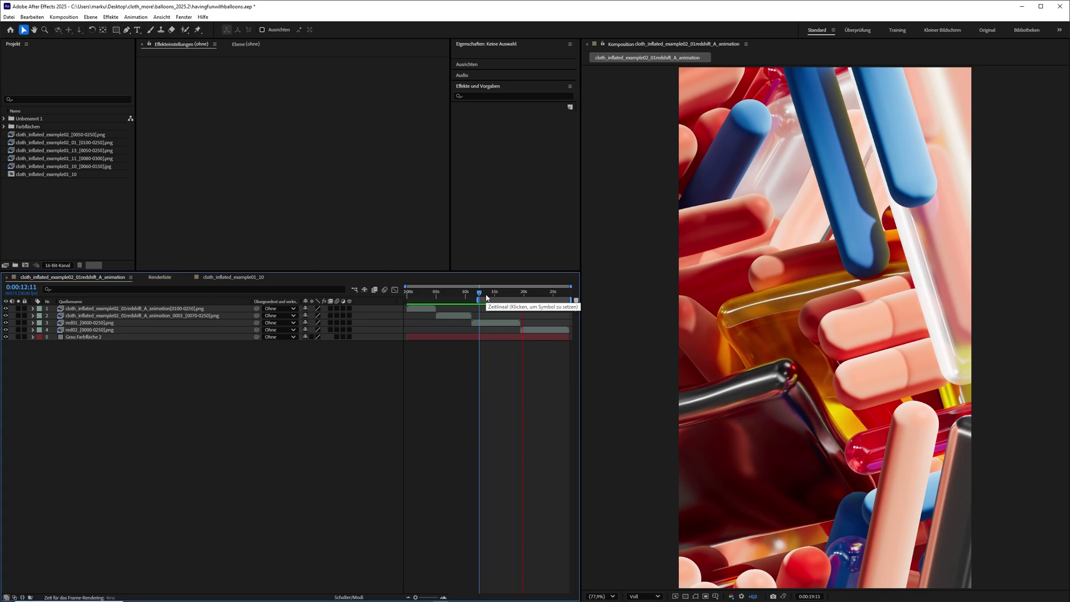
{"action": "left_click", "coordinate": [487, 298]}
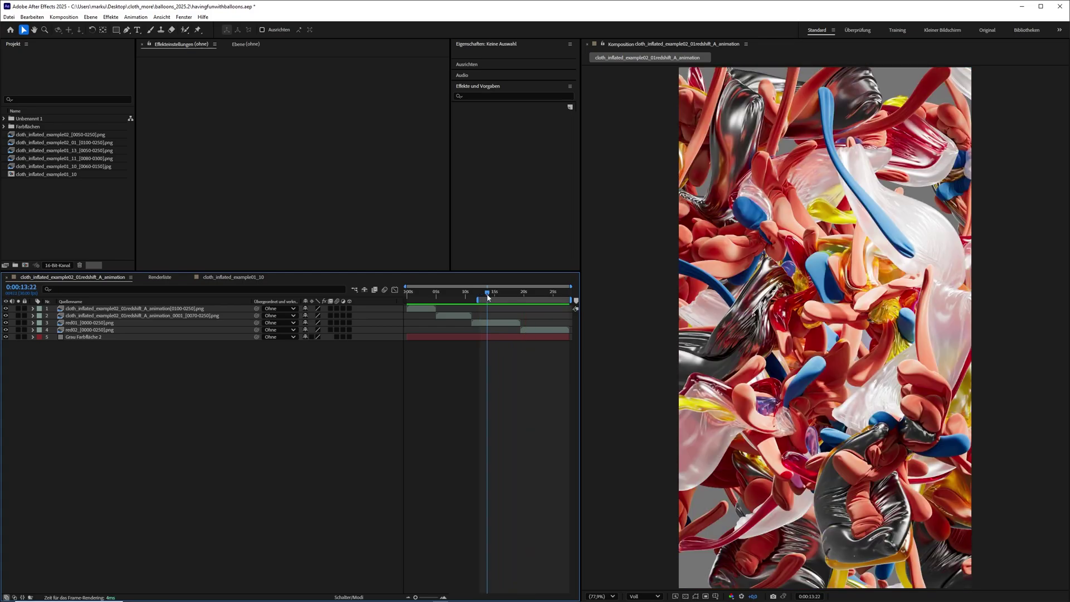
{"action": "mouse_move", "coordinate": [488, 297]}
{"action": "left_mouse_down"}
{"action": "mouse_move", "coordinate": [553, 297]}
{"action": "mouse_move", "coordinate": [492, 297]}
{"action": "left_mouse_up"}
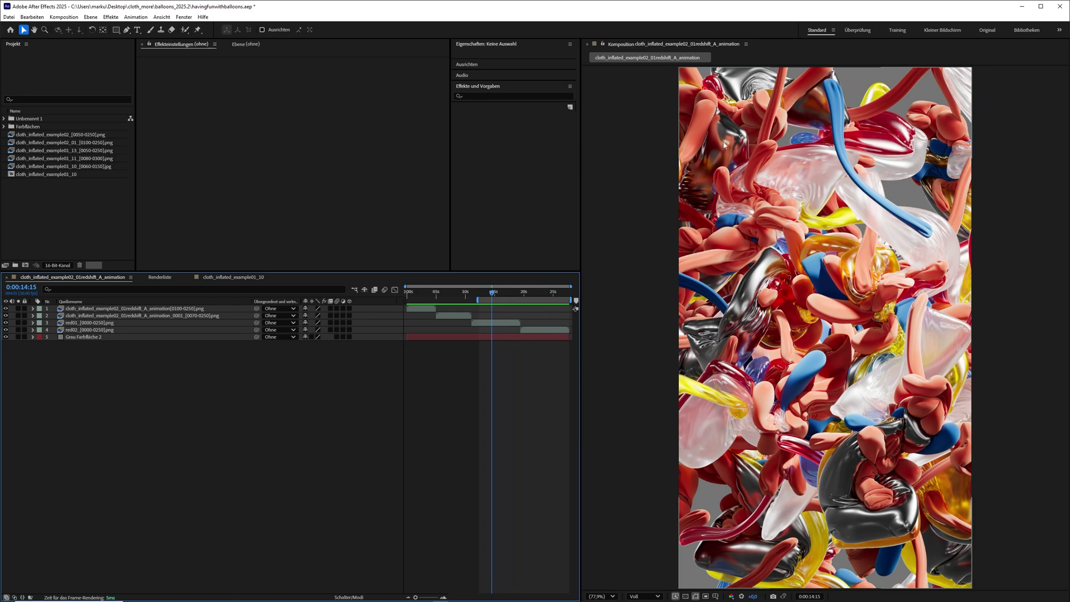
Review the gray clay animation in the cloth_inflated_example01_10 composition, then return to the colored animation and scrub through it
{"action": "left_click", "coordinate": [218, 277]}
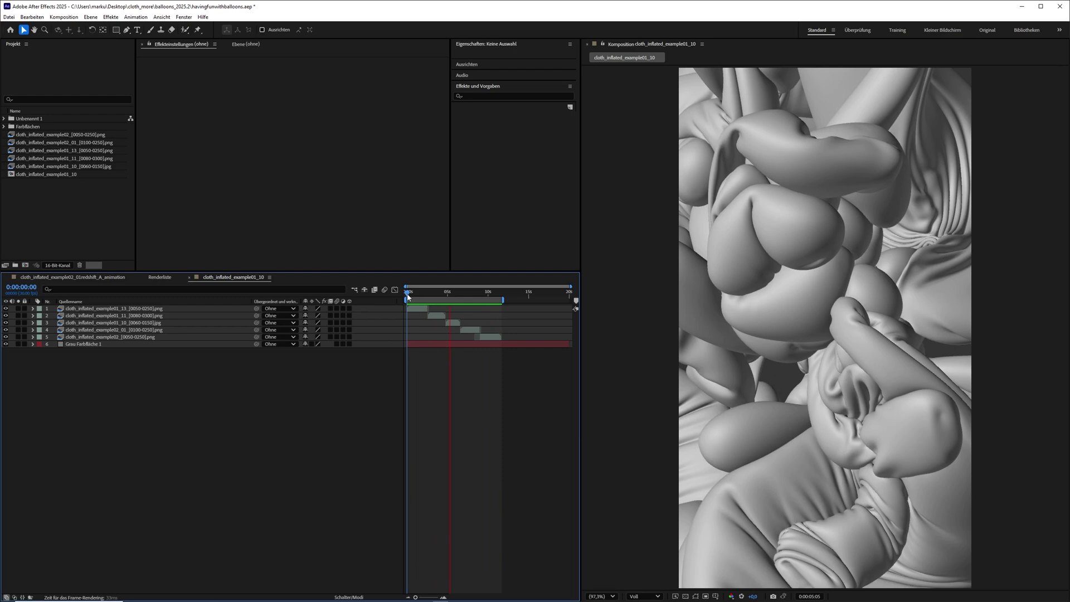
{"action": "left_click", "coordinate": [440, 297]}
{"action": "left_click_drag", "start_coordinate": [440, 300], "coordinate": [471, 300]}
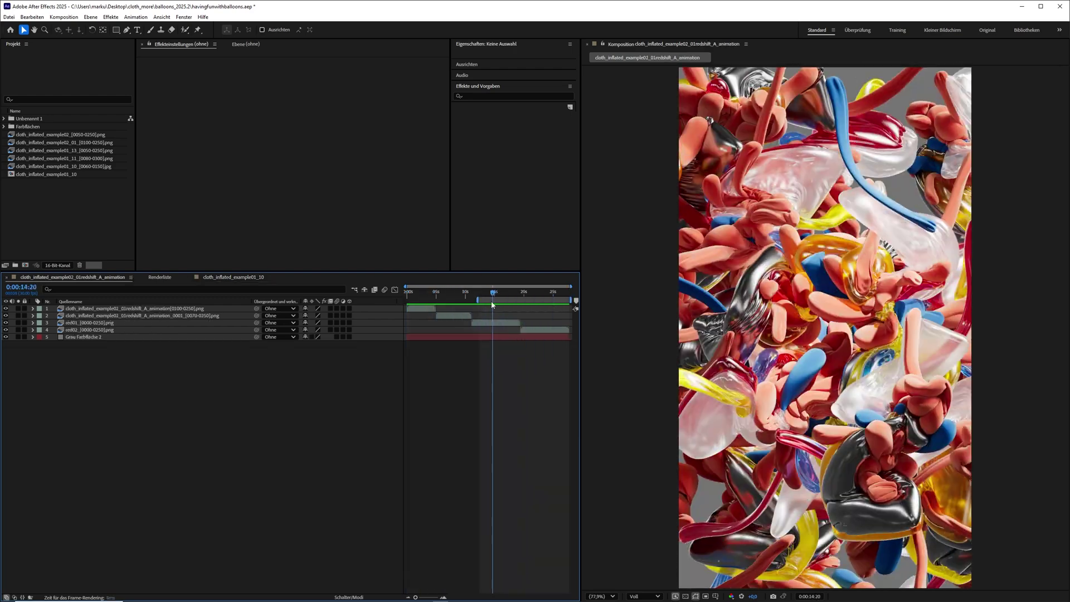
{"action": "mouse_move", "coordinate": [492, 307]}
{"action": "left_mouse_down"}
{"action": "mouse_move", "coordinate": [476, 305]}
{"action": "mouse_move", "coordinate": [502, 306]}
{"action": "mouse_move", "coordinate": [472, 308]}
{"action": "mouse_move", "coordinate": [545, 297]}
{"action": "mouse_move", "coordinate": [487, 300]}
{"action": "left_mouse_up"}
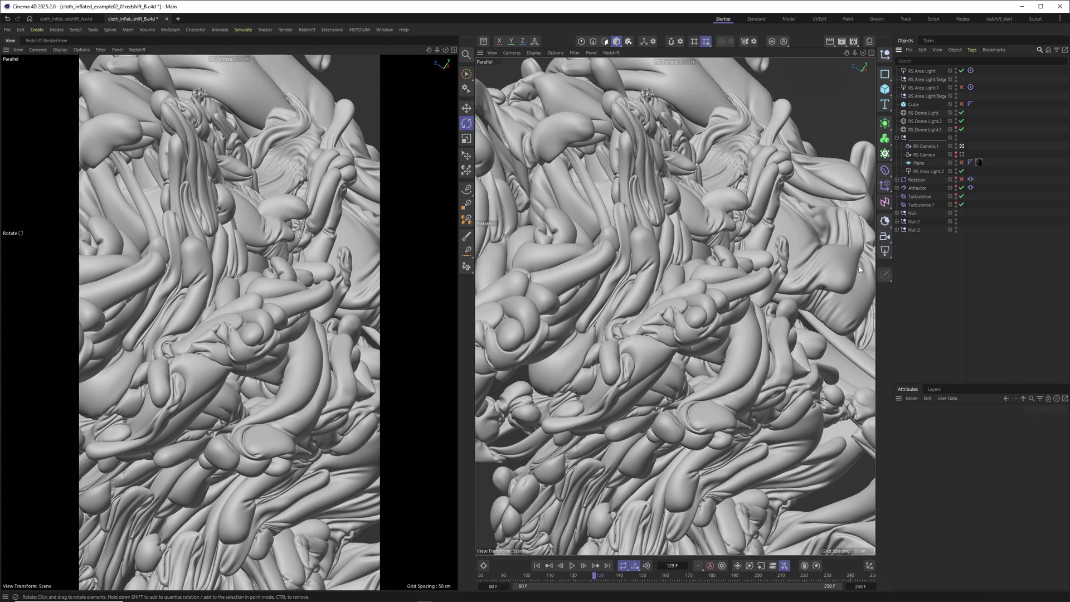
In Cinema 4D, scrub the animation to frame 117 and check what Null Instance.2 and Null Instance.3 in Null.2 contribute by switching them off and on
{"action": "left_click_drag", "start_coordinate": [545, 577], "coordinate": [567, 579]}
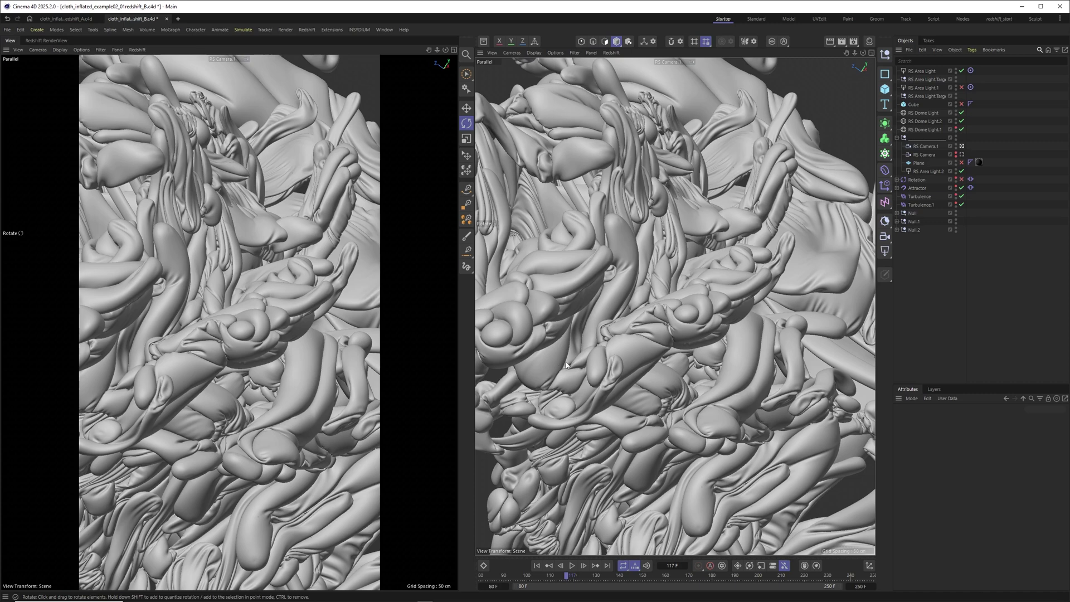
{"action": "left_click", "coordinate": [897, 230]}
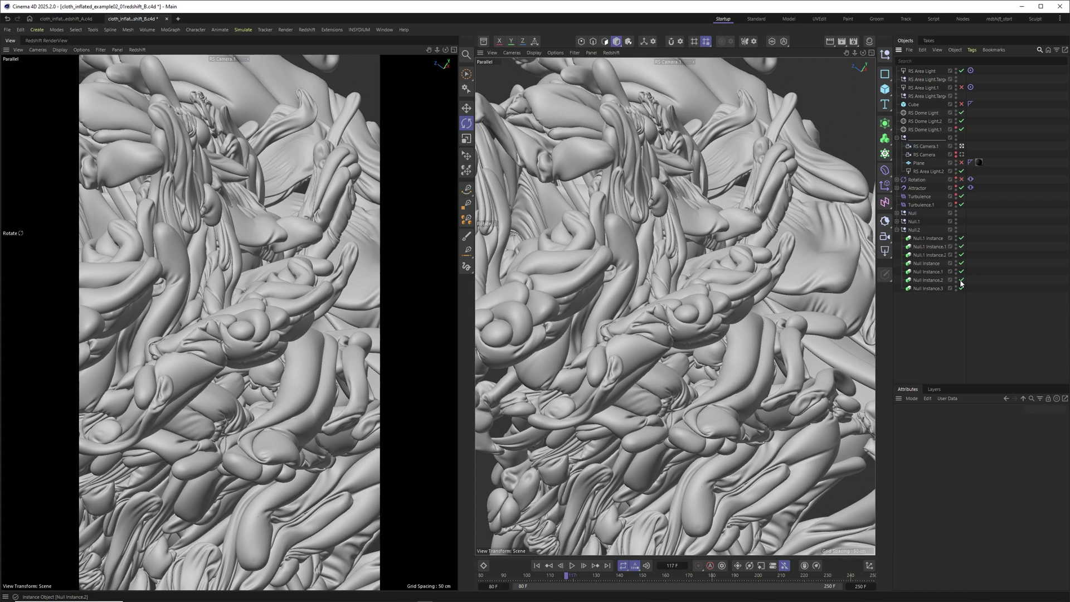
{"action": "left_click_drag", "start_coordinate": [961, 280], "coordinate": [961, 288]}
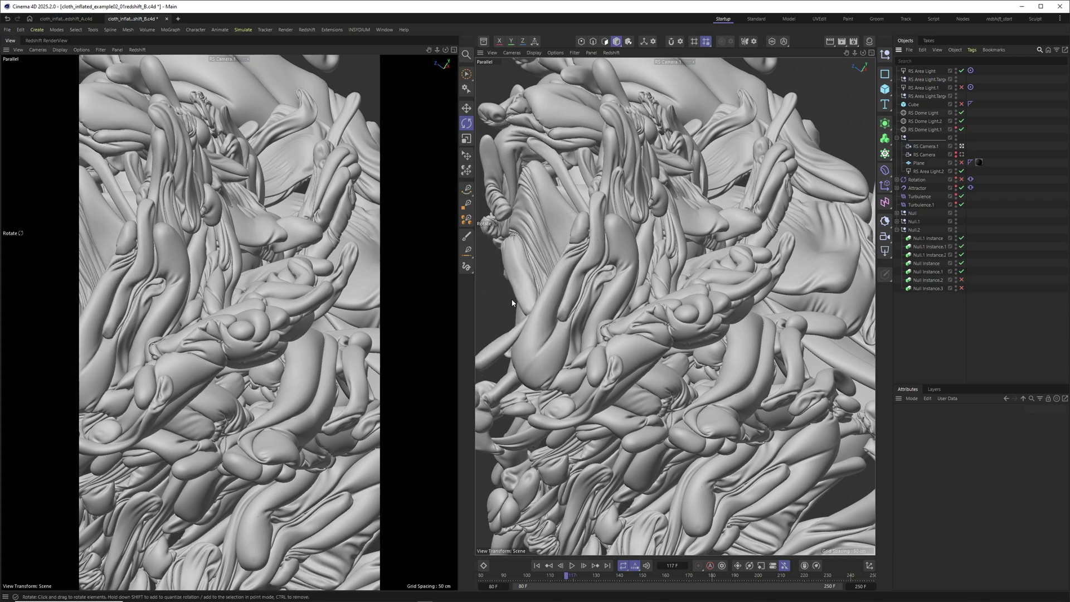
{"action": "left_click", "coordinate": [961, 280]}
{"action": "left_click", "coordinate": [897, 229]}
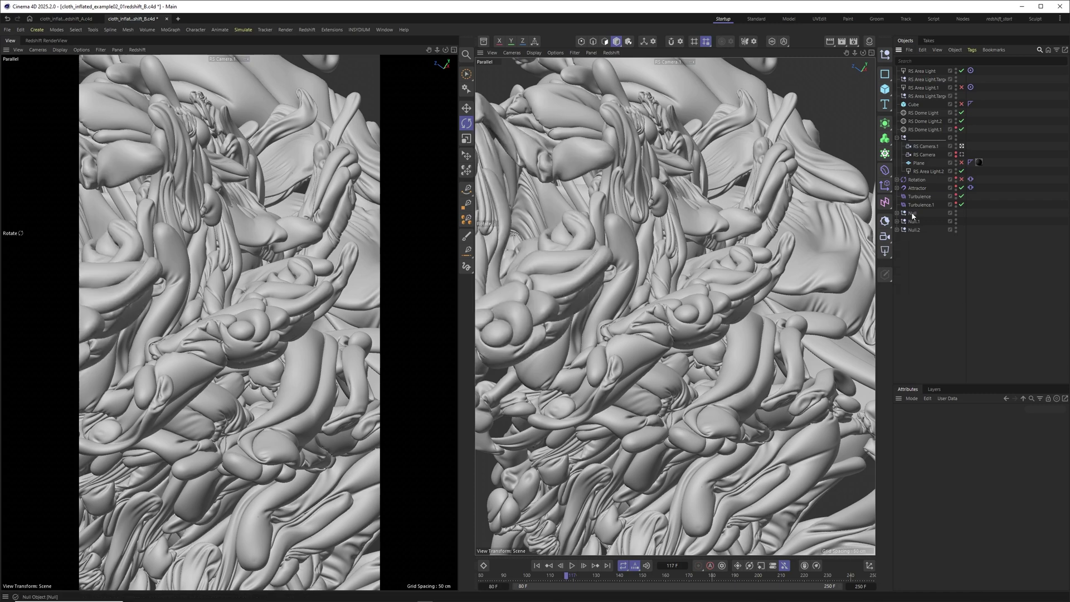
Inspect the Null group's contents and check its contribution to the scene by toggling its visibility
{"action": "left_click", "coordinate": [912, 213]}
{"action": "left_click", "coordinate": [896, 213]}
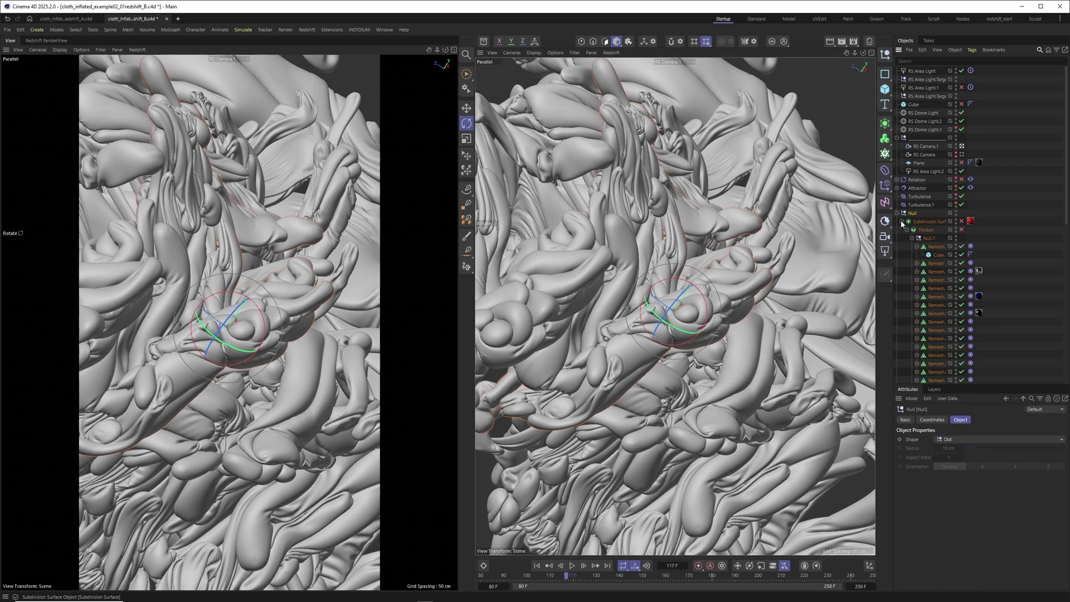
{"action": "left_click", "coordinate": [901, 222]}
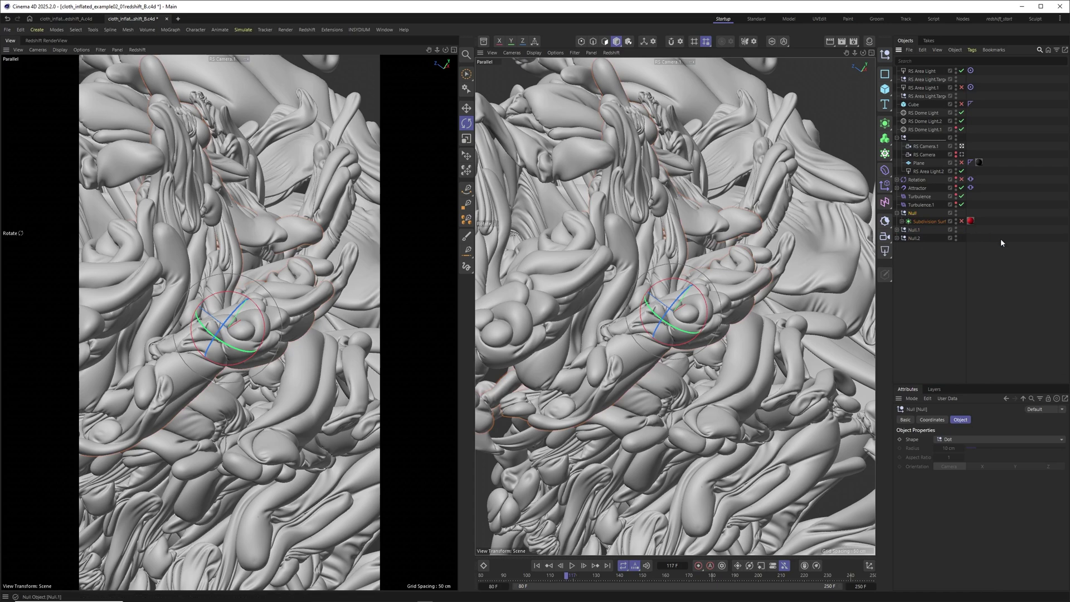
{"action": "left_click", "coordinate": [962, 221]}
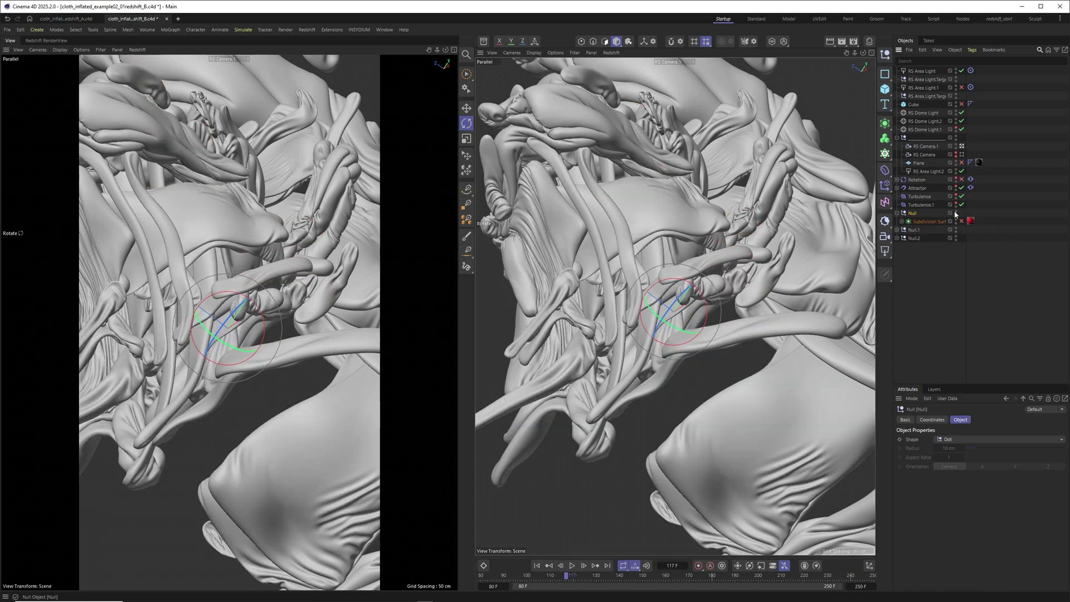
{"action": "left_click", "coordinate": [961, 220]}
Examine the Cloth tag's Surface settings on the first Remesh object in Null, then check the visibility of Null.2
{"action": "left_click", "coordinate": [902, 222]}
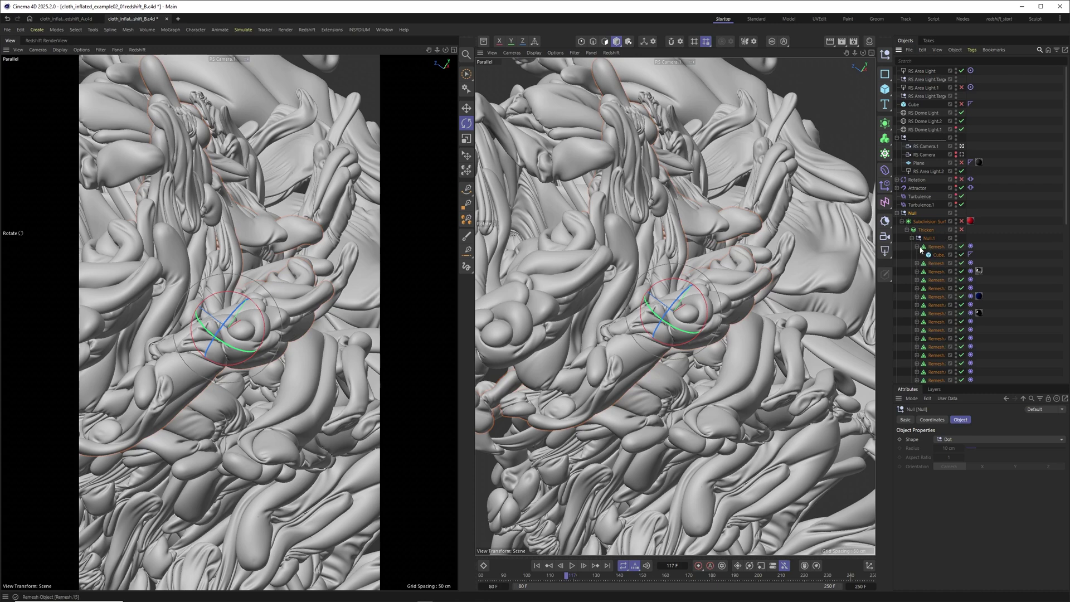
{"action": "left_click", "coordinate": [916, 247]}
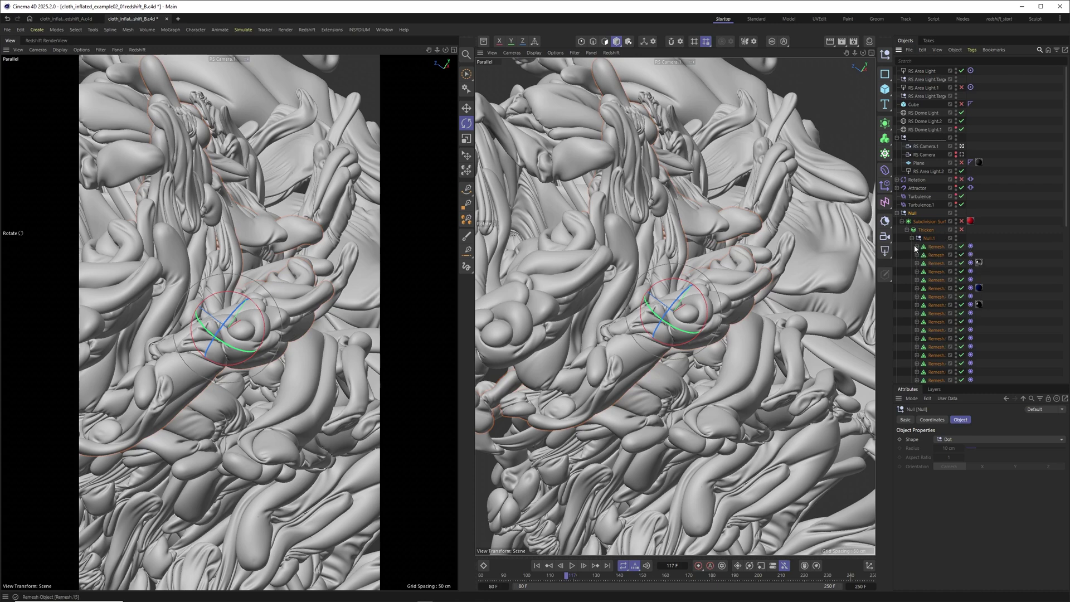
{"action": "left_click", "coordinate": [970, 246]}
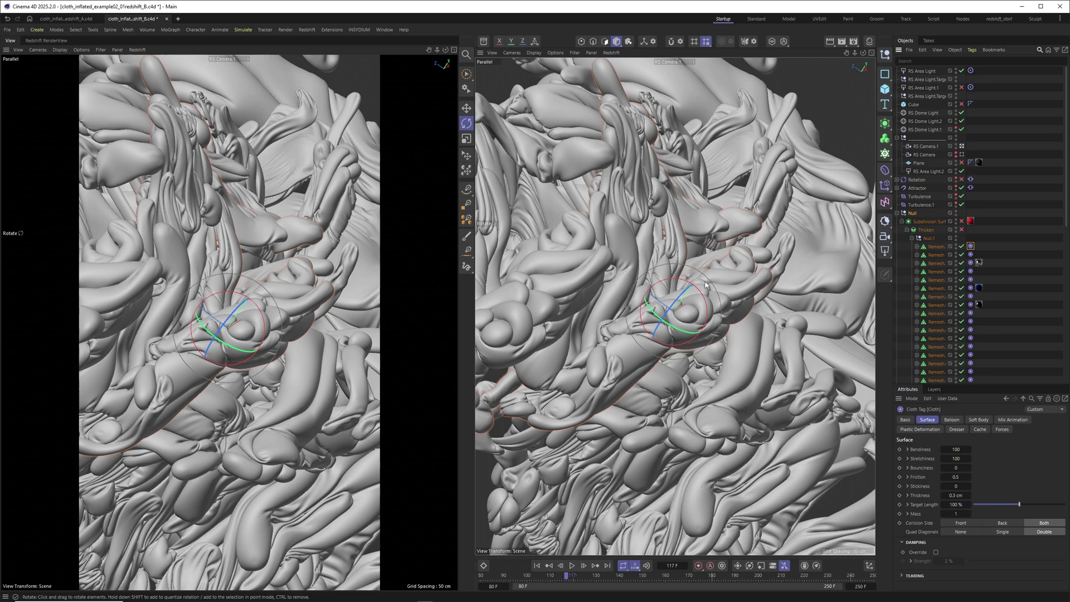
{"action": "left_click", "coordinate": [897, 213]}
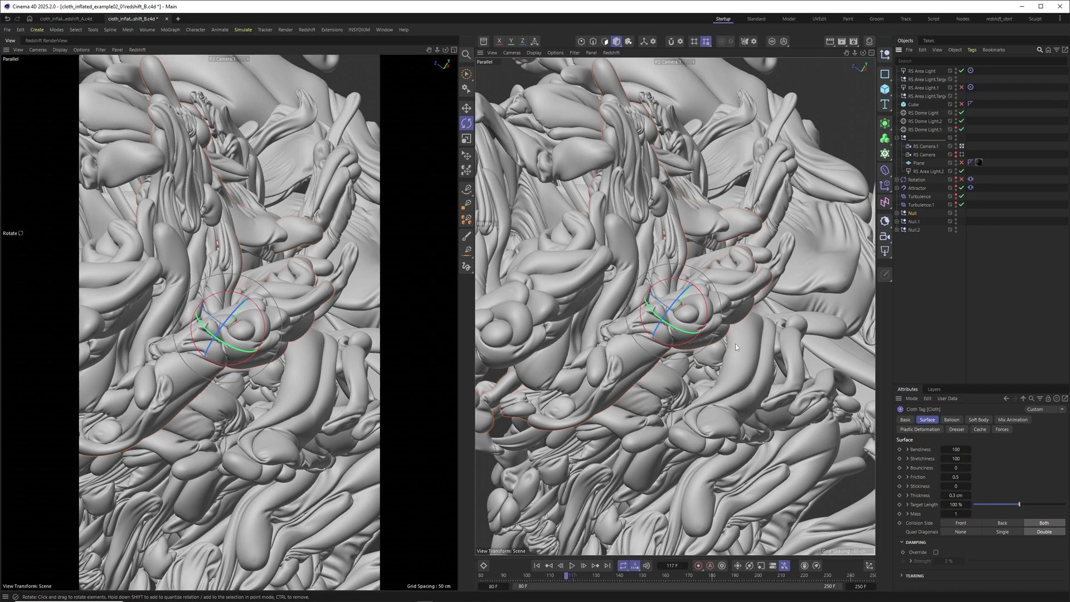
{"action": "left_click", "coordinate": [956, 228]}
{"action": "left_click", "coordinate": [956, 229]}
Create a new Cinema 4D project and set the viewport's safe frames opacity to 0%
{"action": "key", "text": "ctrl+n"}
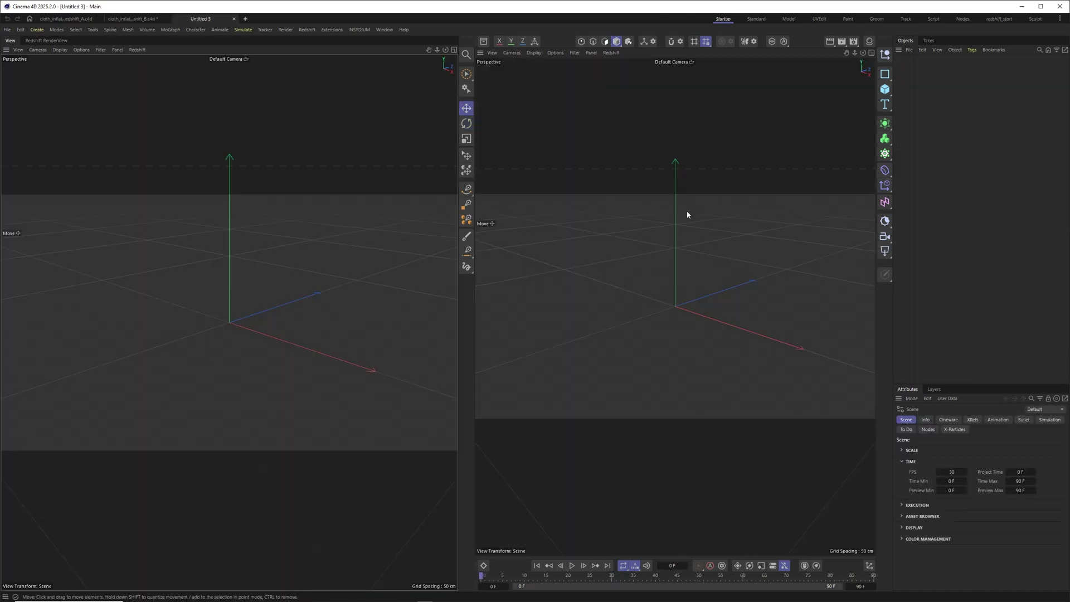
{"action": "left_click", "coordinate": [612, 294]}
{"action": "key", "text": "shift+v"}
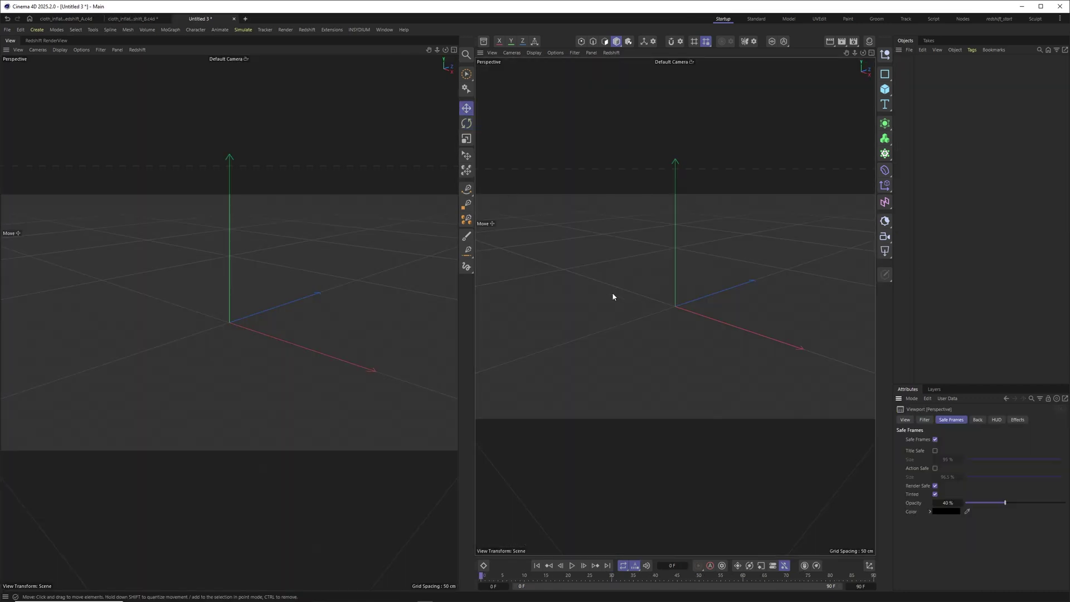
{"action": "left_click", "coordinate": [947, 503]}
{"action": "type", "text": "0"}
{"action": "key", "text": "Return"}
Show the Material Manager and enter 1280 for the render output size
{"action": "left_click", "coordinate": [869, 41]}
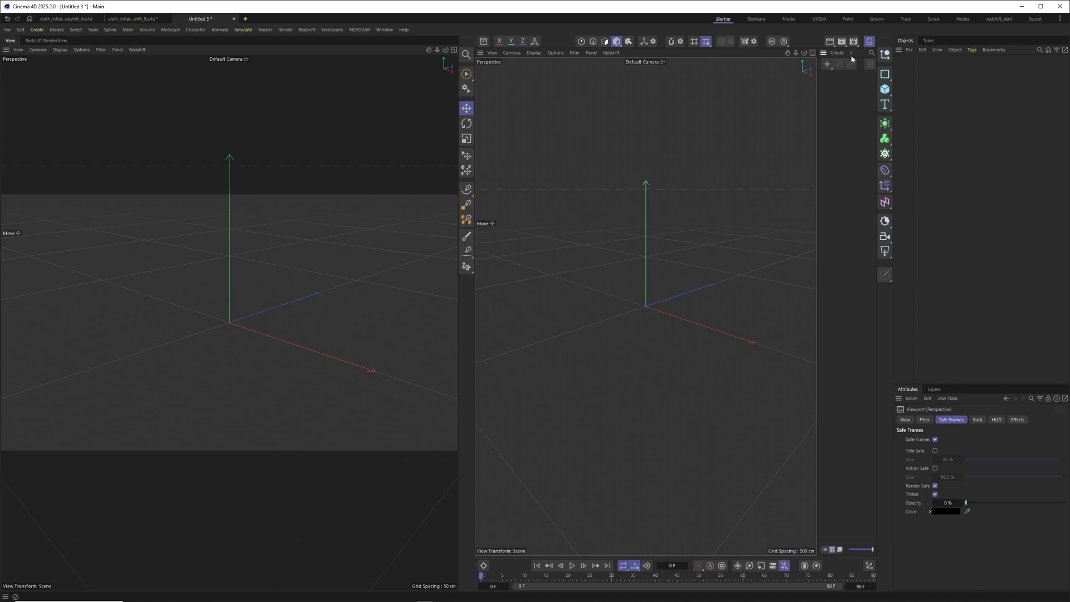
{"action": "left_click", "coordinate": [853, 41]}
{"action": "left_click", "coordinate": [1013, 92]}
{"action": "type", "text": "1280"}
{"action": "key", "text": "Return"}
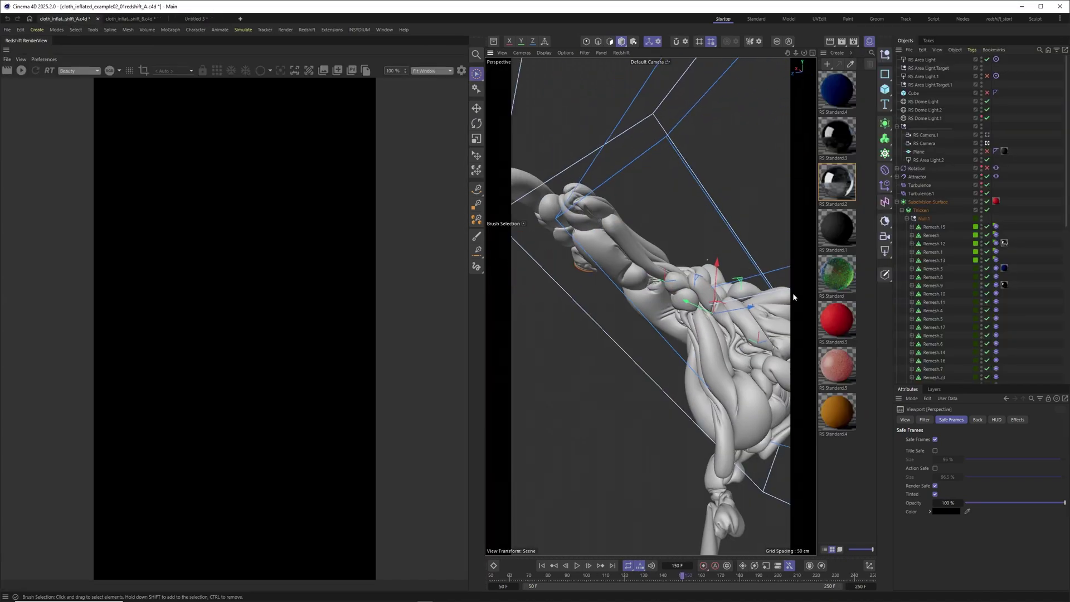
Inspect the inflated cloth model in the cloth_inflated_example02_01redshift_A project from another angle and distance
{"action": "left_click_drag", "start_coordinate": [714, 321], "coordinate": [646, 310], "text": "alt"}
{"action": "right_click_drag", "start_coordinate": [647, 310], "coordinate": [681, 298], "text": "alt"}
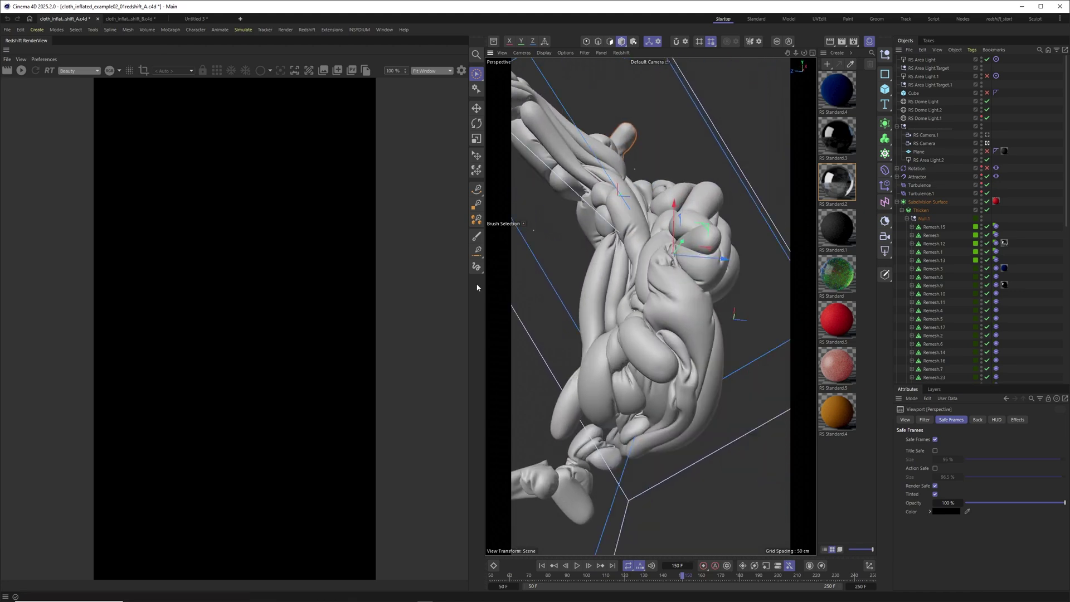
Widen the viewport and extend the timeline's preview range back to frame 0
{"action": "left_click_drag", "start_coordinate": [482, 281], "coordinate": [382, 282]}
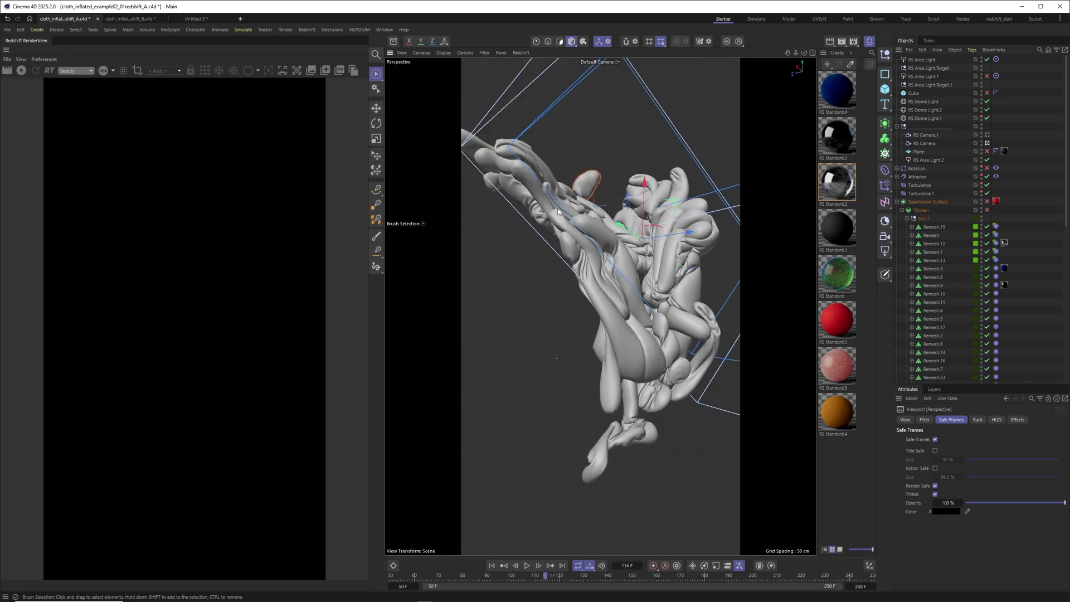
{"action": "left_click_drag", "start_coordinate": [424, 576], "coordinate": [389, 578]}
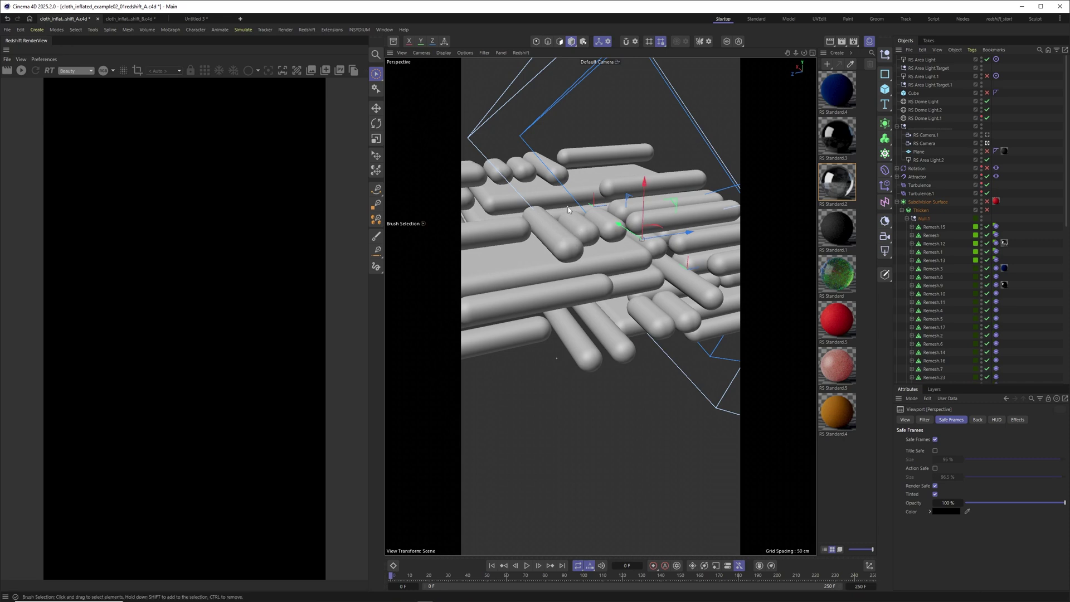
{"action": "left_click_drag", "start_coordinate": [568, 207], "coordinate": [564, 214], "text": "alt"}
Scrub the simulation to frame 122, play it onward, and examine the inflated cloth model from several angles and distances
{"action": "left_click_drag", "start_coordinate": [392, 576], "coordinate": [626, 564]}
{"action": "left_click_drag", "start_coordinate": [588, 258], "coordinate": [624, 262], "text": "alt"}
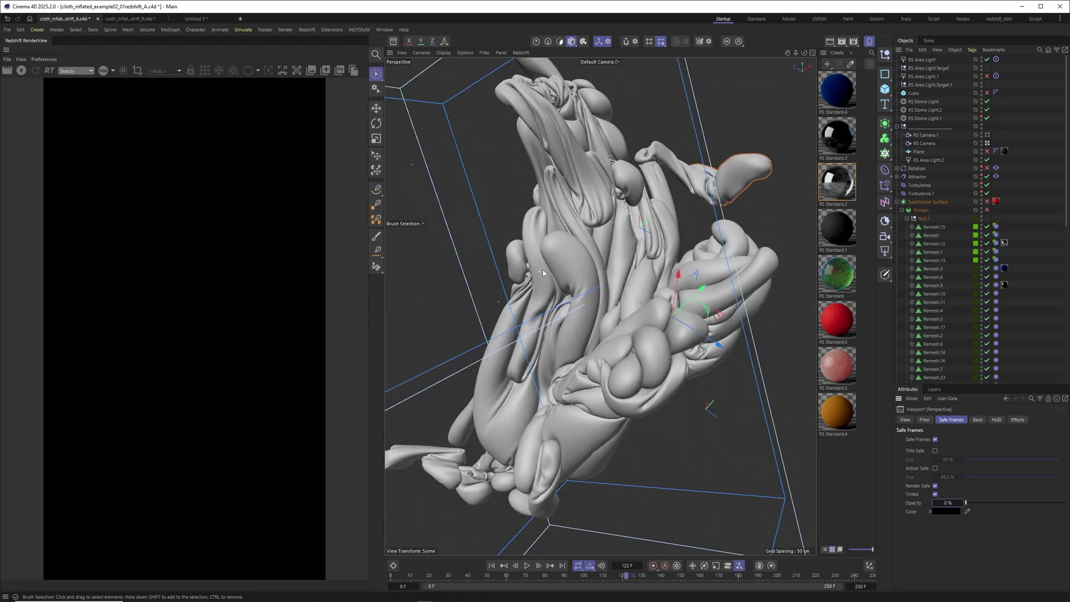
{"action": "left_click_drag", "start_coordinate": [557, 274], "coordinate": [614, 249], "text": "alt"}
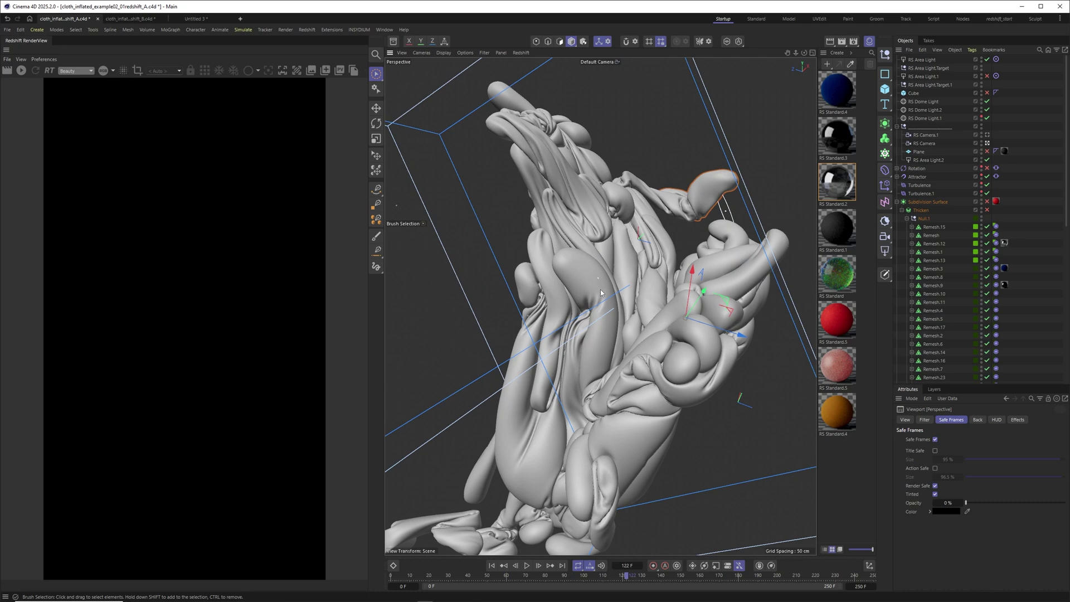
{"action": "key", "text": "F8"}
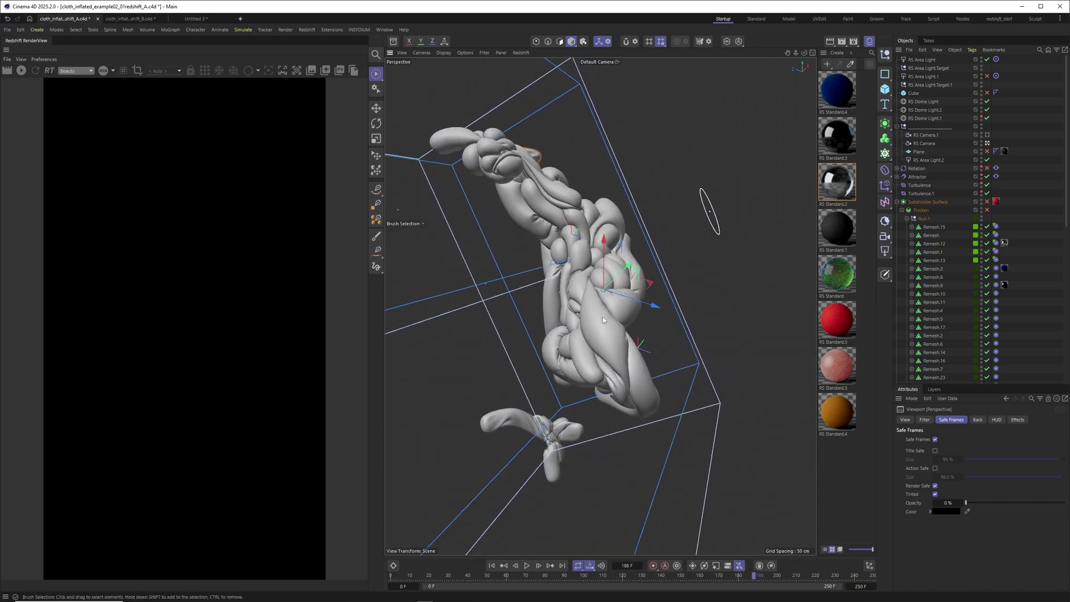
{"action": "right_click_drag", "start_coordinate": [579, 309], "coordinate": [619, 304], "text": "alt"}
{"action": "left_click_drag", "start_coordinate": [619, 304], "coordinate": [648, 235], "text": "alt"}
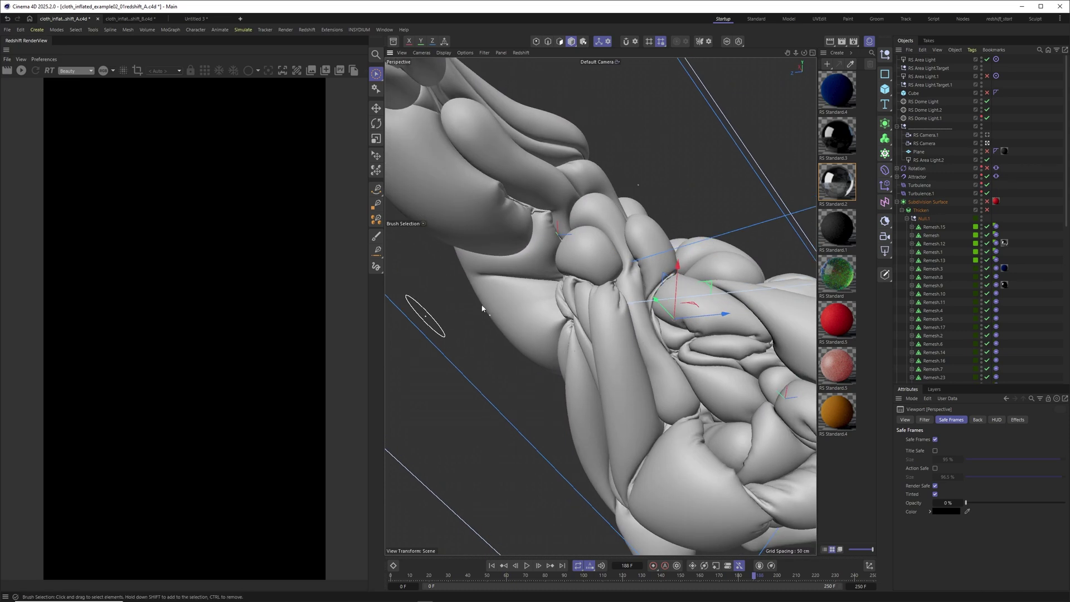
Enable the Thicken generator and inspect the inflated cloth's folds up close and from another angle
{"action": "left_click", "coordinate": [567, 305]}
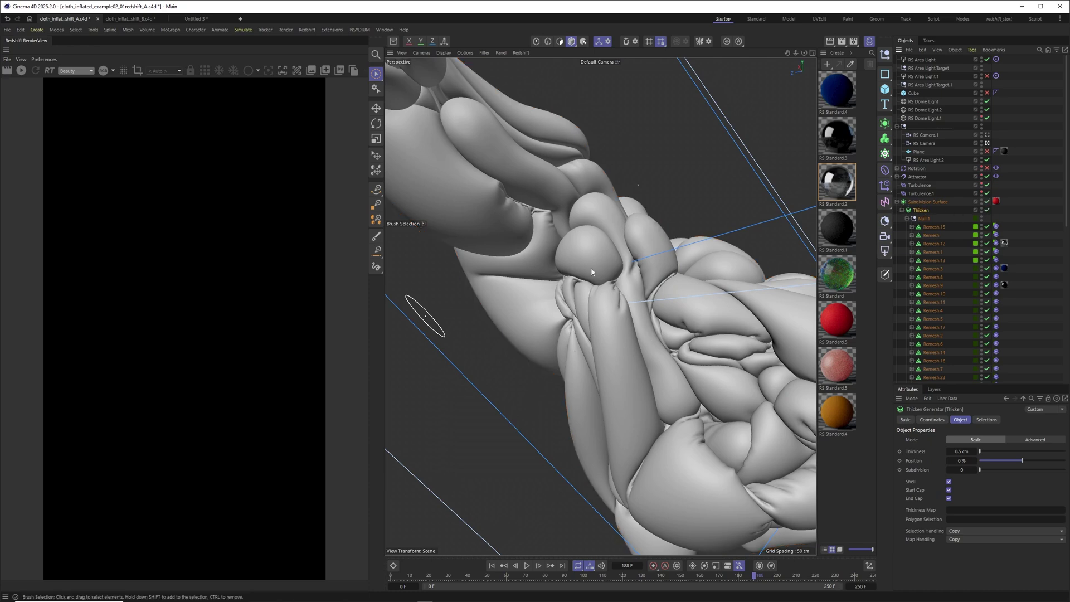
{"action": "scroll", "coordinate": [592, 271], "scroll_direction": "up", "scroll_amount": 6}
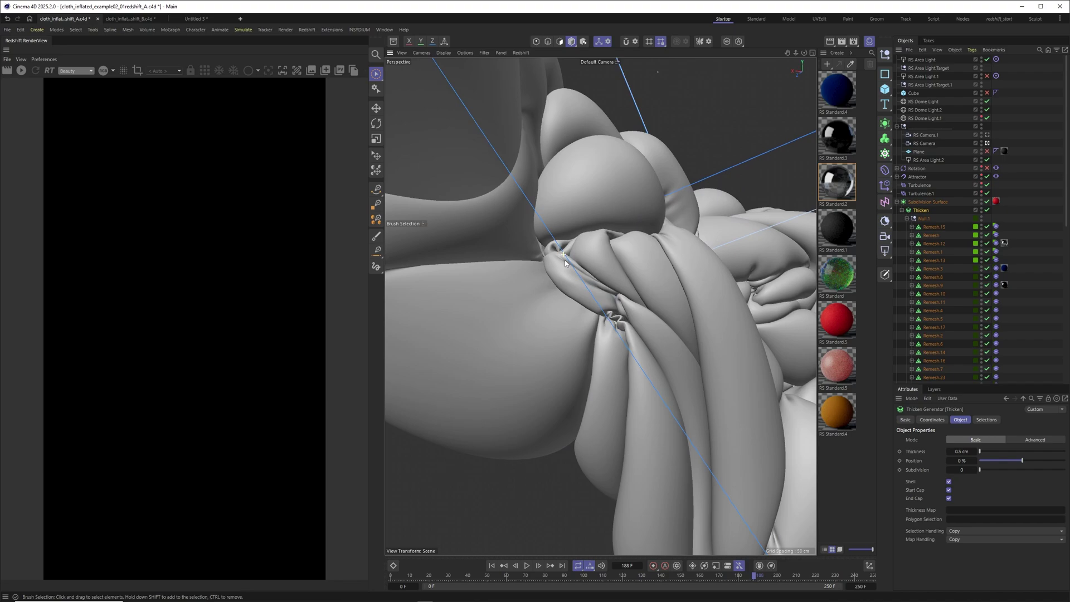
{"action": "left_click_drag", "start_coordinate": [564, 260], "coordinate": [489, 270], "text": "alt"}
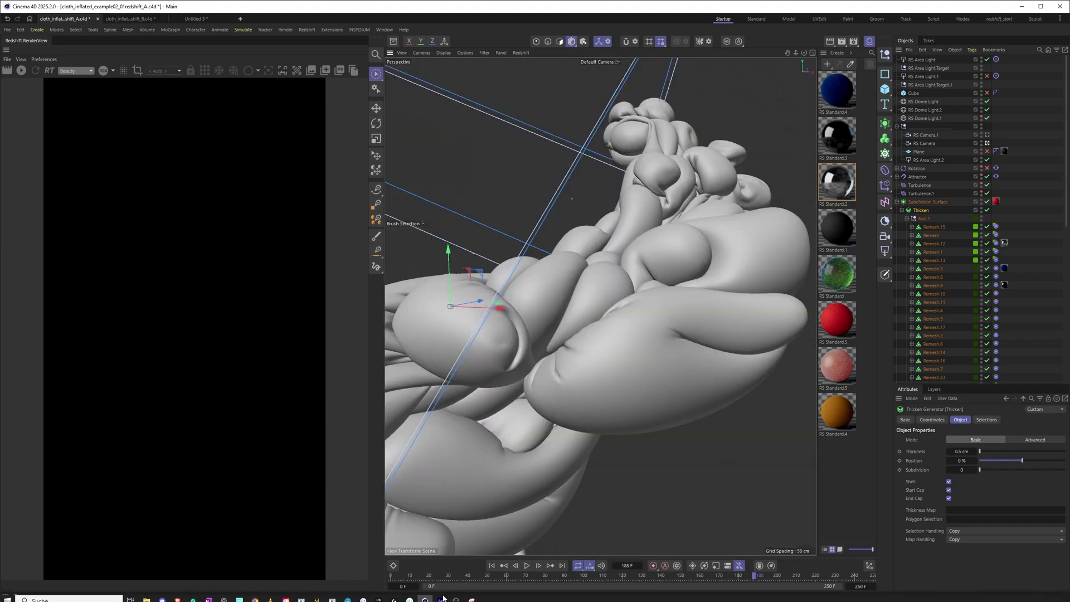
Switch to After Effects and scrub through the rendered clips of the cloth_inflated_example02_01redshift_A_animation composition
{"action": "left_click", "coordinate": [441, 599]}
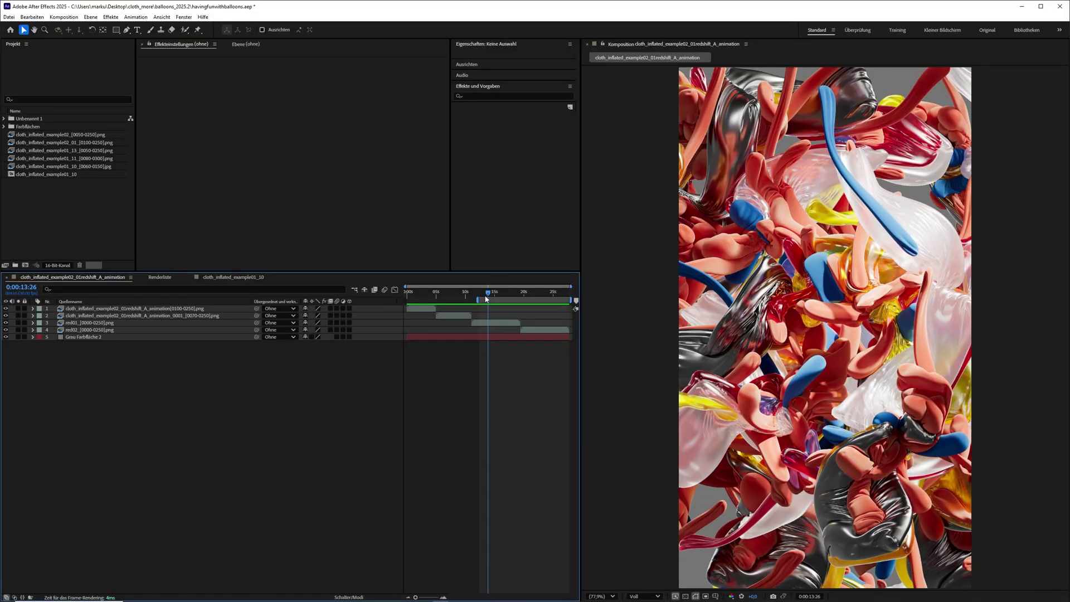
{"action": "left_click_drag", "start_coordinate": [486, 299], "coordinate": [537, 299]}
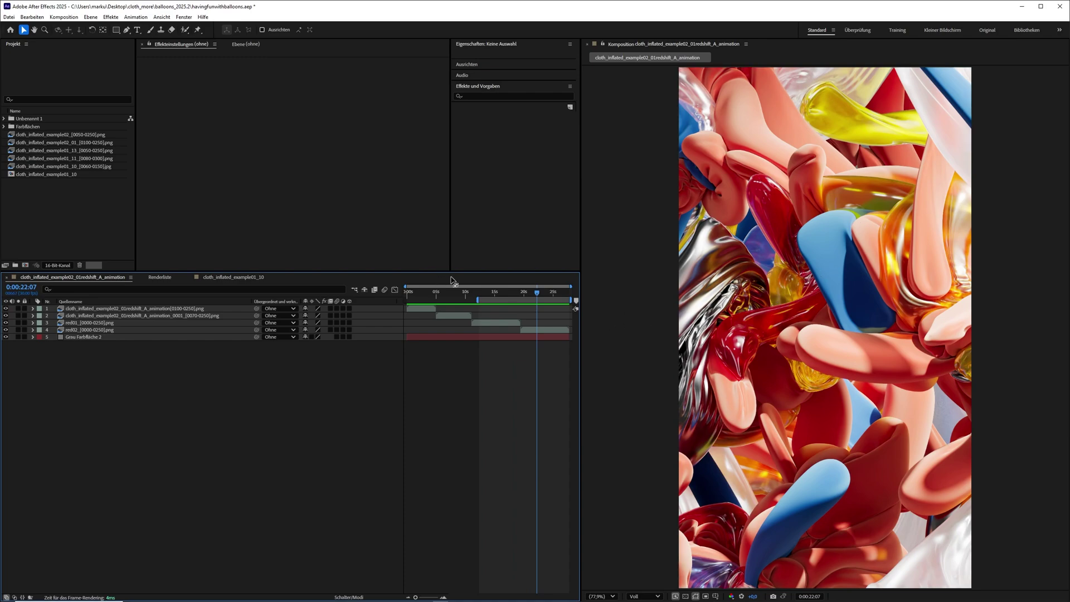
{"action": "left_click_drag", "start_coordinate": [467, 291], "coordinate": [414, 291]}
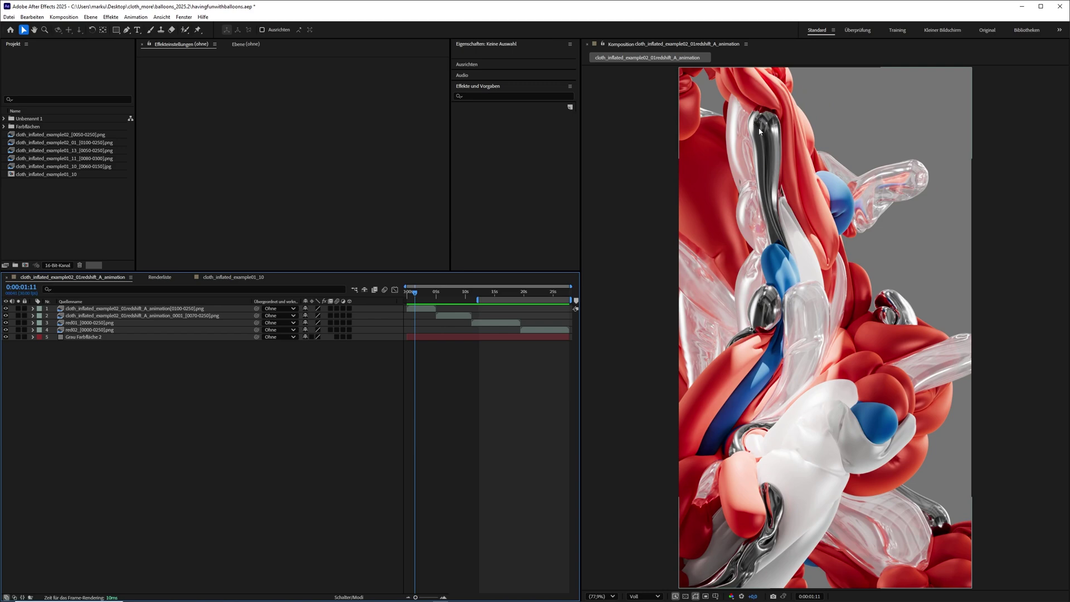
{"action": "left_click_drag", "start_coordinate": [415, 291], "coordinate": [491, 308]}
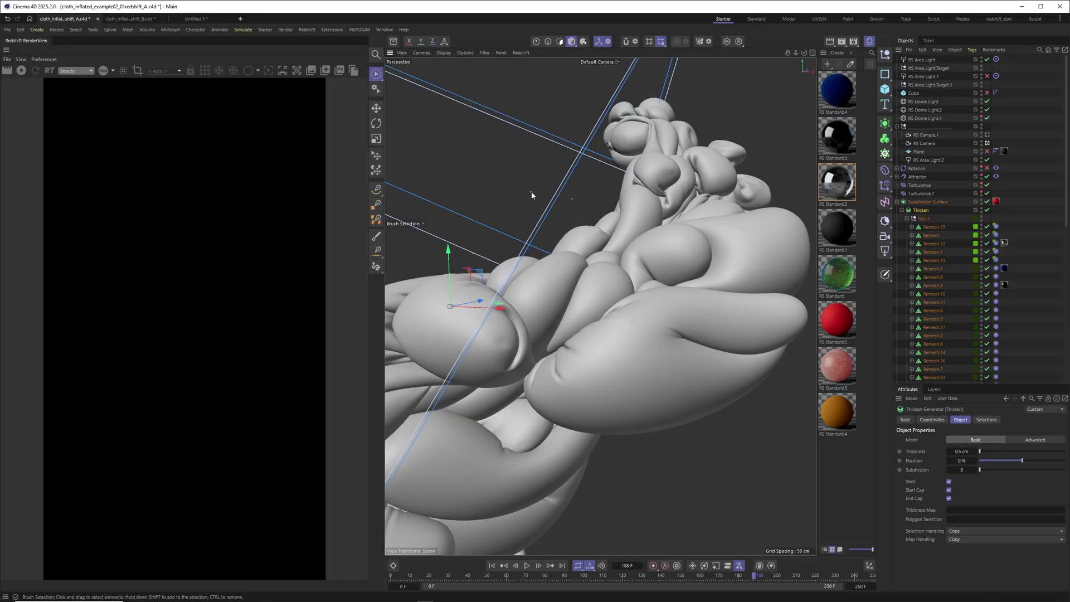
Create a new Cinema 4D project and set the render output height to 1280 pixels
{"action": "left_click", "coordinate": [240, 18]}
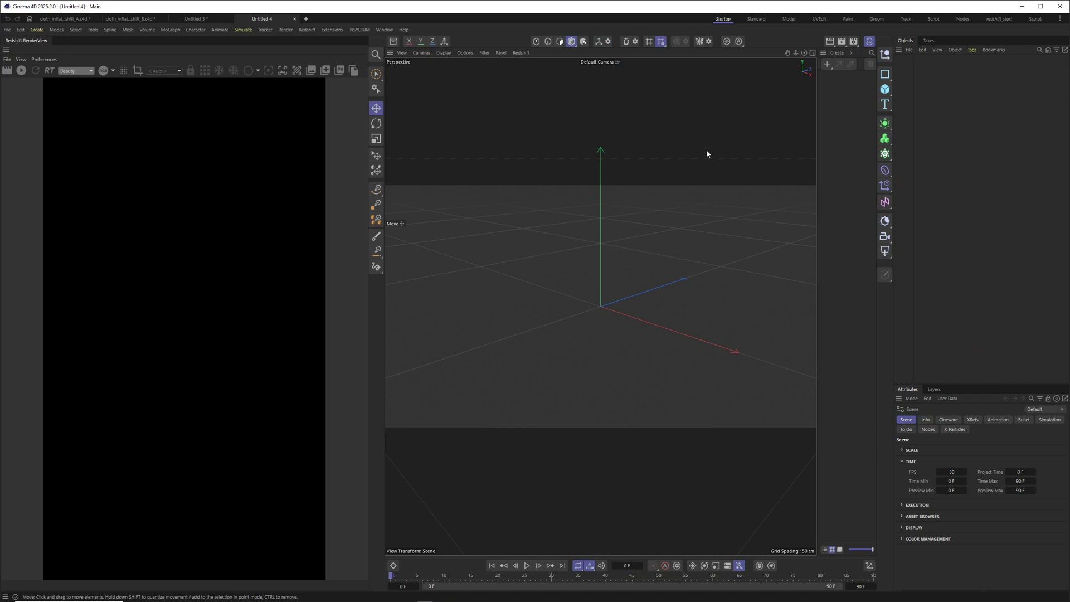
{"action": "left_click", "coordinate": [853, 41]}
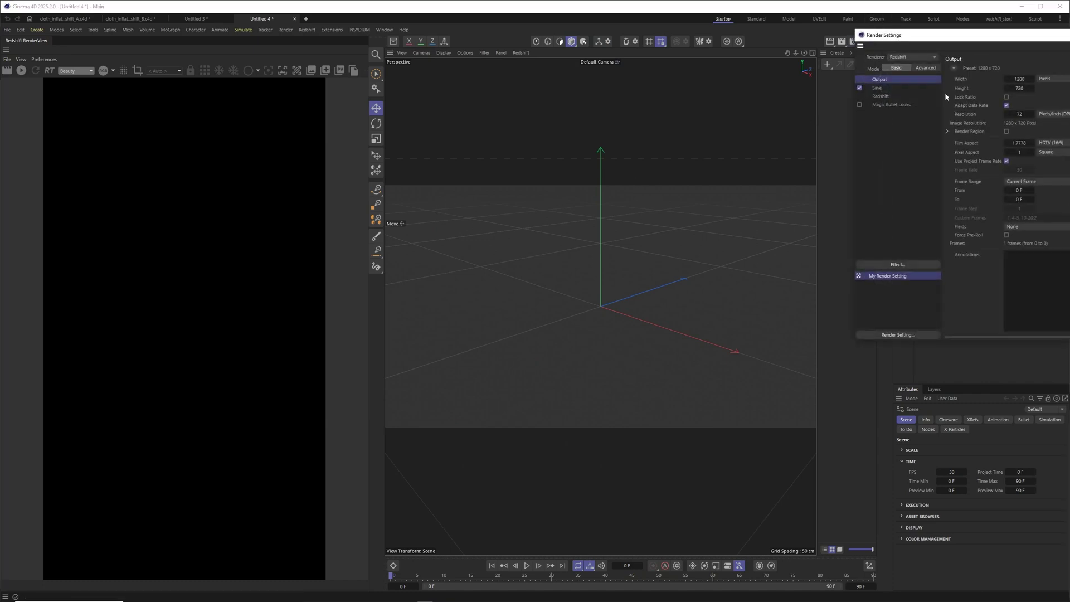
{"action": "left_click", "coordinate": [1016, 93]}
{"action": "type", "text": "1280"}
{"action": "key", "text": "Return"}
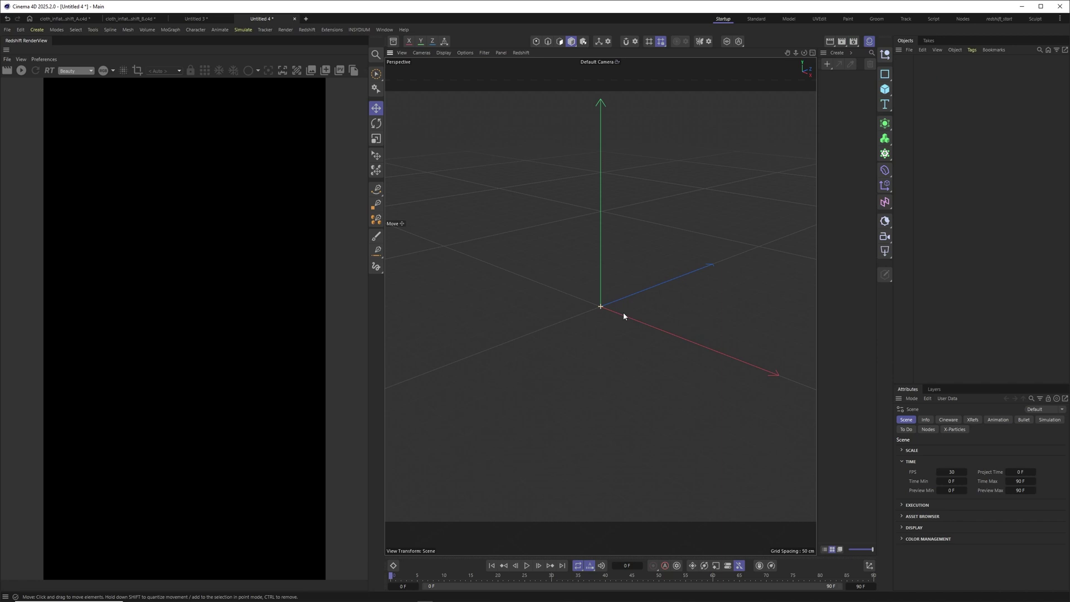
Add a cube primitive and stretch it along Z to about 645 cm
{"action": "left_click", "coordinate": [885, 89]}
{"action": "left_click", "coordinate": [912, 107]}
{"action": "scroll", "coordinate": [605, 267], "scroll_direction": "down", "scroll_amount": 4}
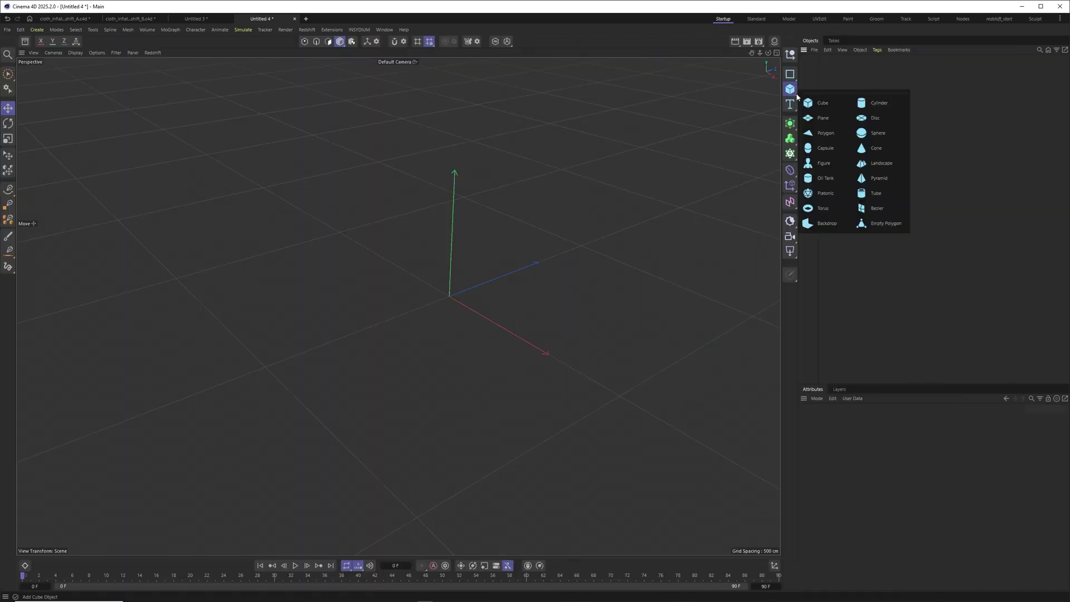
{"action": "left_click", "coordinate": [831, 103]}
{"action": "left_click_drag", "start_coordinate": [408, 320], "coordinate": [462, 299], "text": "alt"}
{"action": "left_click_drag", "start_coordinate": [474, 295], "coordinate": [542, 278]}
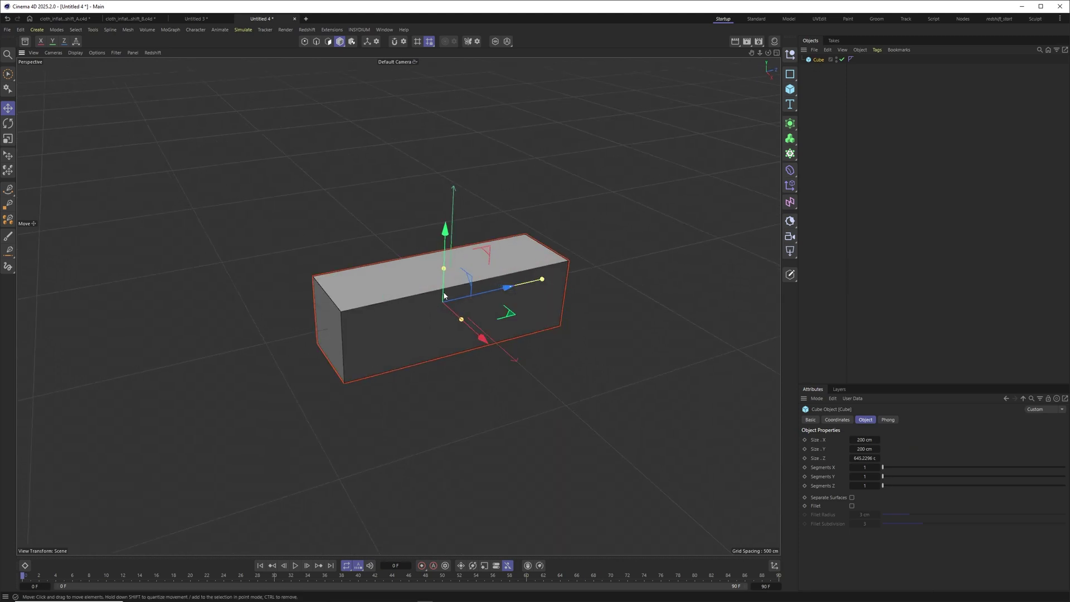
Frame the cube in the viewport and hide the workplane and world axis
{"action": "key", "text": "h"}
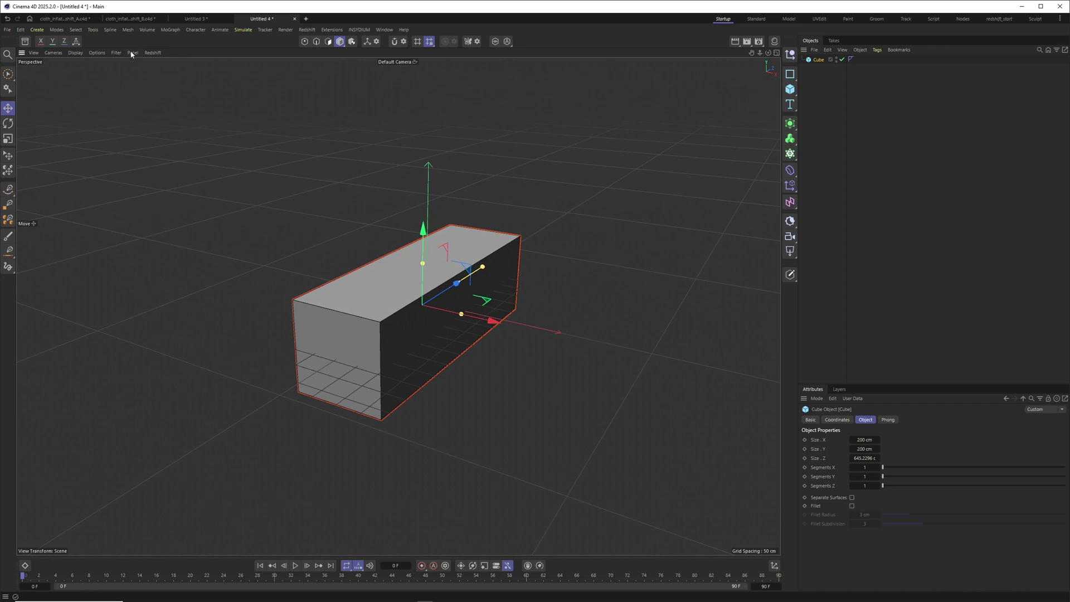
{"action": "left_click", "coordinate": [116, 52]}
{"action": "left_click", "coordinate": [124, 109]}
{"action": "left_click", "coordinate": [116, 53]}
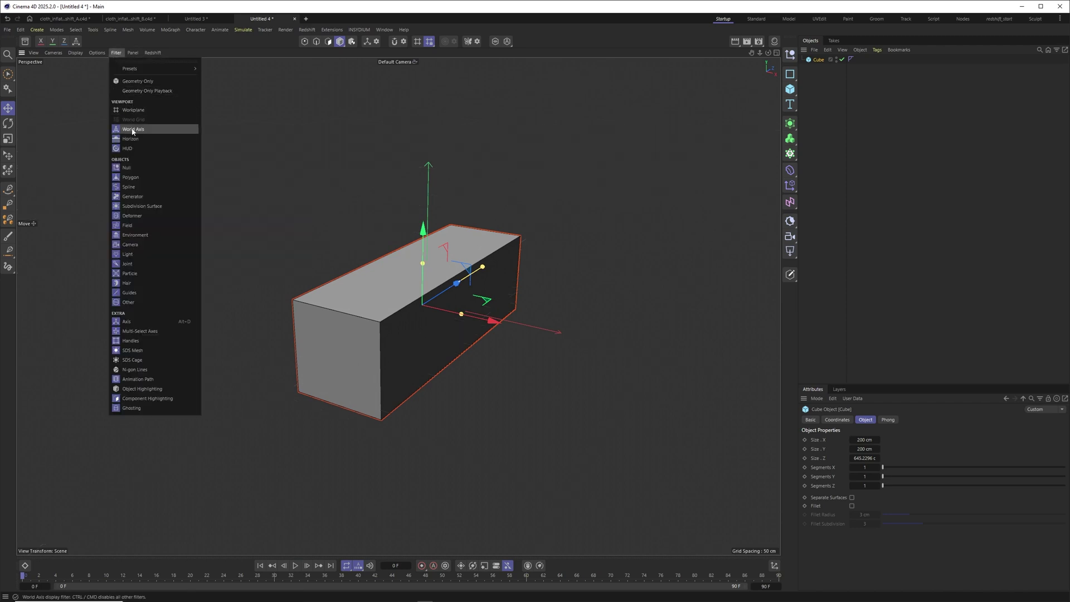
{"action": "left_click", "coordinate": [132, 130]}
Make the cube a thin upright slab with an X size of 95 cm and a Y size of about 435 cm
{"action": "left_click_drag", "start_coordinate": [473, 285], "coordinate": [451, 305], "text": "alt"}
{"action": "middle_click_drag", "start_coordinate": [418, 318], "coordinate": [456, 262], "text": "alt"}
{"action": "left_click_drag", "start_coordinate": [877, 439], "coordinate": [818, 440]}
{"action": "left_click_drag", "start_coordinate": [461, 208], "coordinate": [463, 157]}
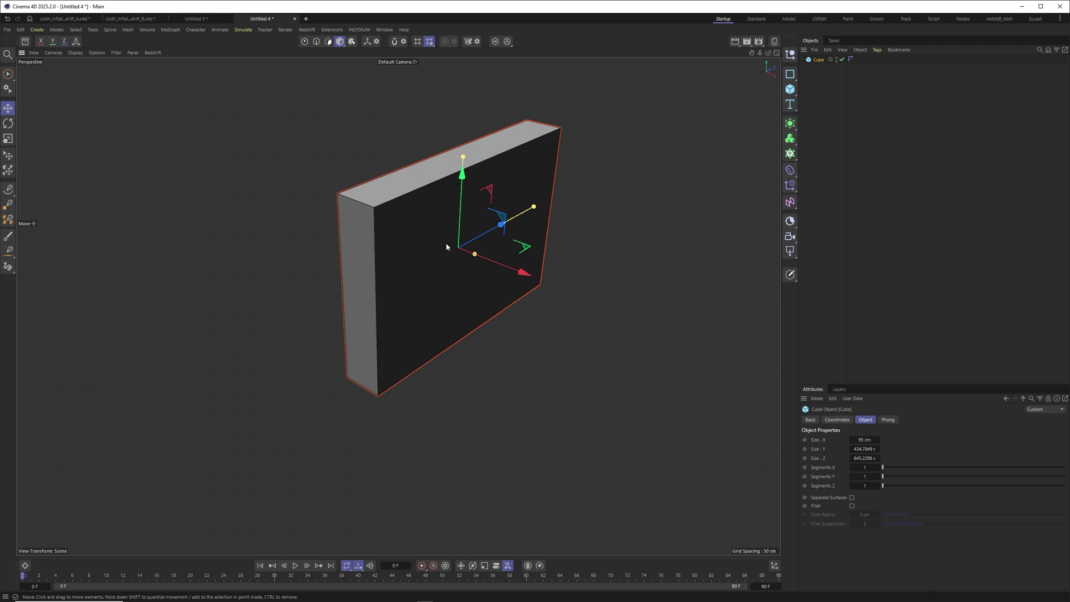
Enable the cube's fillet and raise the fillet radius to 47.5 cm
{"action": "left_click_drag", "start_coordinate": [444, 253], "coordinate": [409, 246], "text": "alt"}
{"action": "left_click", "coordinate": [852, 505]}
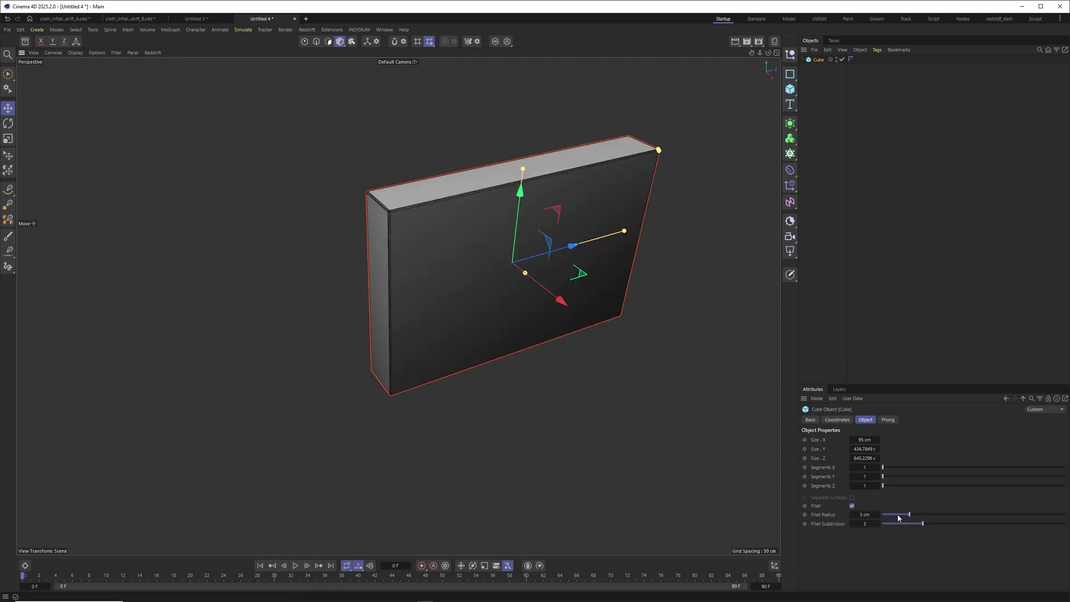
{"action": "left_click_drag", "start_coordinate": [909, 516], "coordinate": [1065, 516]}
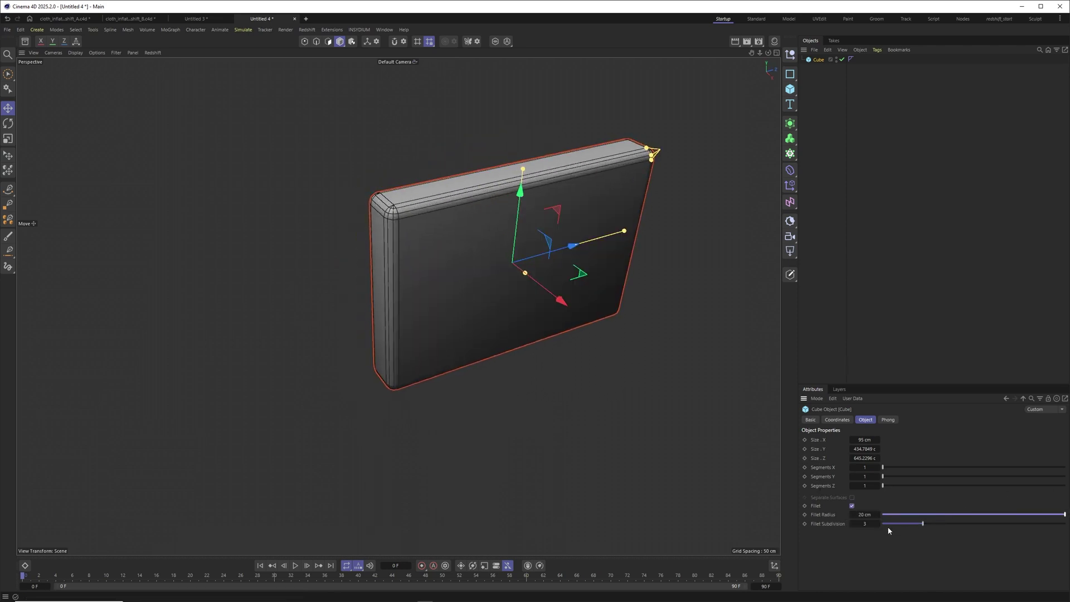
{"action": "left_click_drag", "start_coordinate": [867, 514], "coordinate": [909, 515]}
Set the cube's segments to 6 in X, 8 in Y and 9 in Z
{"action": "left_click_drag", "start_coordinate": [395, 287], "coordinate": [444, 274], "text": "alt"}
{"action": "left_click_drag", "start_coordinate": [893, 467], "coordinate": [930, 468]}
{"action": "left_click_drag", "start_coordinate": [914, 477], "coordinate": [950, 477]}
{"action": "left_click_drag", "start_coordinate": [942, 485], "coordinate": [960, 486]}
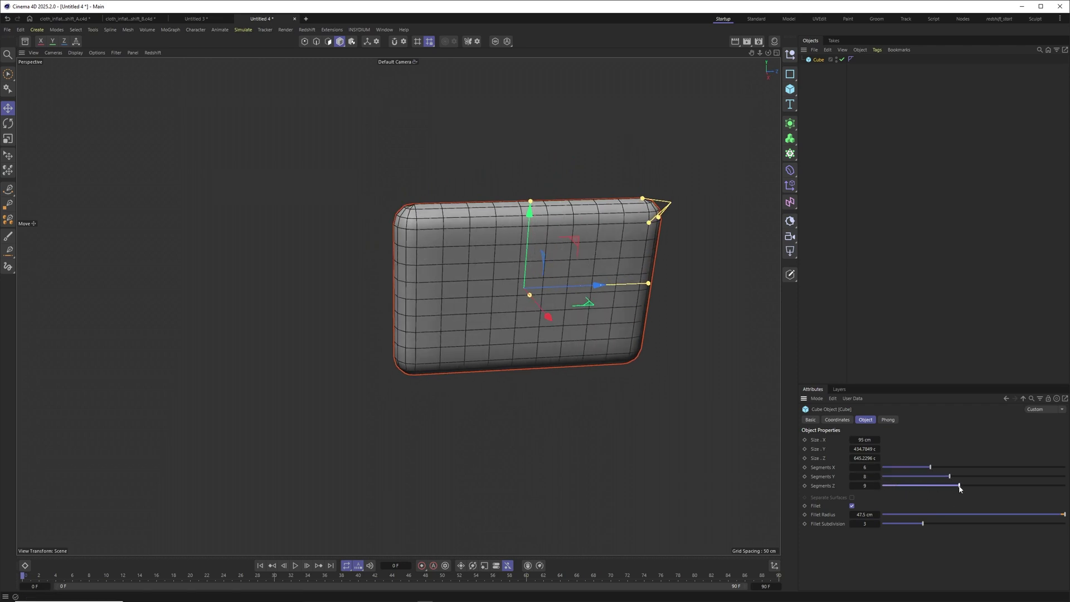
{"action": "left_click_drag", "start_coordinate": [572, 250], "coordinate": [520, 297], "text": "alt"}
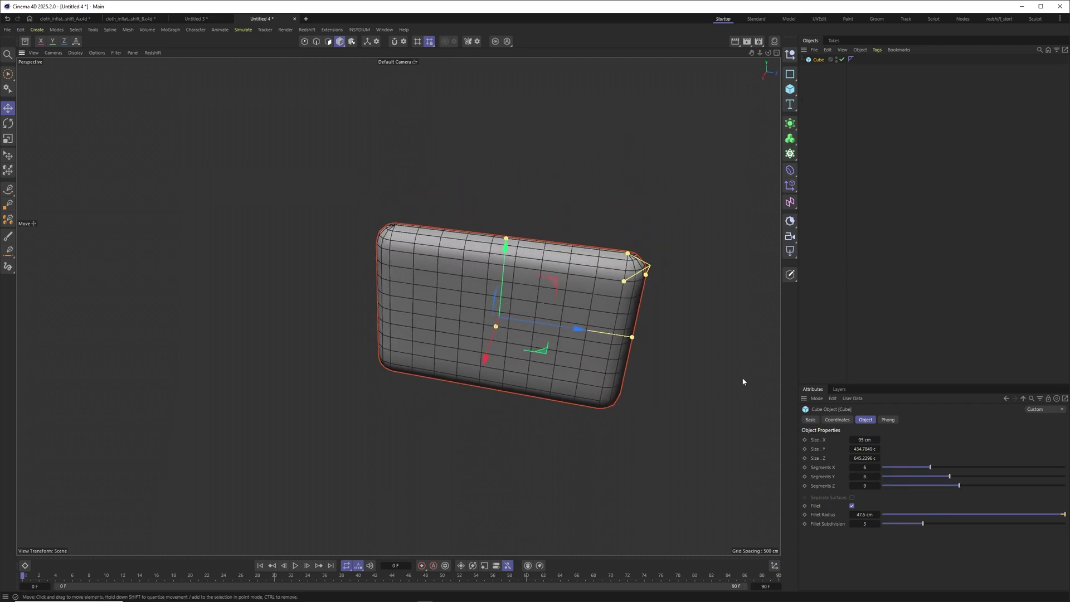
Set the cube's fillet subdivision to 10 and its segments to 12 in X, 13 in Y and 20 in Z
{"action": "left_click_drag", "start_coordinate": [865, 524], "coordinate": [925, 523]}
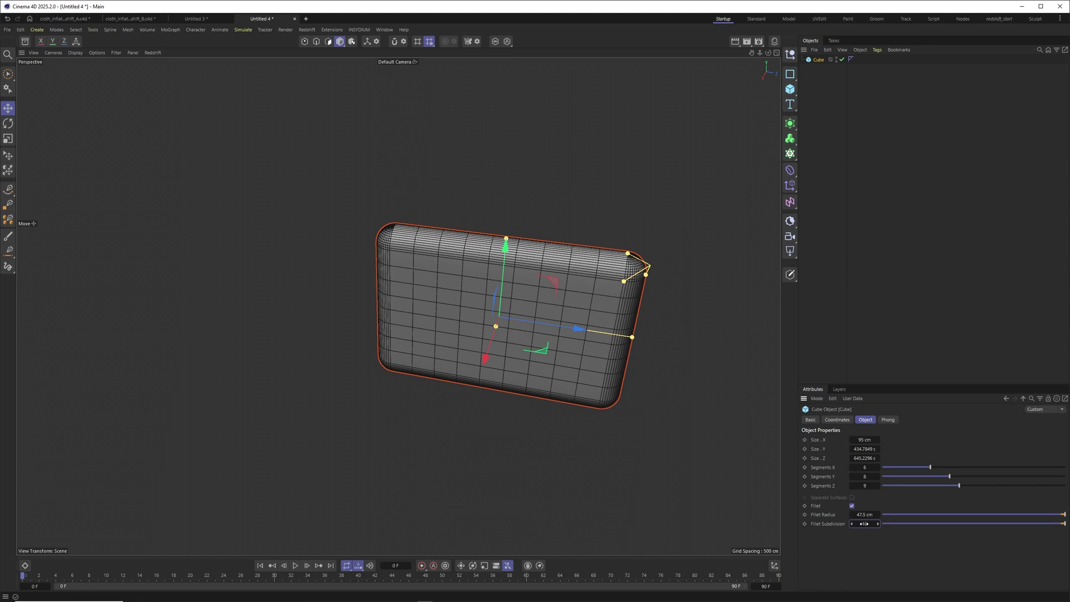
{"action": "type", "text": "10"}
{"action": "key", "text": "Return"}
{"action": "left_click_drag", "start_coordinate": [931, 467], "coordinate": [988, 467]}
{"action": "left_click_drag", "start_coordinate": [973, 476], "coordinate": [998, 476]}
{"action": "left_click_drag", "start_coordinate": [995, 485], "coordinate": [1065, 486]}
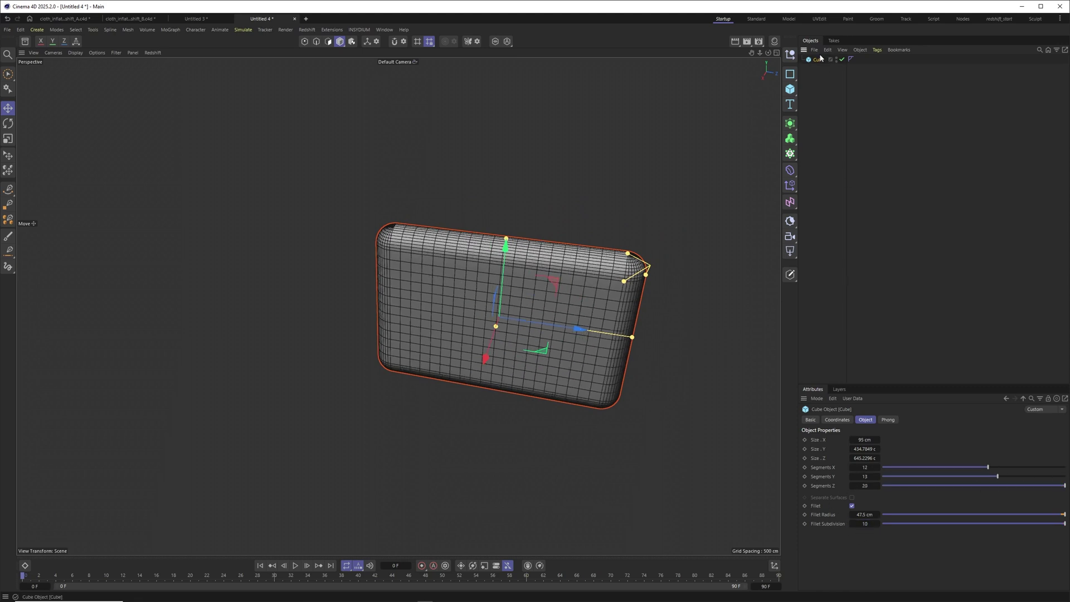
Add a Remesh generator as the parent of the cube and check the resulting mesh
{"action": "left_click", "coordinate": [789, 123]}
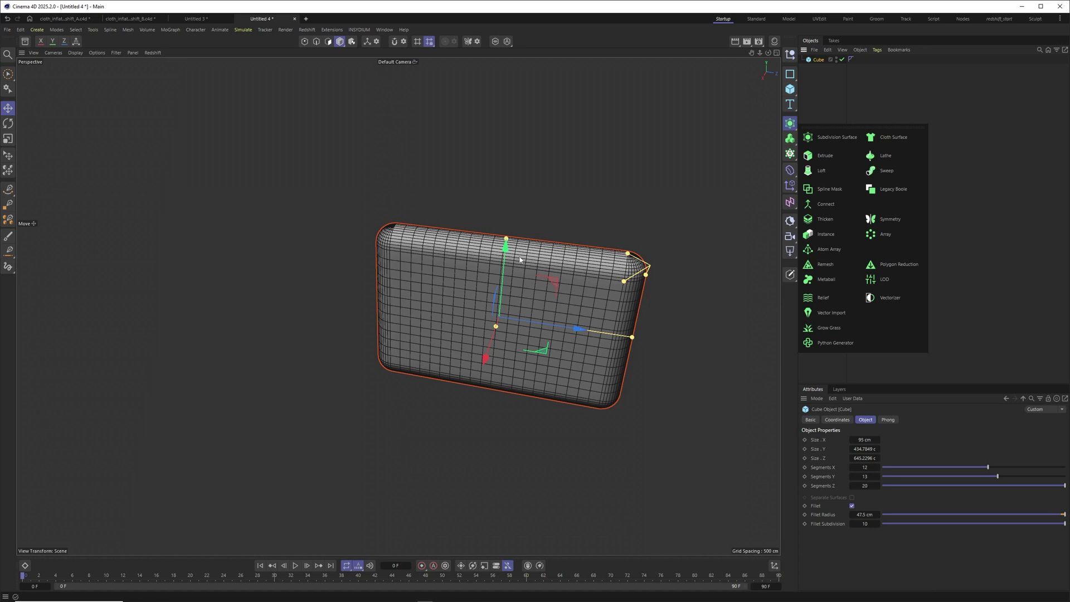
{"action": "left_click", "coordinate": [824, 264], "text": "alt"}
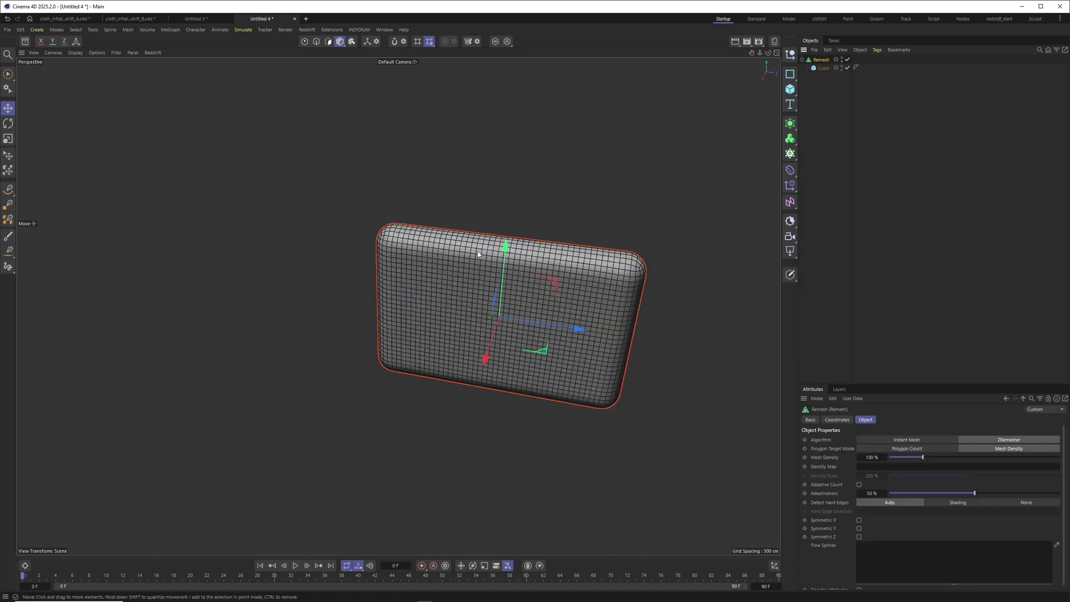
{"action": "left_click_drag", "start_coordinate": [478, 254], "coordinate": [515, 205], "text": "alt"}
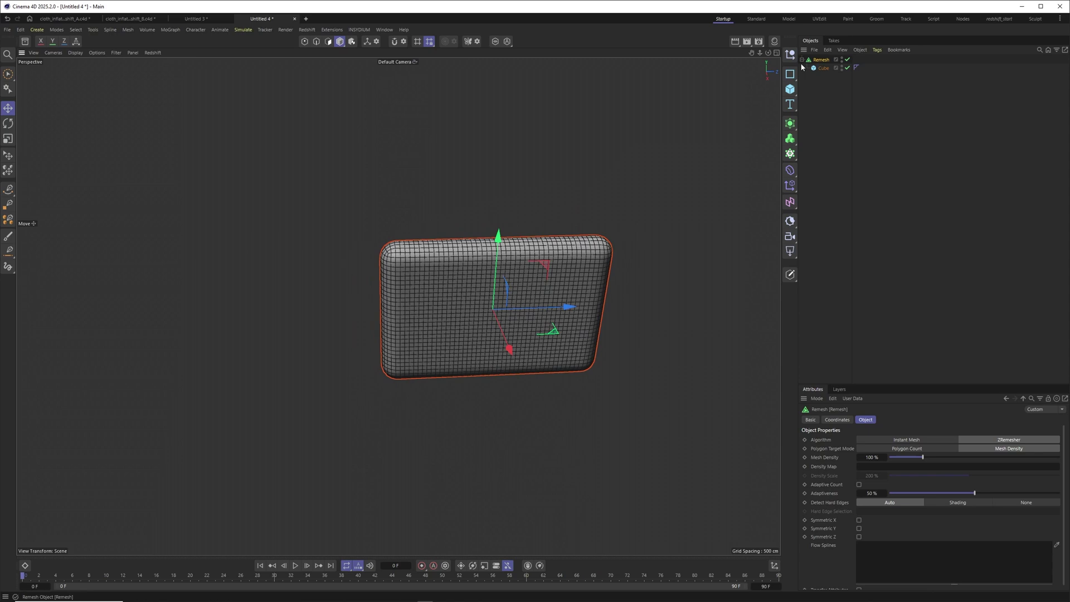
Duplicate the Remesh group, place the copy beside the original, and increase the copied cube's Y size to about 980 cm
{"action": "left_click_drag", "start_coordinate": [820, 60], "coordinate": [822, 72], "text": "ctrl"}
{"action": "scroll", "coordinate": [467, 290], "scroll_direction": "down", "scroll_amount": 3}
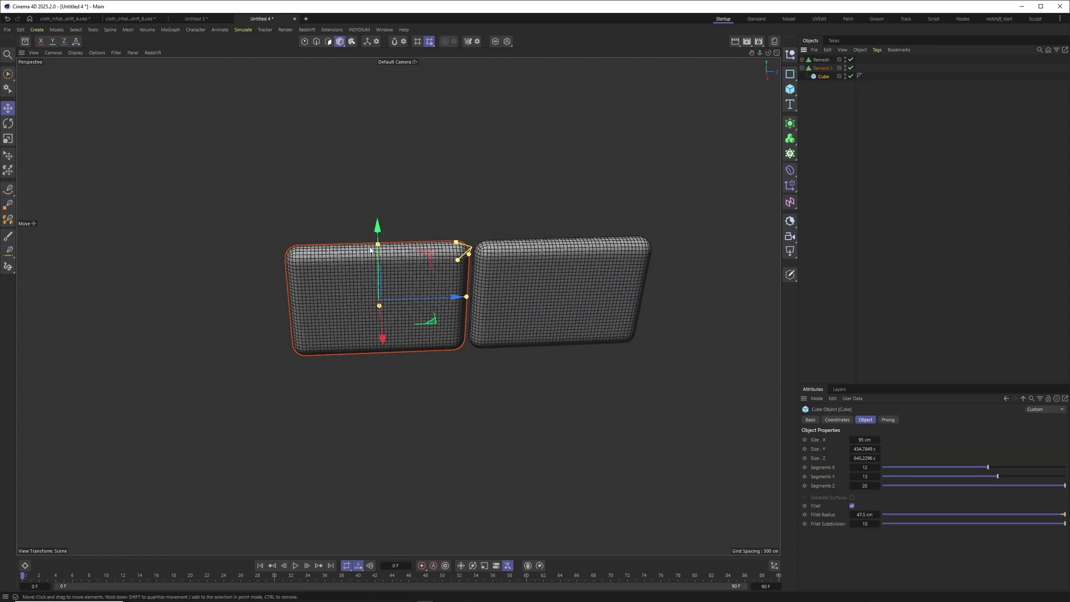
{"action": "mouse_move", "coordinate": [378, 244]}
{"action": "left_mouse_down"}
{"action": "mouse_move", "coordinate": [375, 167]}
{"action": "mouse_move", "coordinate": [379, 240]}
{"action": "left_mouse_up"}
{"action": "scroll", "coordinate": [444, 248], "scroll_direction": "up", "scroll_amount": 2}
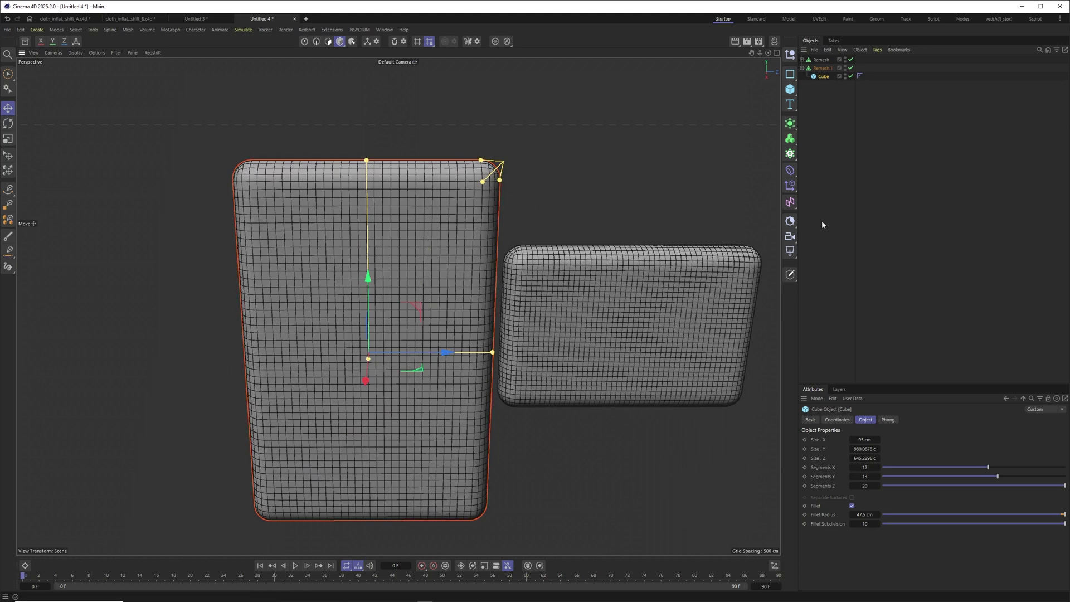
Set the mesh density of the taller copy's Remesh generator to 150%
{"action": "left_click", "coordinate": [823, 68]}
{"action": "type", "text": "15"}
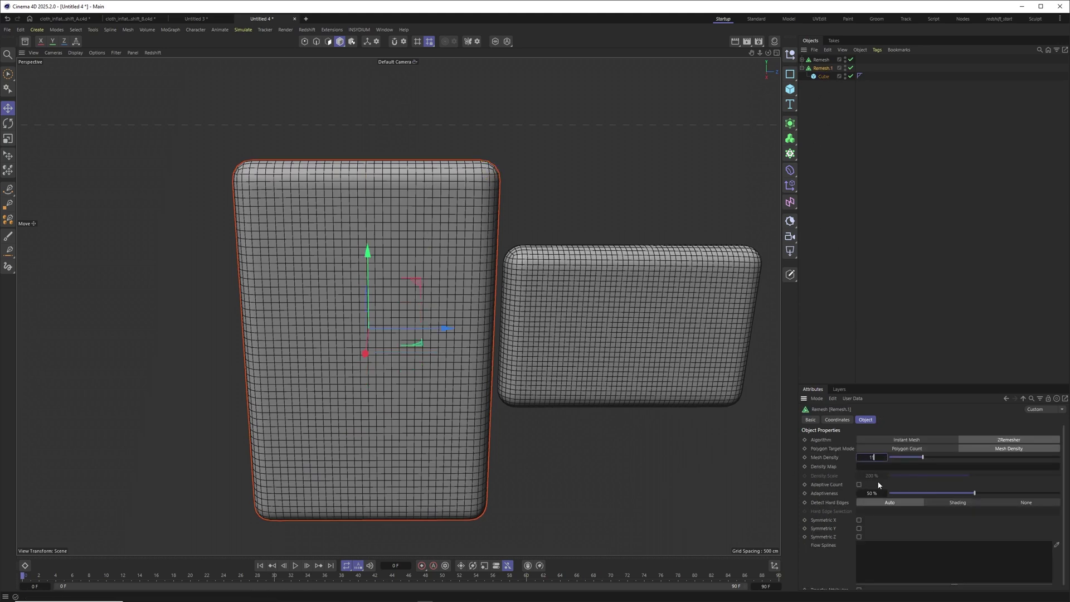
{"action": "type", "text": "0"}
{"action": "key", "text": "Return"}
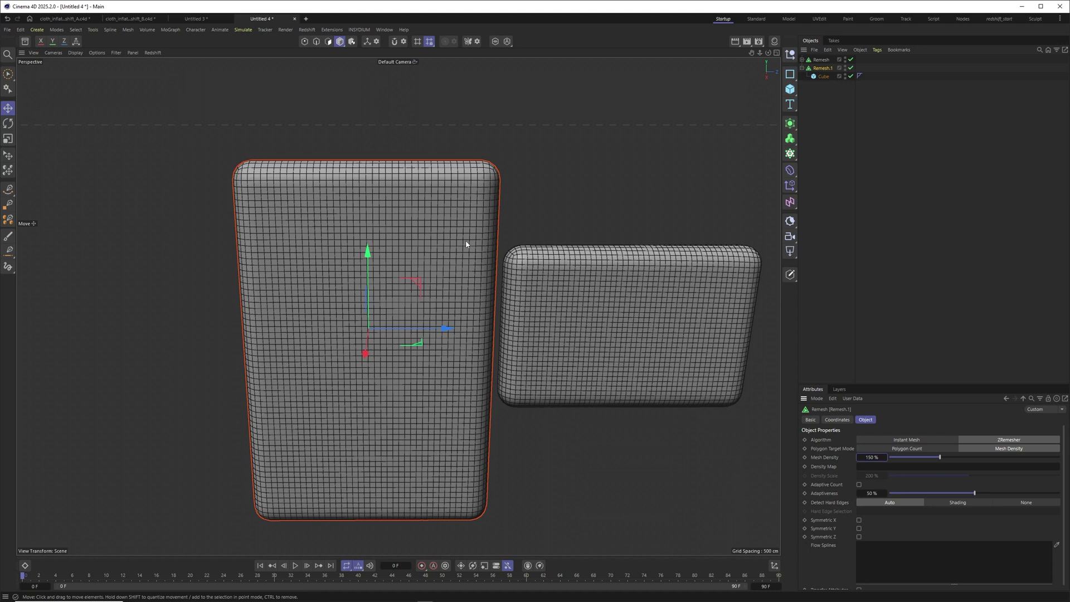
Set the mesh density of the taller copy's Remesh generator to 200%
{"action": "left_click_drag", "start_coordinate": [466, 244], "coordinate": [447, 256], "text": "alt"}
{"action": "left_click", "coordinate": [874, 458]}
{"action": "type", "text": "20"}
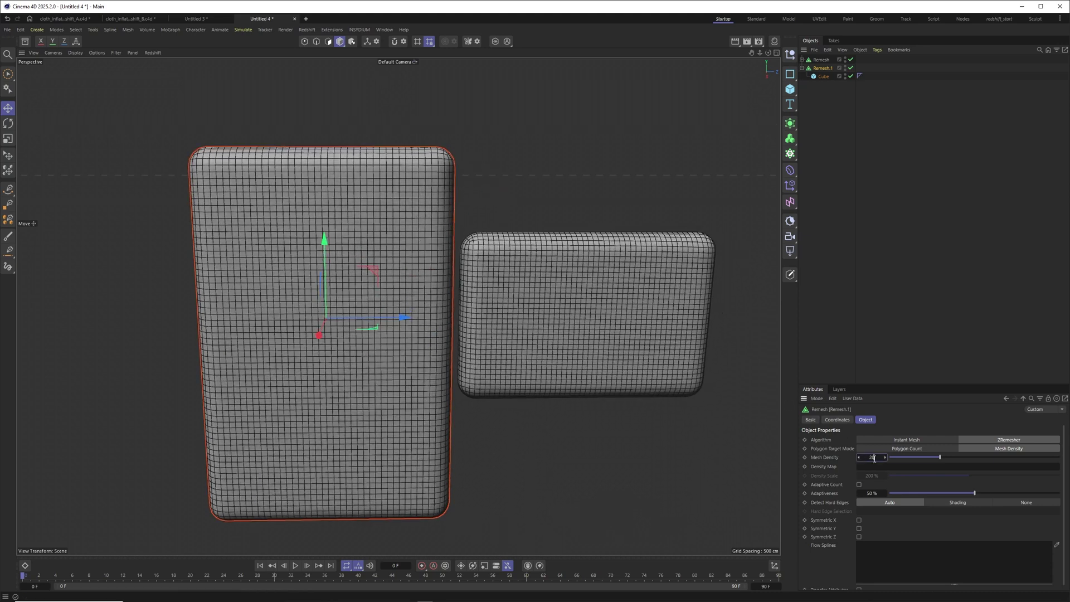
{"action": "type", "text": "0"}
{"action": "key", "text": "Return"}
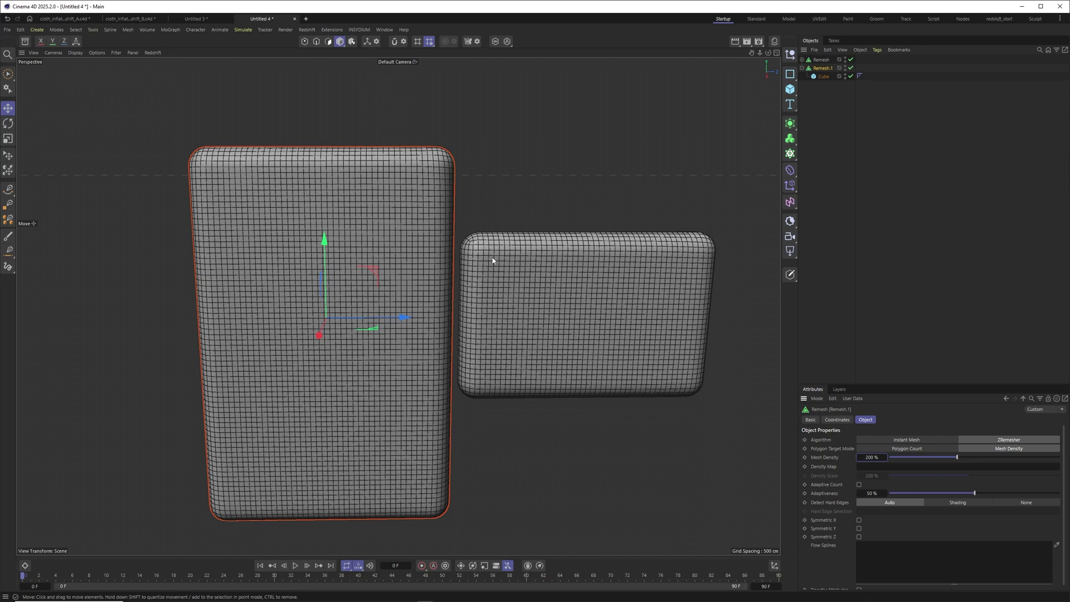
Duplicate the taller Remesh group and place the copy behind the two existing cubes
{"action": "scroll", "coordinate": [492, 260], "scroll_direction": "down", "scroll_amount": 5}
{"action": "left_click", "coordinate": [803, 68]}
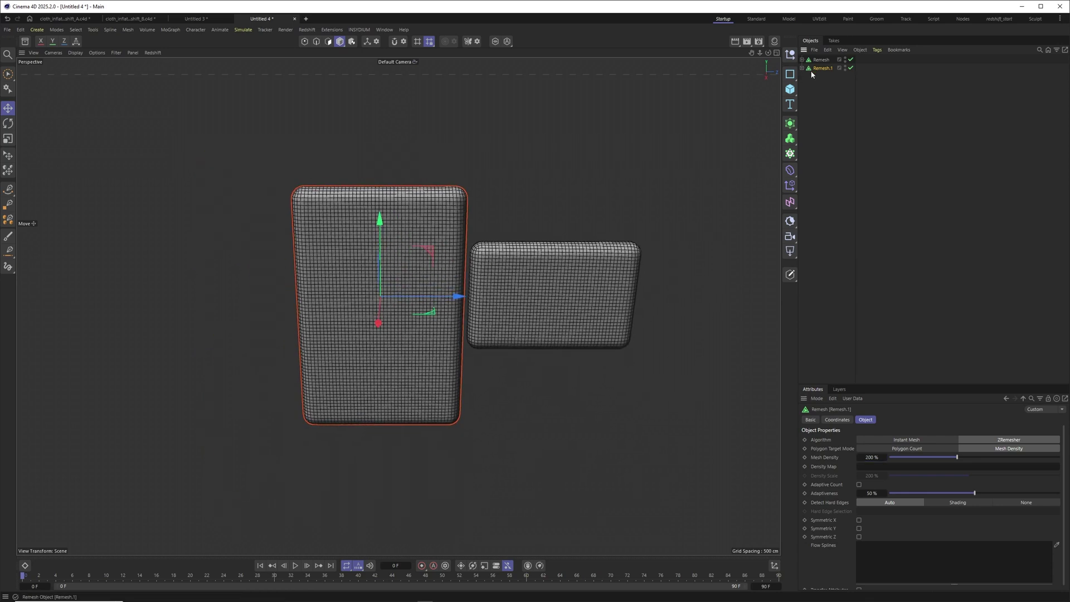
{"action": "left_click_drag", "start_coordinate": [814, 69], "coordinate": [819, 80], "text": "ctrl"}
{"action": "middle_click_drag", "start_coordinate": [449, 301], "coordinate": [392, 283], "text": "alt"}
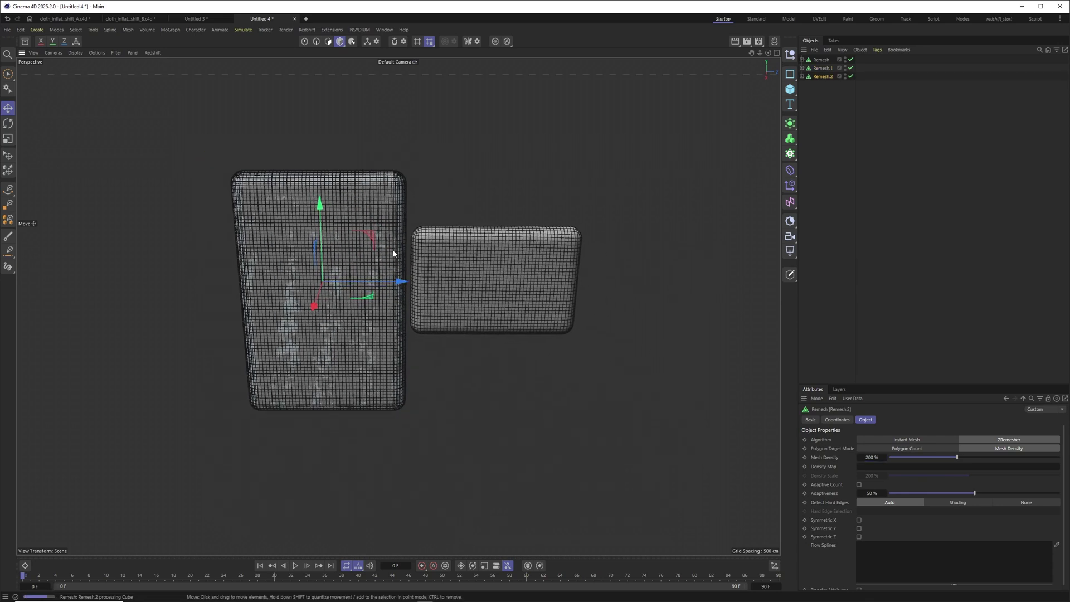
{"action": "left_click_drag", "start_coordinate": [393, 254], "coordinate": [365, 360], "text": "alt"}
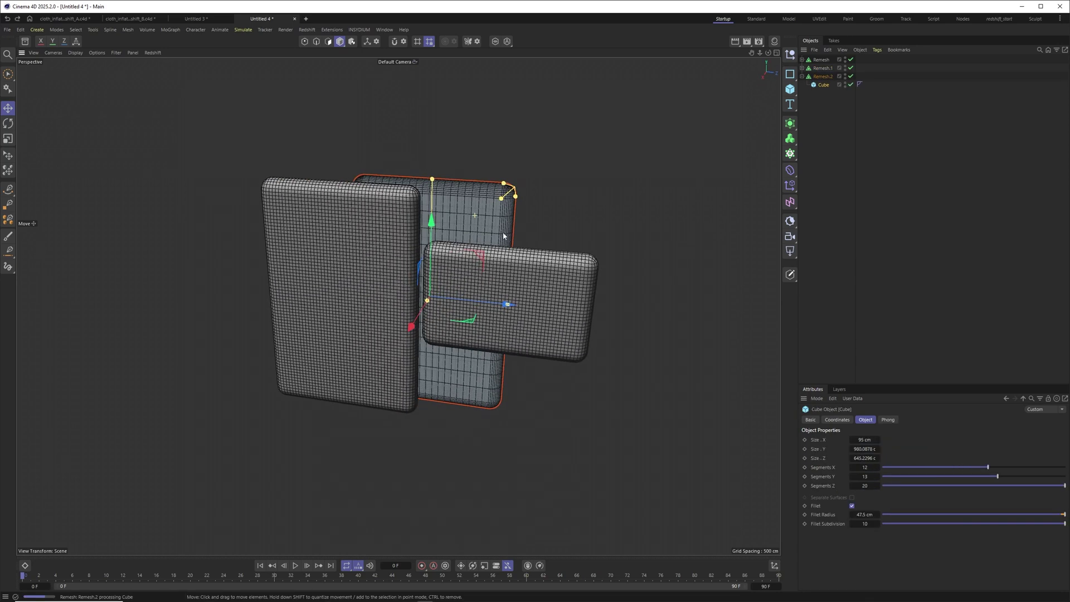
Widen the rear copy's cube to a Z size of about 1495 cm and reduce its height
{"action": "scroll", "coordinate": [488, 302], "scroll_direction": "up", "scroll_amount": 1}
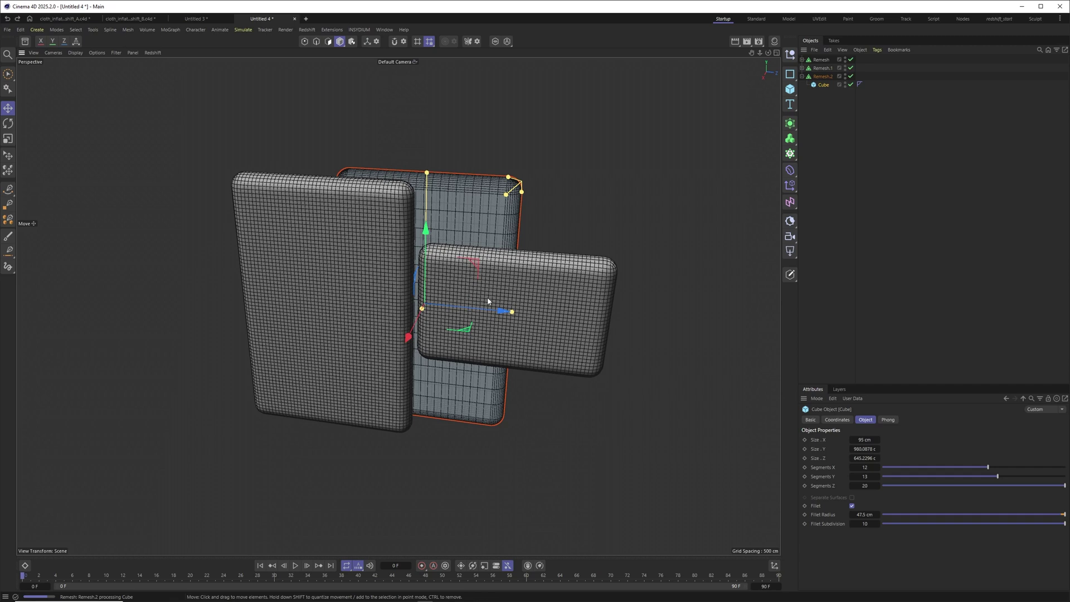
{"action": "left_click_drag", "start_coordinate": [508, 181], "coordinate": [656, 192]}
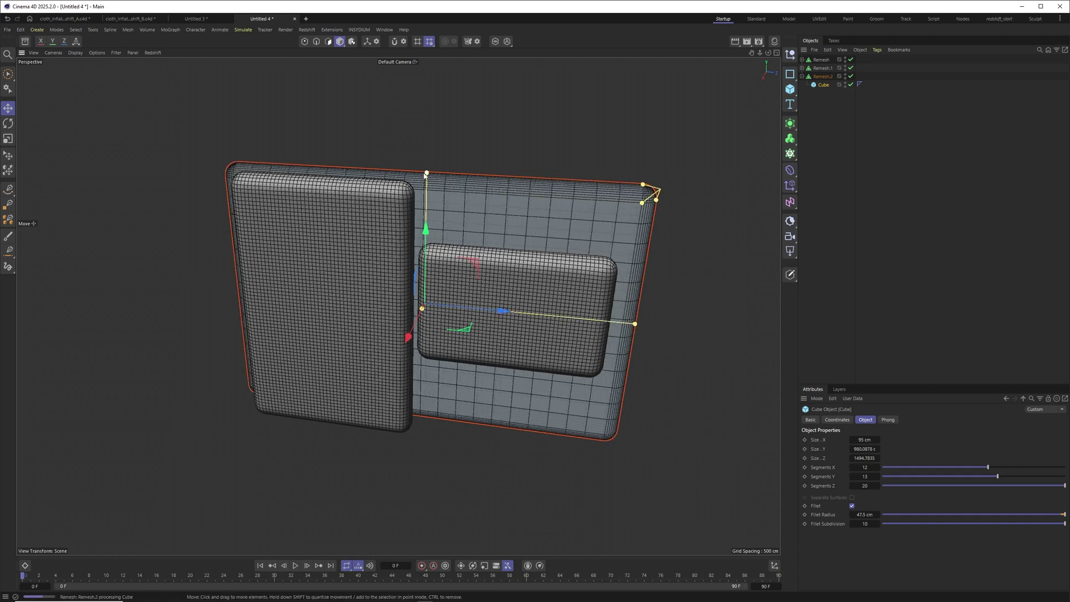
{"action": "left_click_drag", "start_coordinate": [426, 175], "coordinate": [424, 197]}
{"action": "left_click_drag", "start_coordinate": [478, 234], "coordinate": [466, 254], "text": "alt"}
{"action": "left_click", "coordinate": [865, 112]}
Duplicate the wide Remesh group and place the copy in front of the other cubes
{"action": "left_click", "coordinate": [802, 76]}
{"action": "left_click_drag", "start_coordinate": [822, 76], "coordinate": [824, 86], "text": "ctrl"}
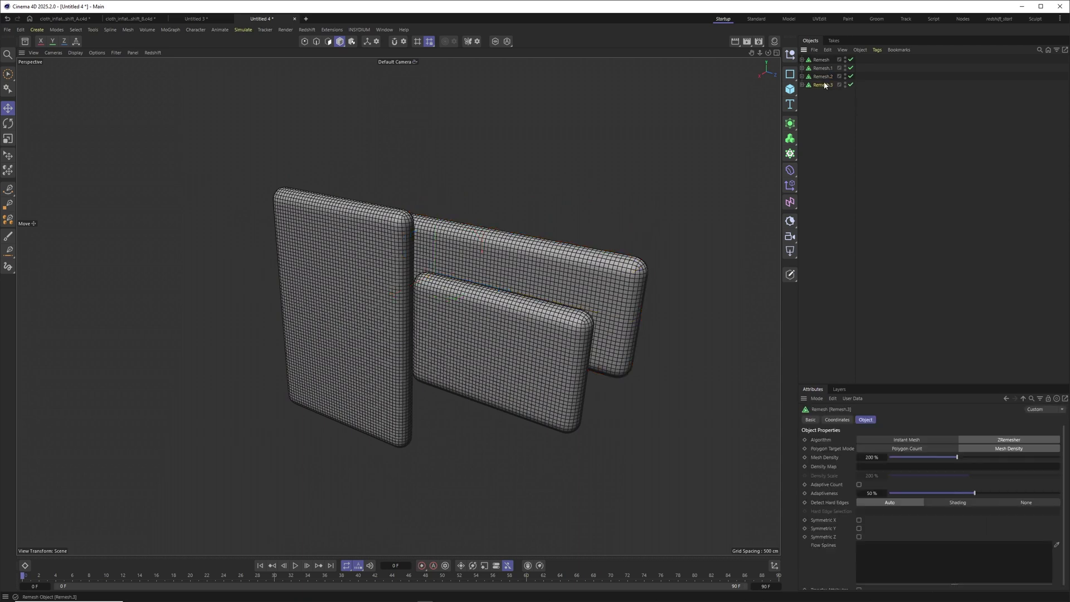
{"action": "left_click_drag", "start_coordinate": [439, 358], "coordinate": [375, 331], "text": "alt"}
{"action": "left_click_drag", "start_coordinate": [422, 284], "coordinate": [356, 322]}
{"action": "left_click_drag", "start_coordinate": [377, 330], "coordinate": [457, 318], "text": "alt"}
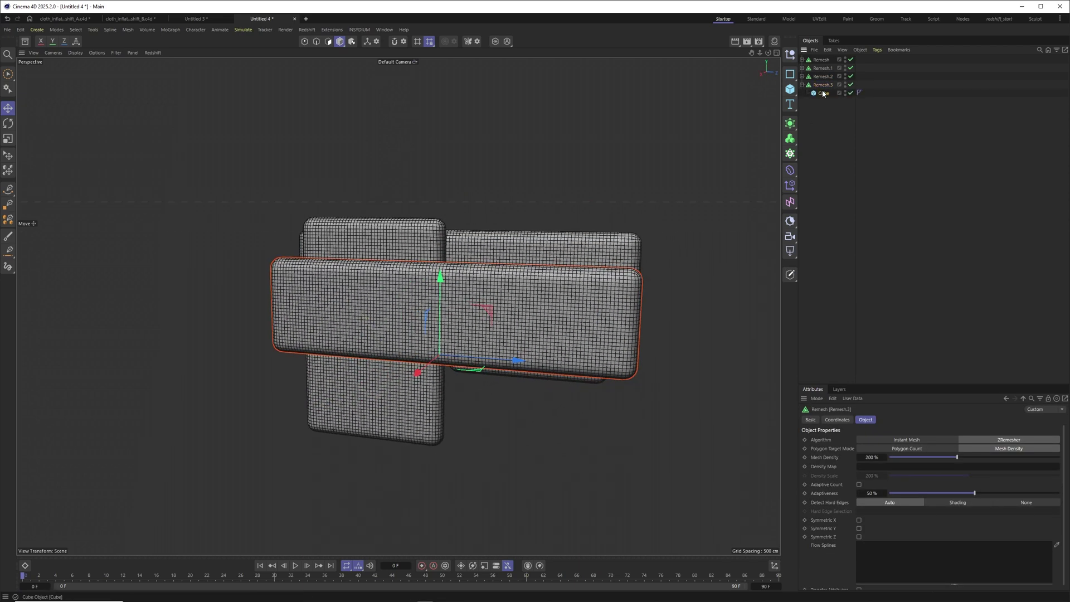
Reduce the front copy's cube to a Y size of about 170 cm and set its Remesh mesh density to 120%
{"action": "left_click", "coordinate": [822, 94]}
{"action": "left_click_drag", "start_coordinate": [441, 266], "coordinate": [493, 315]}
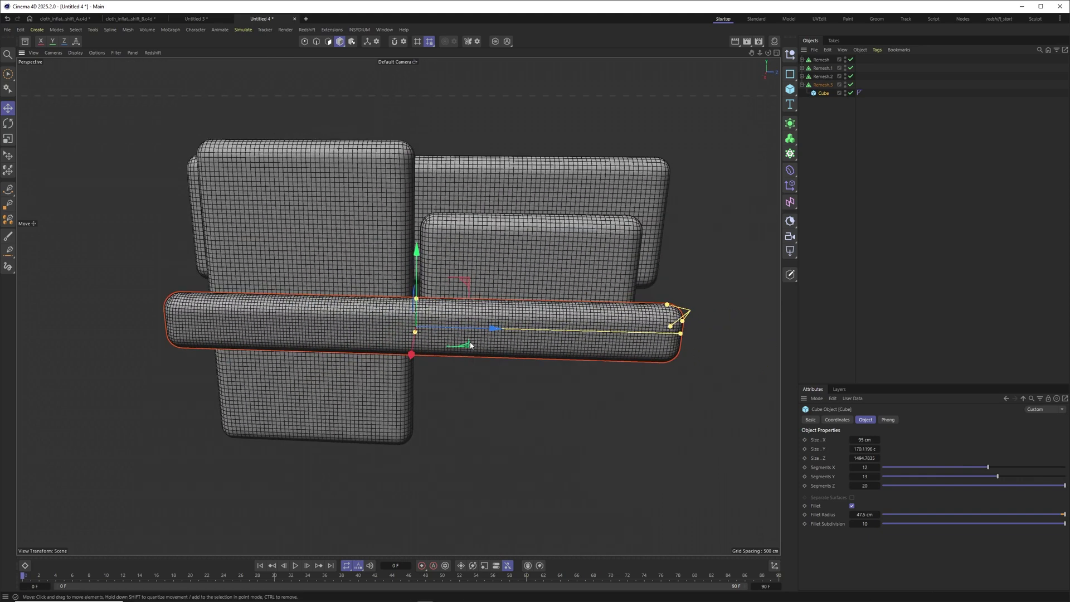
{"action": "left_click", "coordinate": [825, 85]}
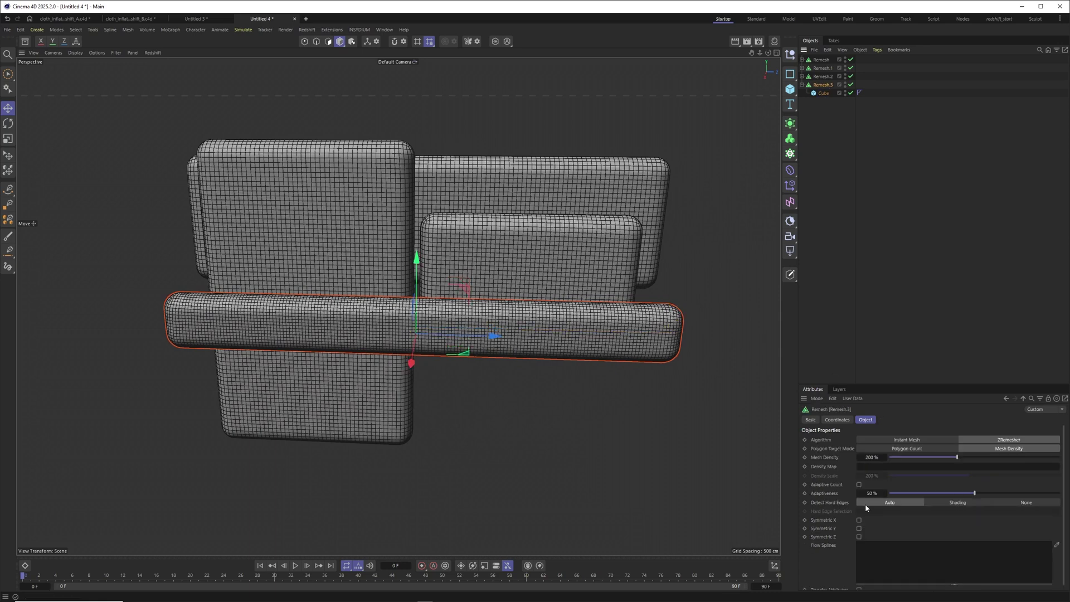
{"action": "type", "text": "120"}
{"action": "key", "text": "Return"}
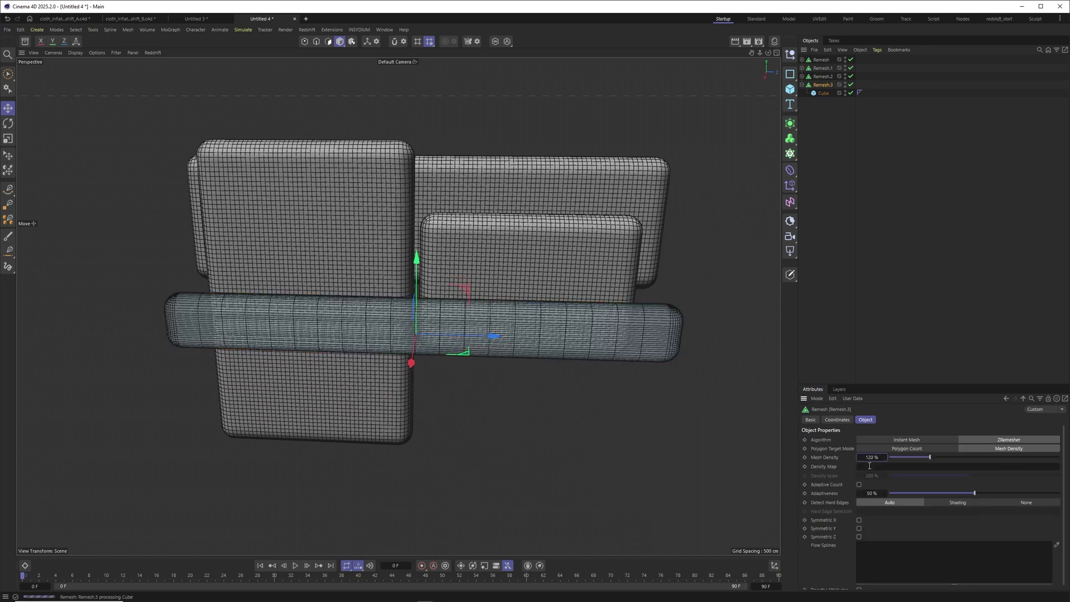
Assign a Balloon simulation tag to all four Remesh generators
{"action": "key", "text": "ctrl+shift+a"}
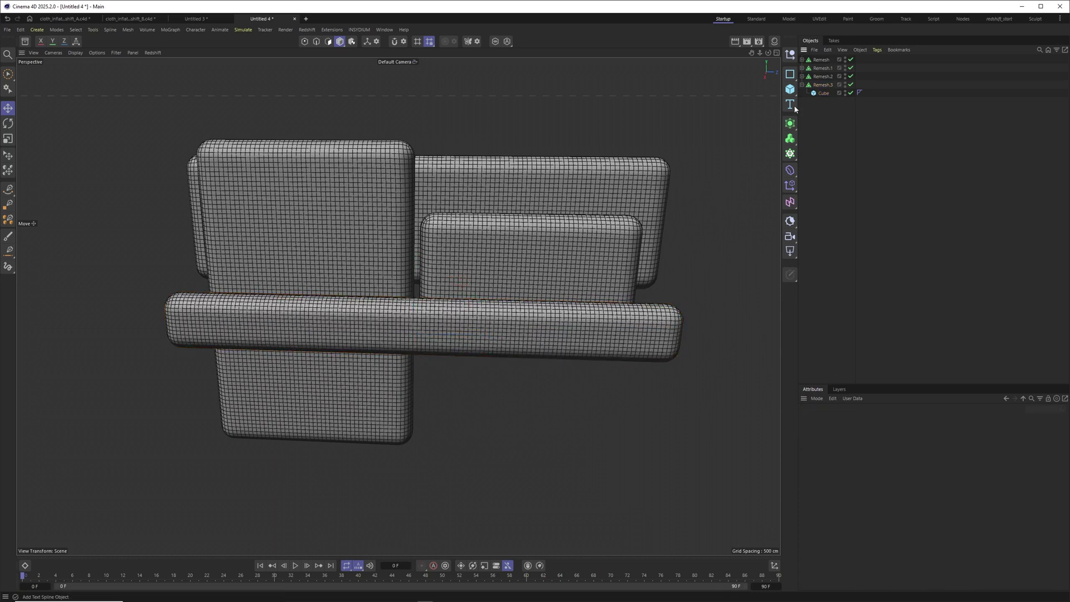
{"action": "left_click_drag", "start_coordinate": [851, 72], "coordinate": [808, 55]}
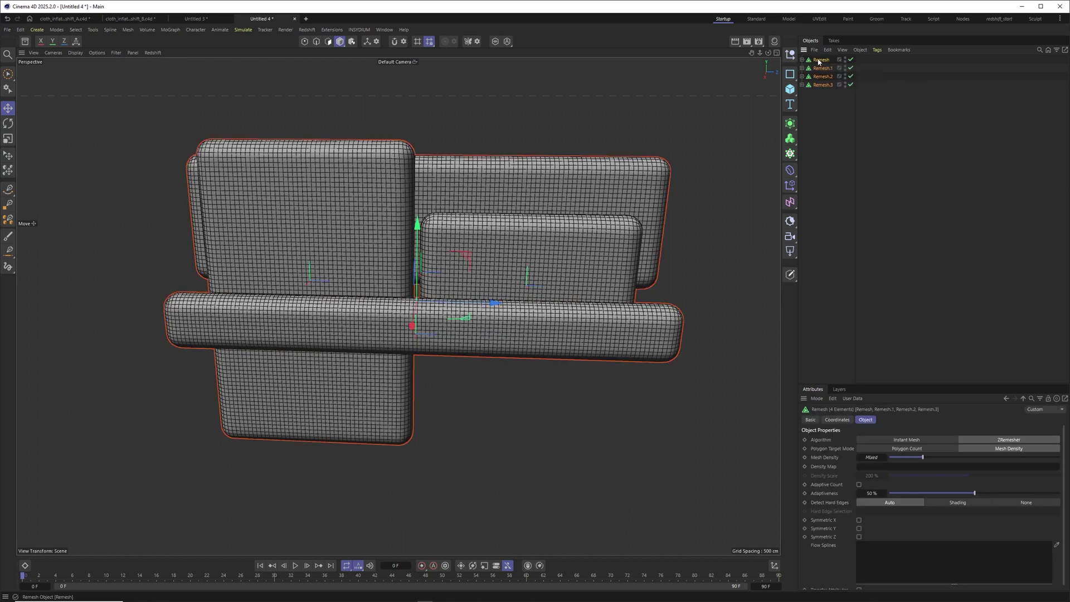
{"action": "right_click", "coordinate": [819, 60]}
{"action": "mouse_move", "coordinate": [862, 193]}
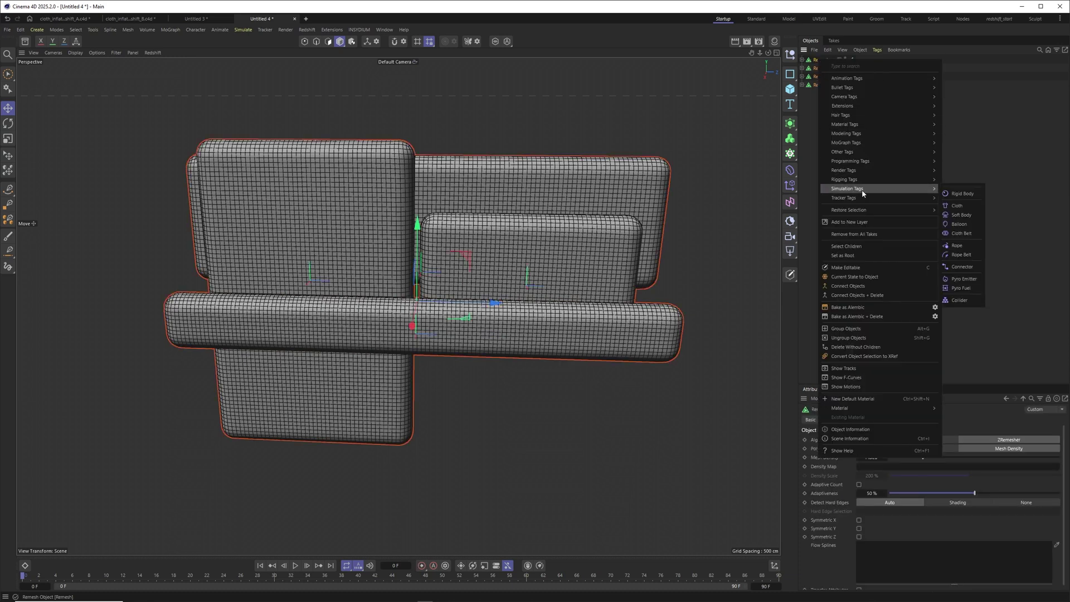
{"action": "left_click", "coordinate": [958, 224]}
{"action": "left_click", "coordinate": [702, 217]}
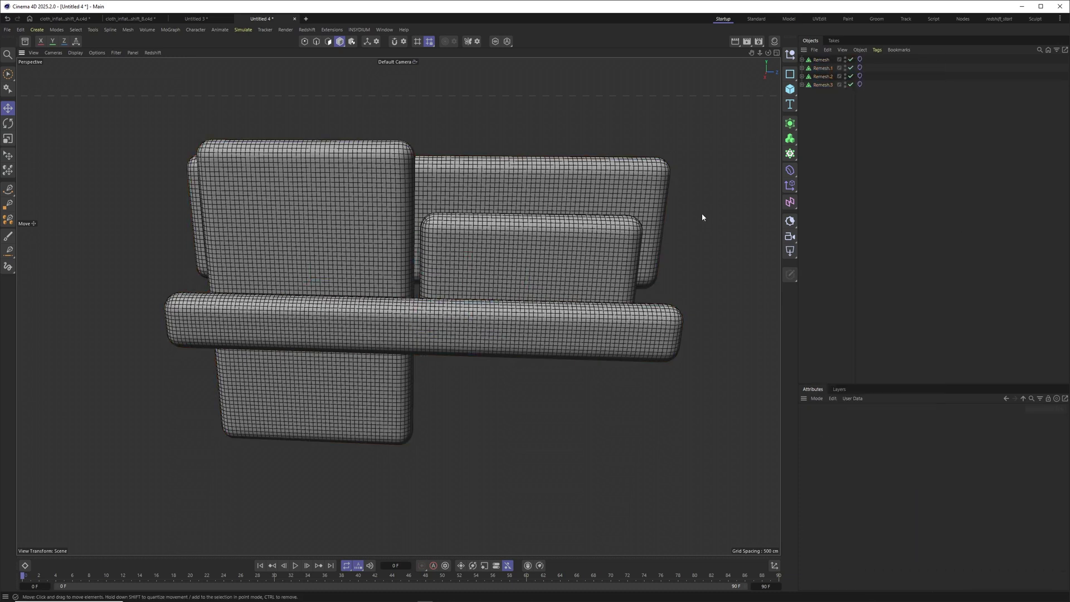
In the project's simulation settings, adjust the scene gravity and set the damping to 5%
{"action": "key", "text": "ctrl+d"}
{"action": "left_click_drag", "start_coordinate": [858, 384], "coordinate": [836, 237]}
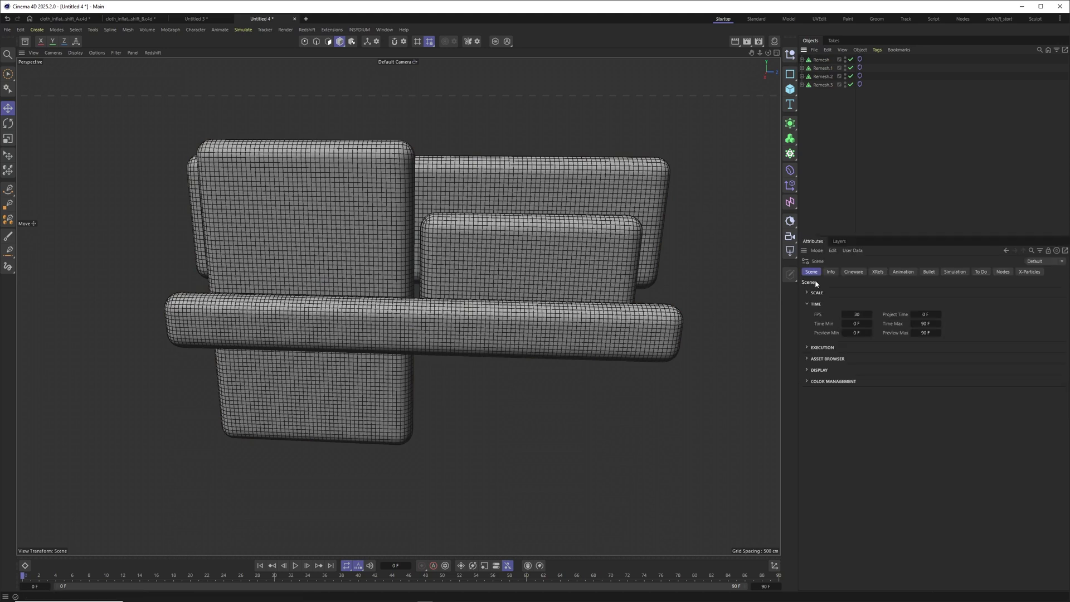
{"action": "left_click", "coordinate": [953, 272]}
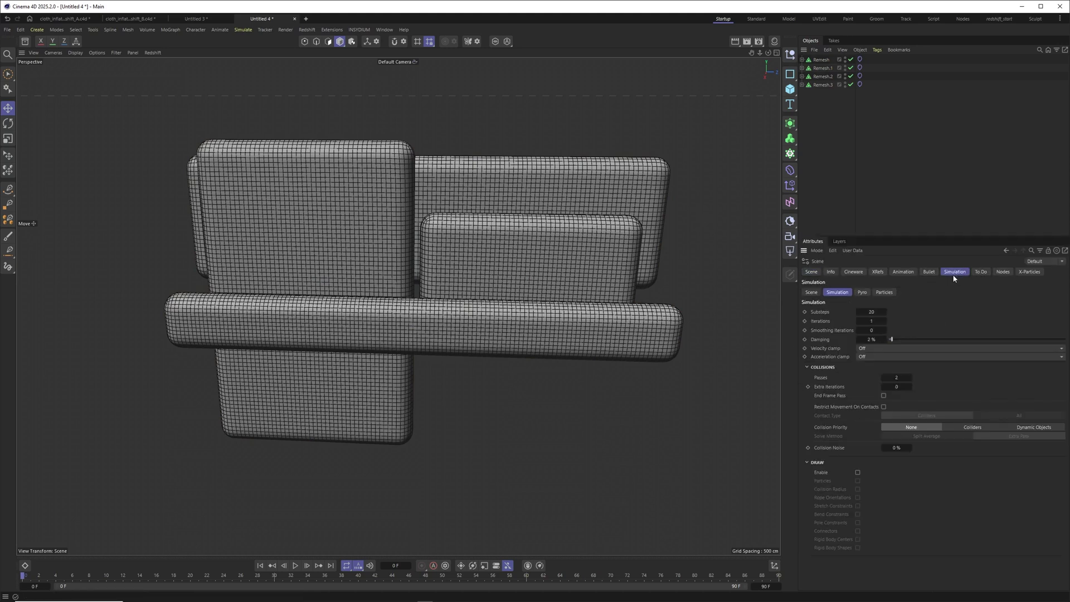
{"action": "left_click", "coordinate": [812, 293]}
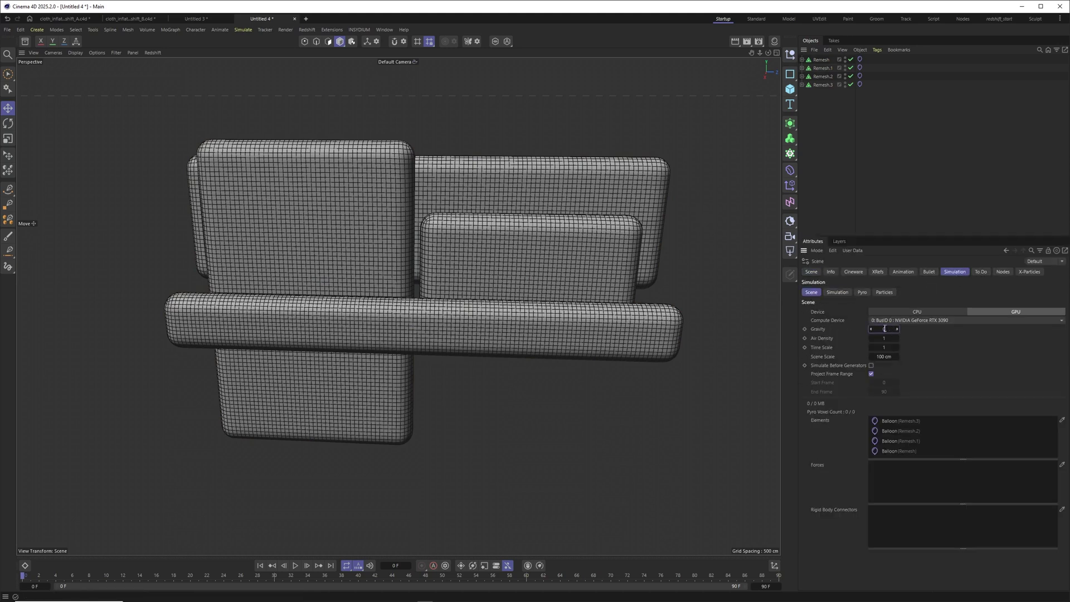
{"action": "left_click", "coordinate": [862, 292]}
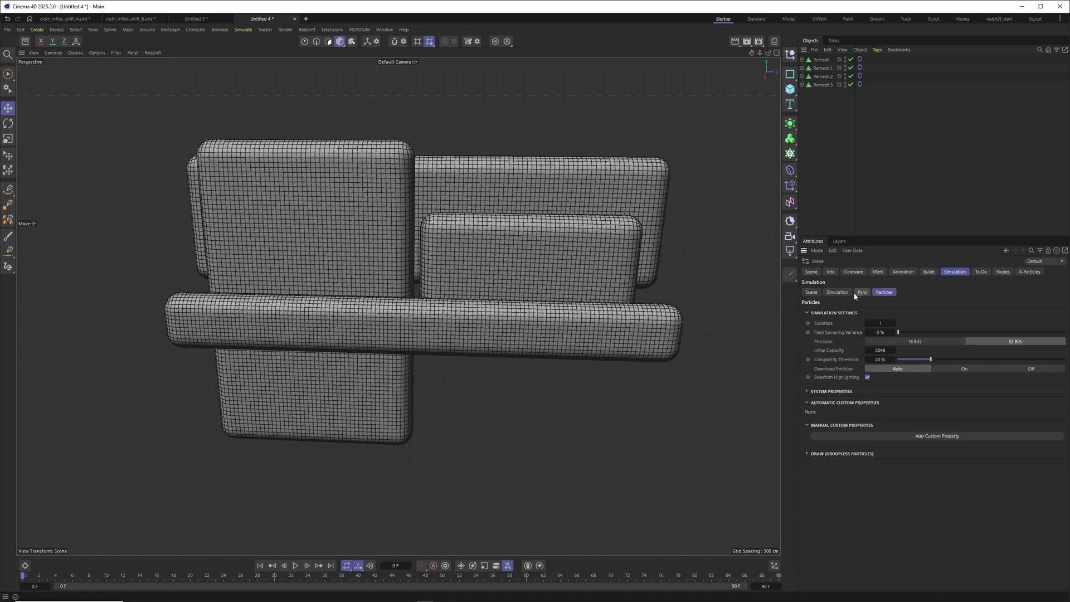
{"action": "left_click", "coordinate": [836, 292]}
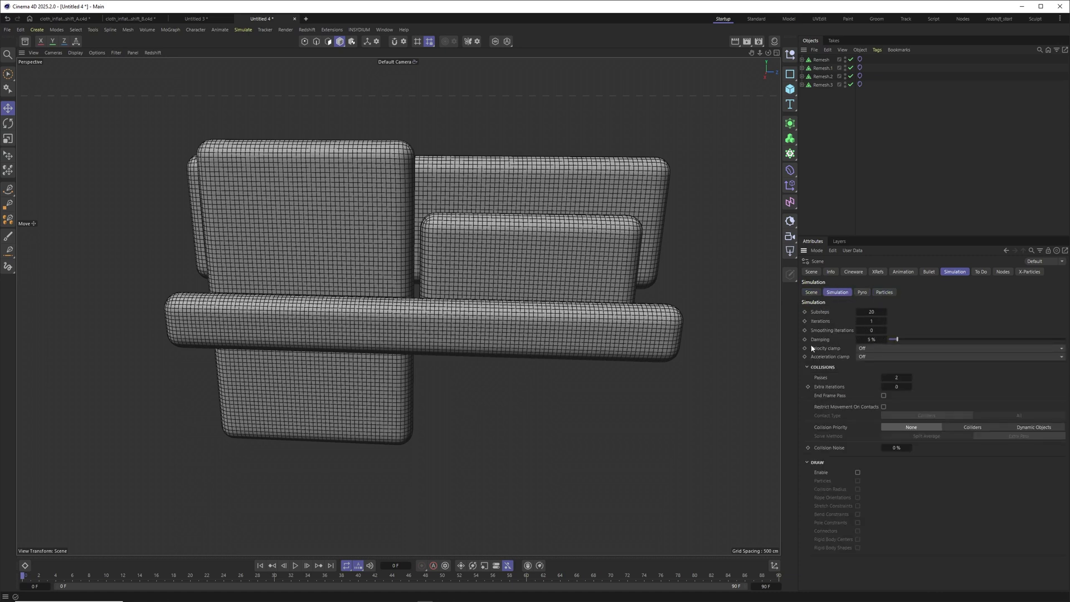
Add a Turbulence force to the scene
{"action": "scroll", "coordinate": [439, 335], "scroll_direction": "down", "scroll_amount": 3}
{"action": "mouse_move", "coordinate": [454, 320]}
{"action": "left_mouse_down", "text": "alt"}
{"action": "mouse_move", "coordinate": [440, 336]}
{"action": "mouse_move", "coordinate": [457, 328]}
{"action": "left_mouse_up", "text": "alt"}
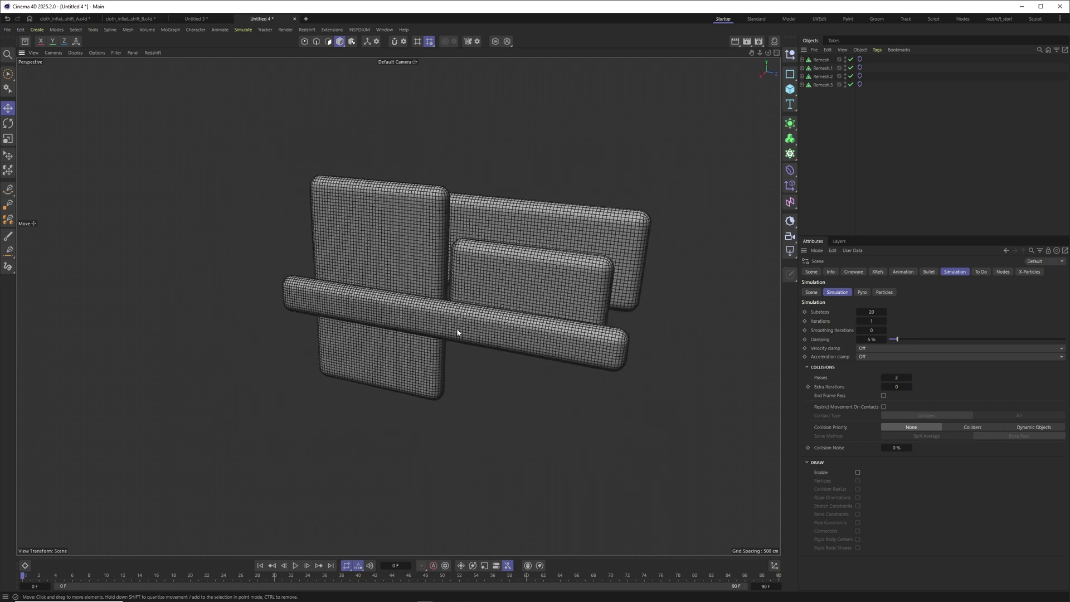
{"action": "middle_click_drag", "start_coordinate": [456, 327], "coordinate": [437, 344], "text": "alt"}
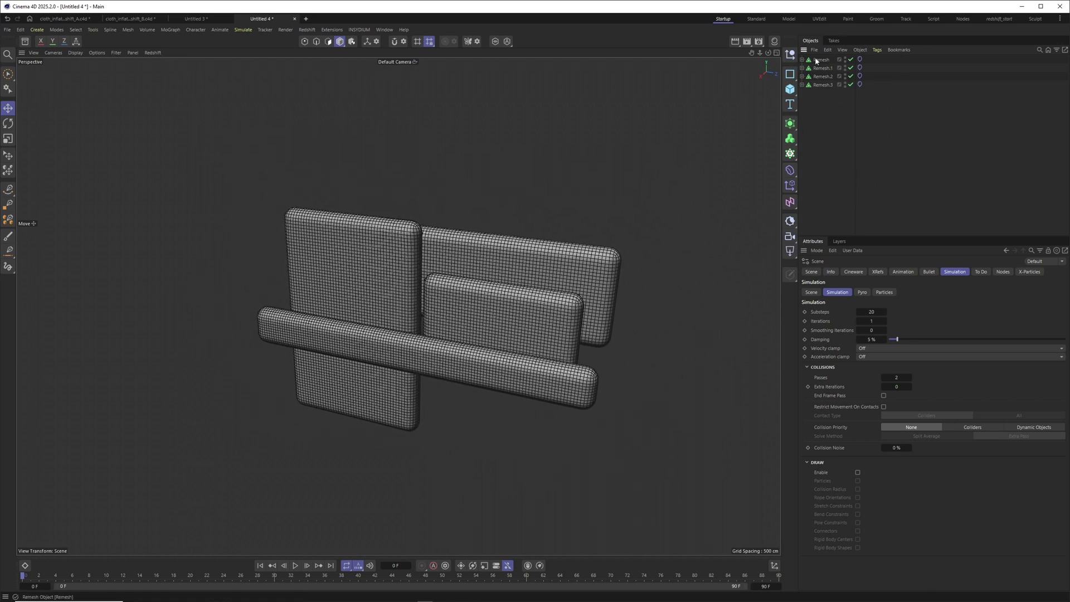
{"action": "left_click", "coordinate": [234, 30]}
{"action": "mouse_move", "coordinate": [279, 45]}
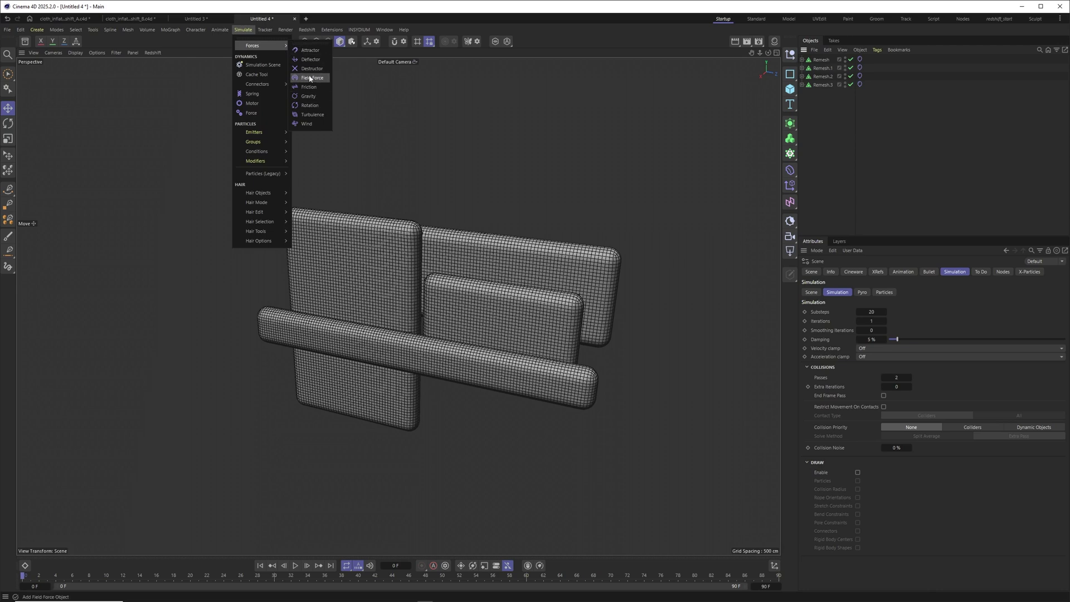
{"action": "left_click", "coordinate": [311, 114]}
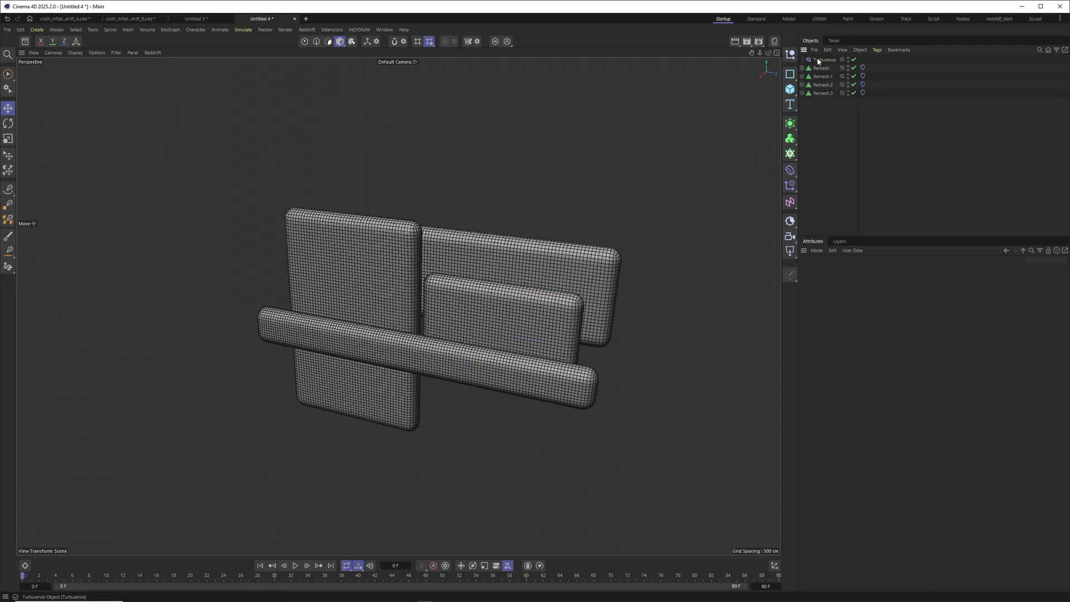
Set the Turbulence strength to 100 cm and its scale to 60%, and extend the timeline to 300 frames
{"action": "middle_click_drag", "start_coordinate": [468, 318], "coordinate": [413, 282], "text": "alt"}
{"action": "scroll", "coordinate": [413, 282], "scroll_direction": "up", "scroll_amount": 2}
{"action": "left_click_drag", "start_coordinate": [413, 282], "coordinate": [437, 267], "text": "alt"}
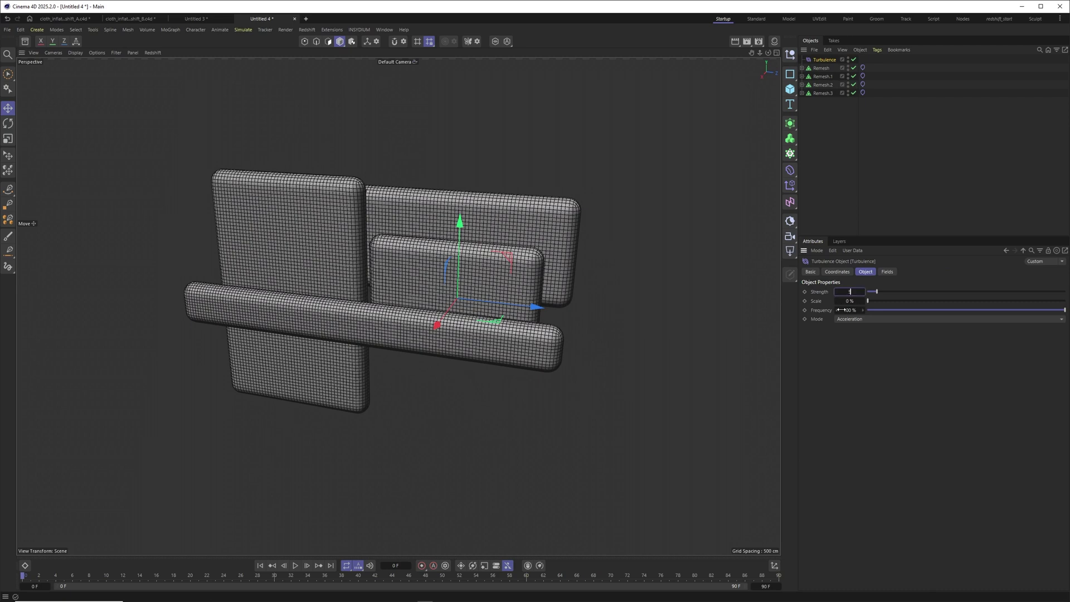
{"action": "type", "text": "0"}
{"action": "key", "text": "Return"}
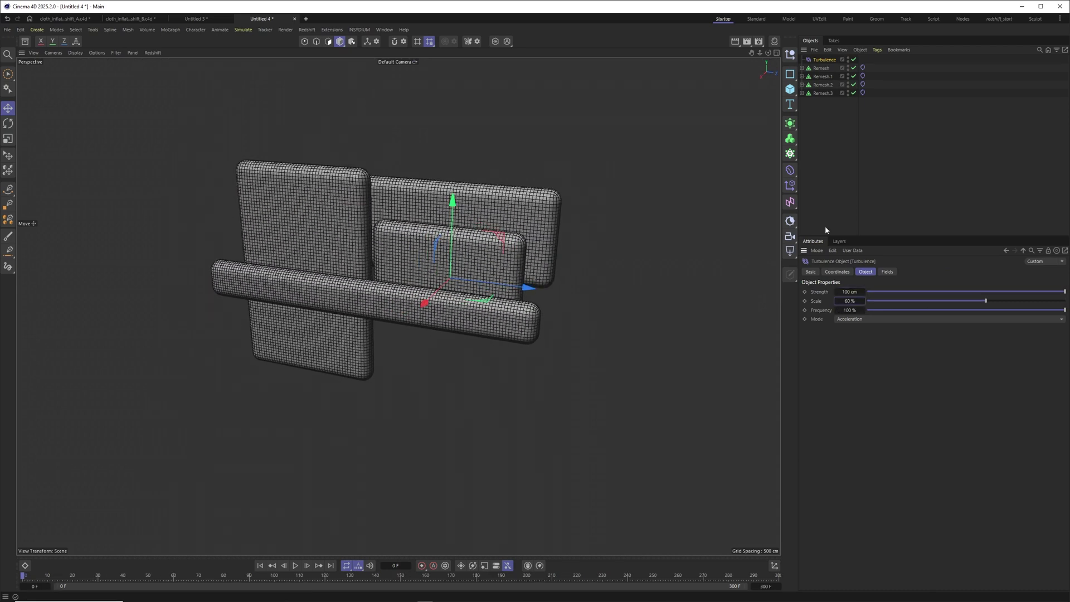
Add a Rotation force with an angle speed of 100 and move it to the middle of the cube group
{"action": "left_click", "coordinate": [809, 99]}
{"action": "left_click", "coordinate": [243, 29]}
{"action": "left_click", "coordinate": [313, 109]}
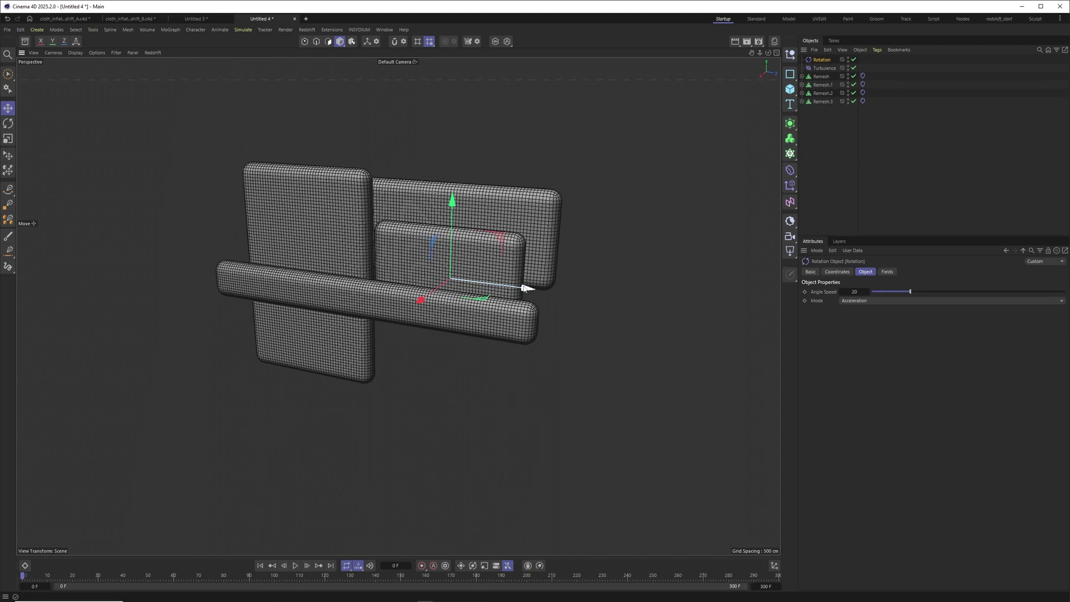
{"action": "left_click_drag", "start_coordinate": [520, 292], "coordinate": [516, 292], "text": "alt"}
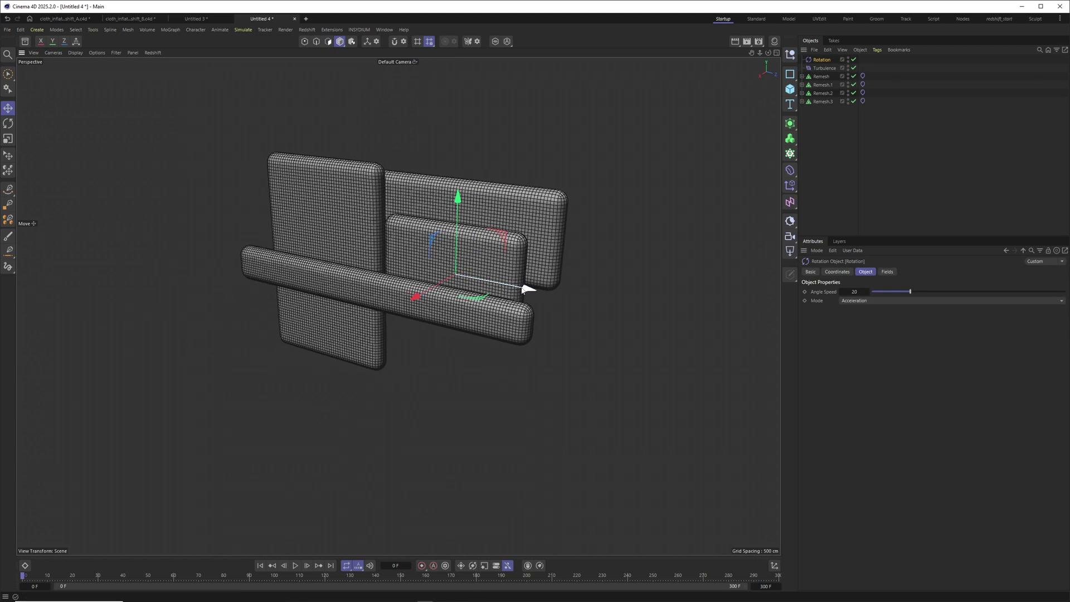
{"action": "key", "text": "Return"}
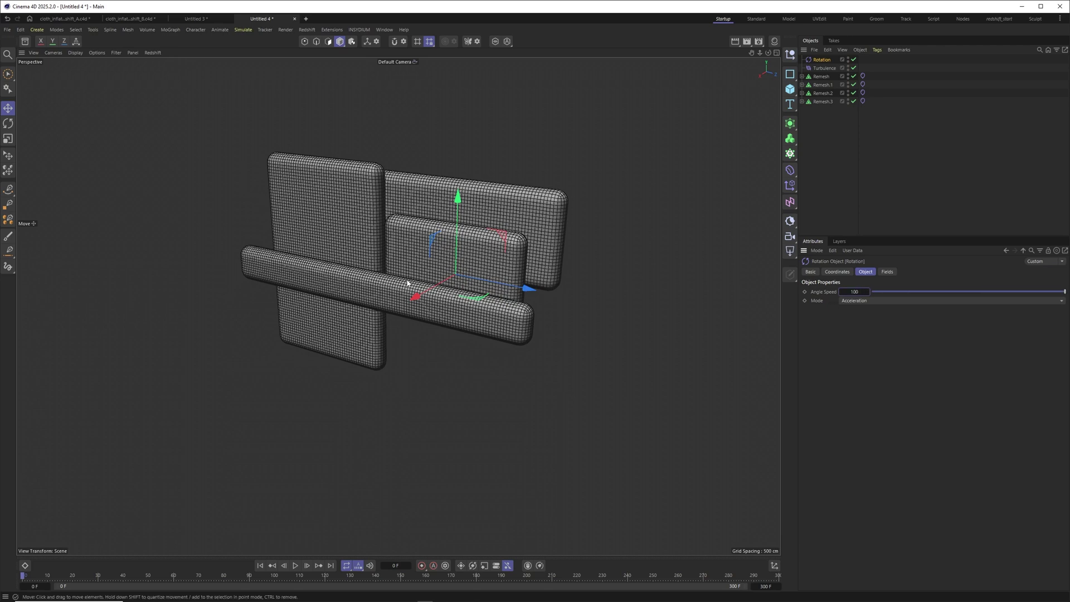
{"action": "left_click_drag", "start_coordinate": [406, 284], "coordinate": [454, 278], "text": "alt"}
{"action": "left_click_drag", "start_coordinate": [520, 271], "coordinate": [449, 269]}
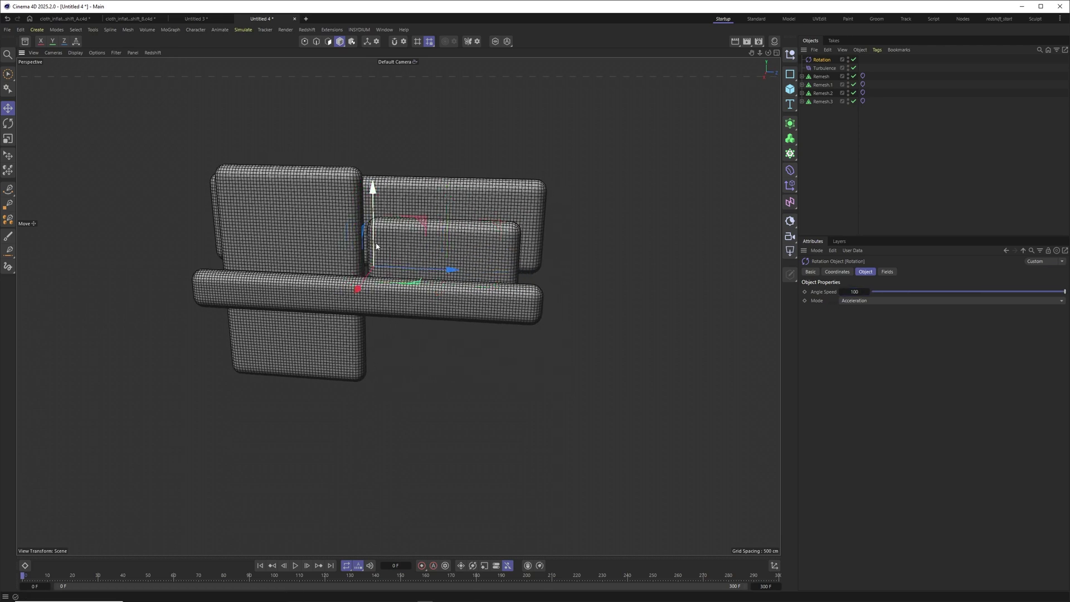
Limit the Rotation force with a Spherical Field enlarged to a size of about 453 cm
{"action": "left_click", "coordinate": [886, 272]}
{"action": "left_click", "coordinate": [822, 354]}
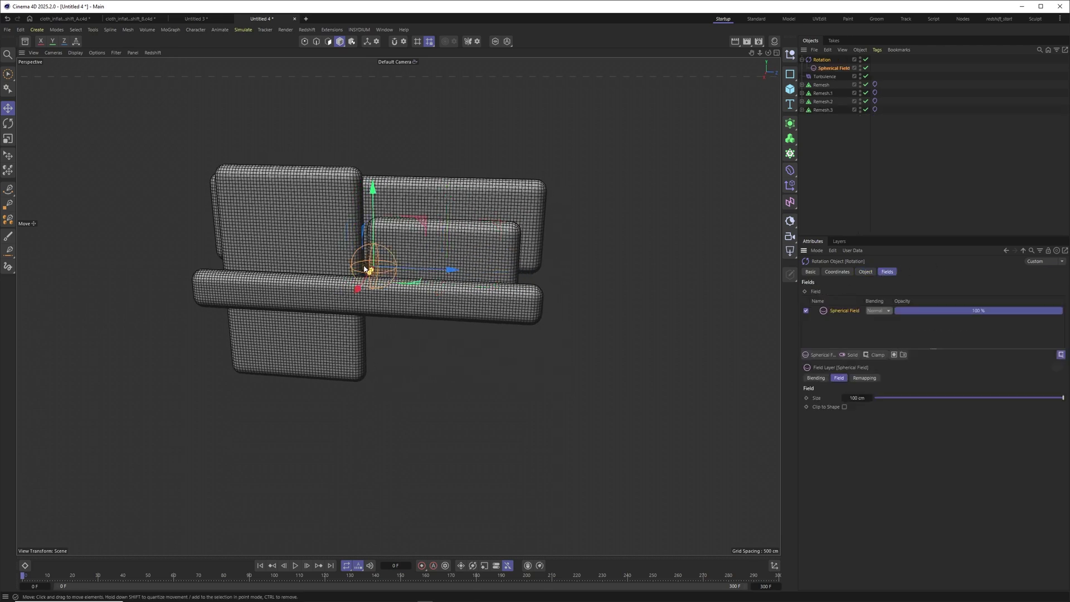
{"action": "left_click_drag", "start_coordinate": [365, 268], "coordinate": [302, 301], "text": "alt"}
{"action": "left_click_drag", "start_coordinate": [302, 301], "coordinate": [324, 285], "text": "alt"}
{"action": "middle_click_drag", "start_coordinate": [310, 274], "coordinate": [332, 306], "text": "alt"}
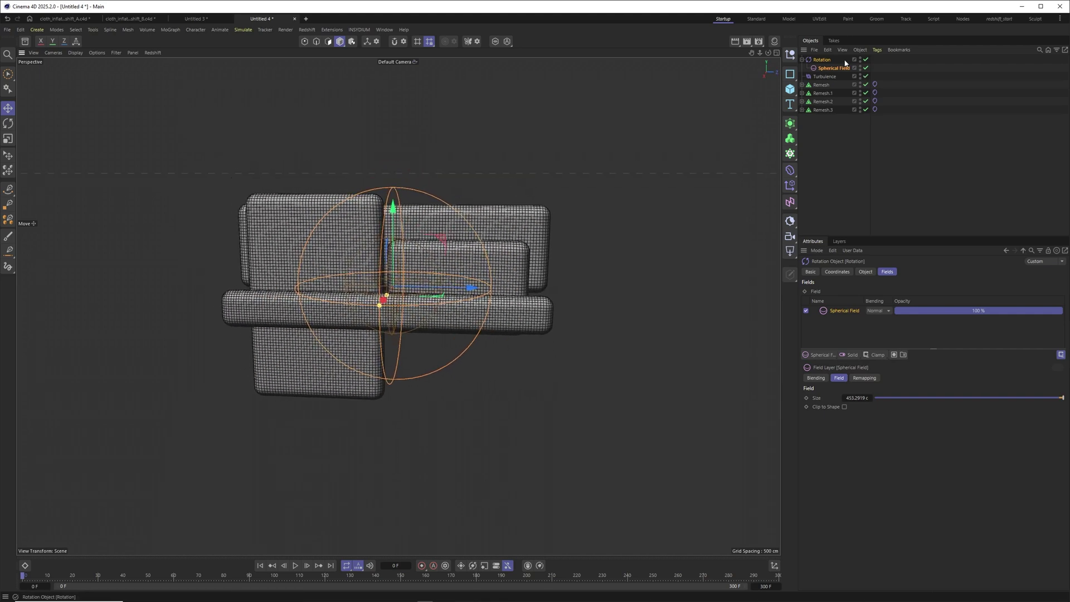
Add a Vibrate tag to the Rotation force
{"action": "left_click", "coordinate": [801, 59]}
{"action": "left_click", "coordinate": [829, 60]}
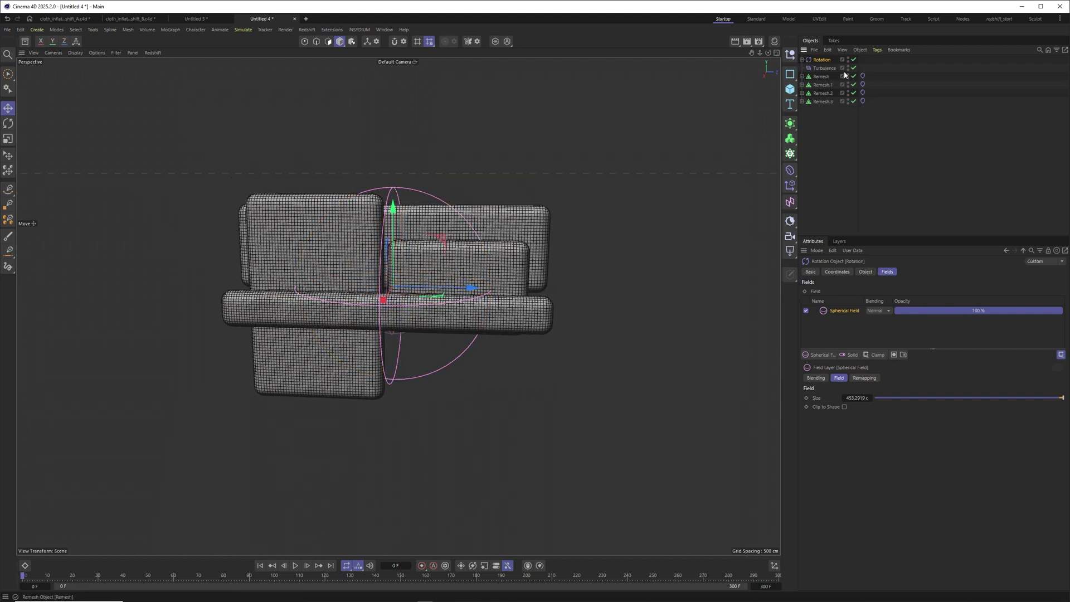
{"action": "right_click", "coordinate": [825, 61]}
{"action": "mouse_move", "coordinate": [870, 79]}
{"action": "left_click", "coordinate": [972, 133]}
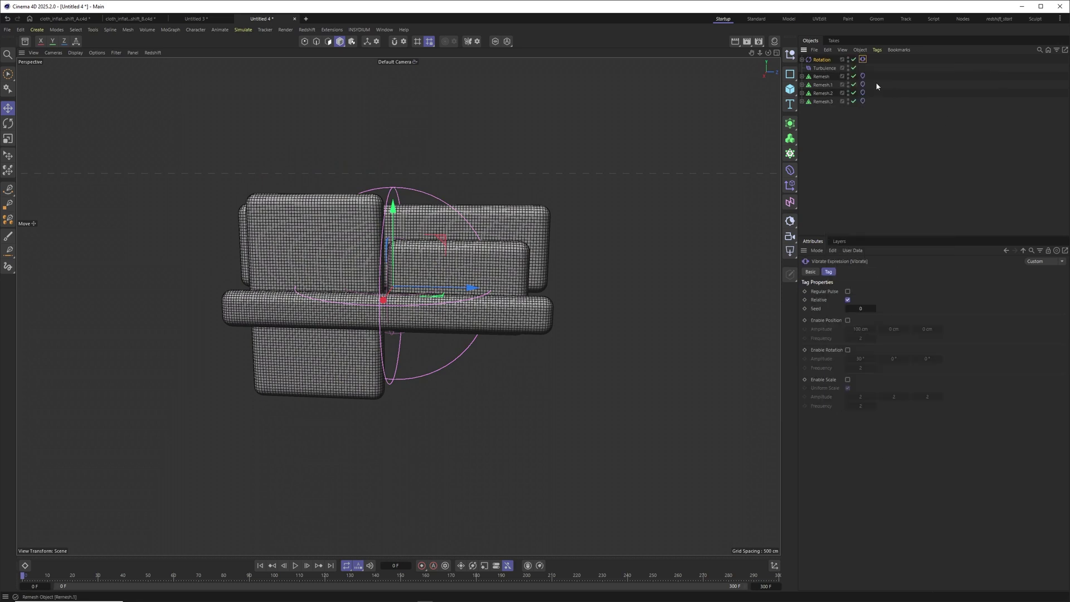
Enable the Vibrate tag's position at 50 cm and rotation at 300° amplitude per axis, both at frequency 0.2, and preview the simulation
{"action": "left_click", "coordinate": [848, 350]}
{"action": "left_click", "coordinate": [859, 359]}
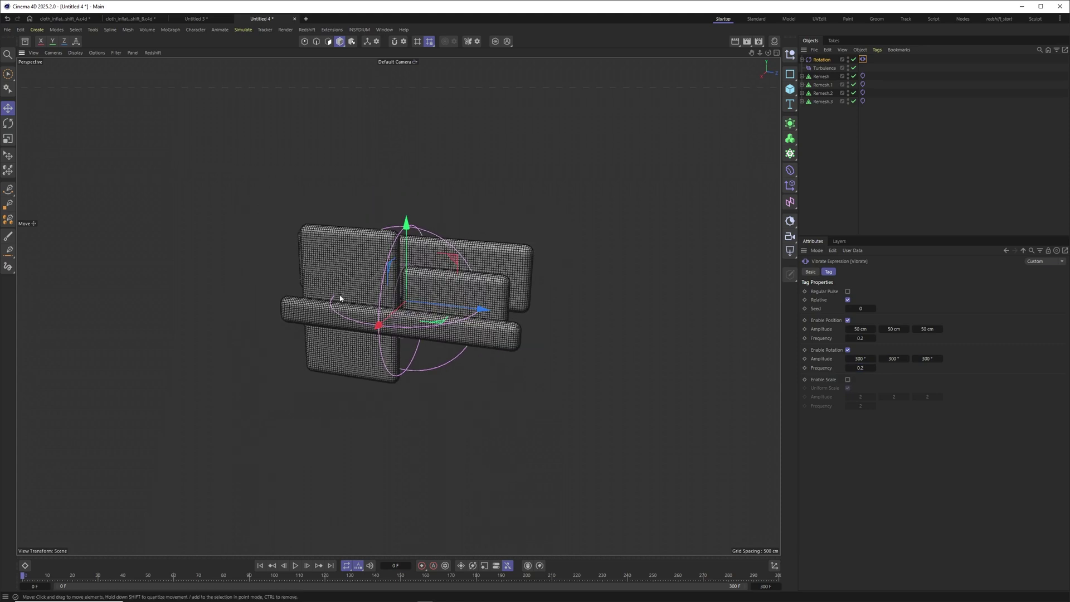
{"action": "left_click_drag", "start_coordinate": [361, 320], "coordinate": [466, 284], "text": "alt"}
{"action": "left_click_drag", "start_coordinate": [375, 309], "coordinate": [386, 300], "text": "alt"}
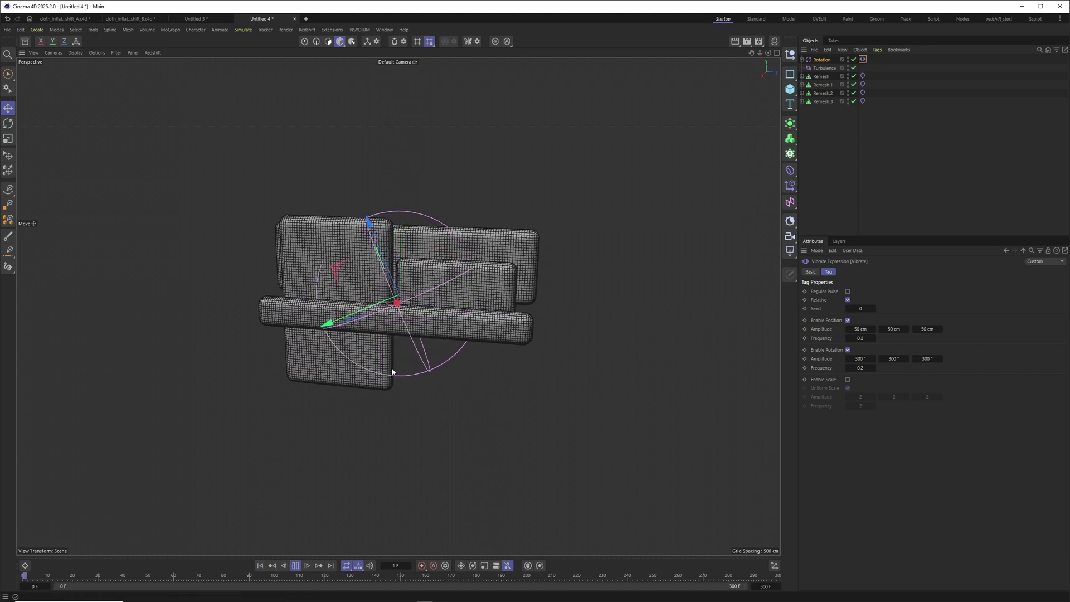
{"action": "left_click_drag", "start_coordinate": [410, 306], "coordinate": [419, 299], "text": "alt"}
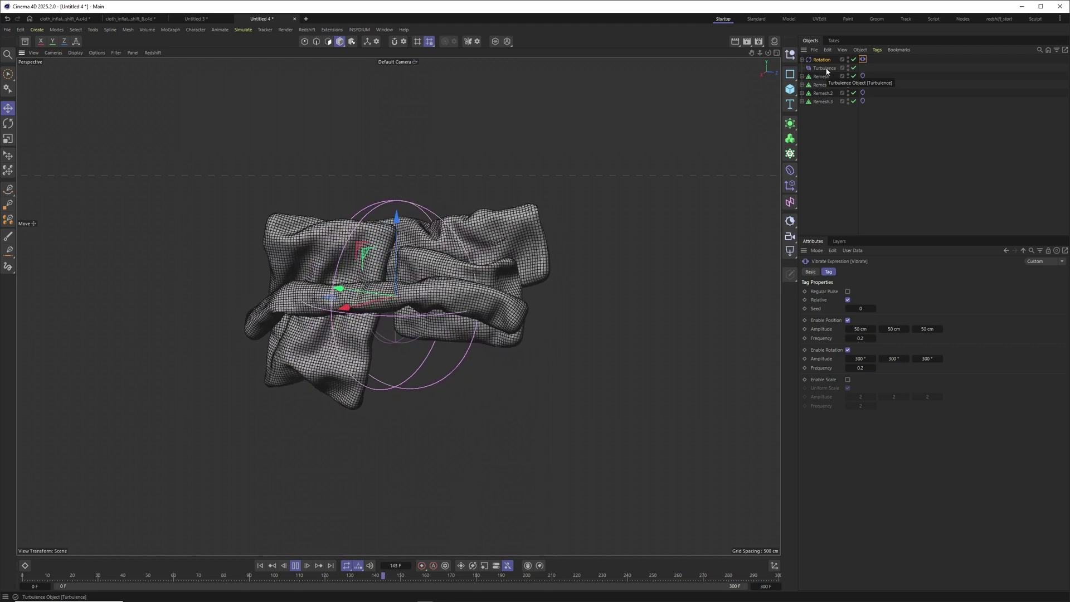
{"action": "left_click", "coordinate": [296, 565]}
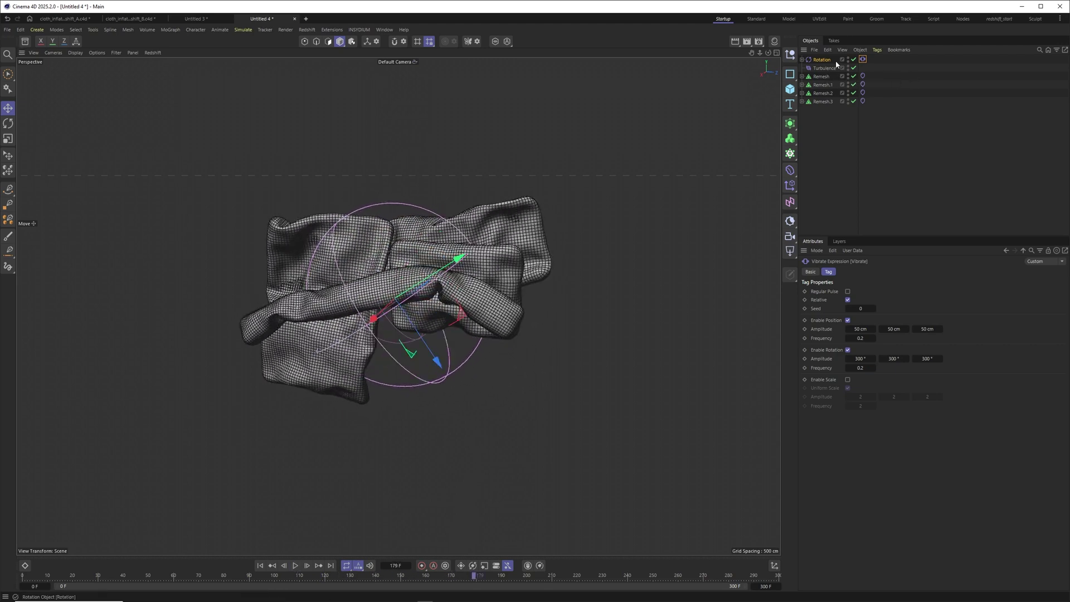
Disable the Turbulence force and play the simulation from the first frame to check the Rotation force alone
{"action": "left_click", "coordinate": [854, 68]}
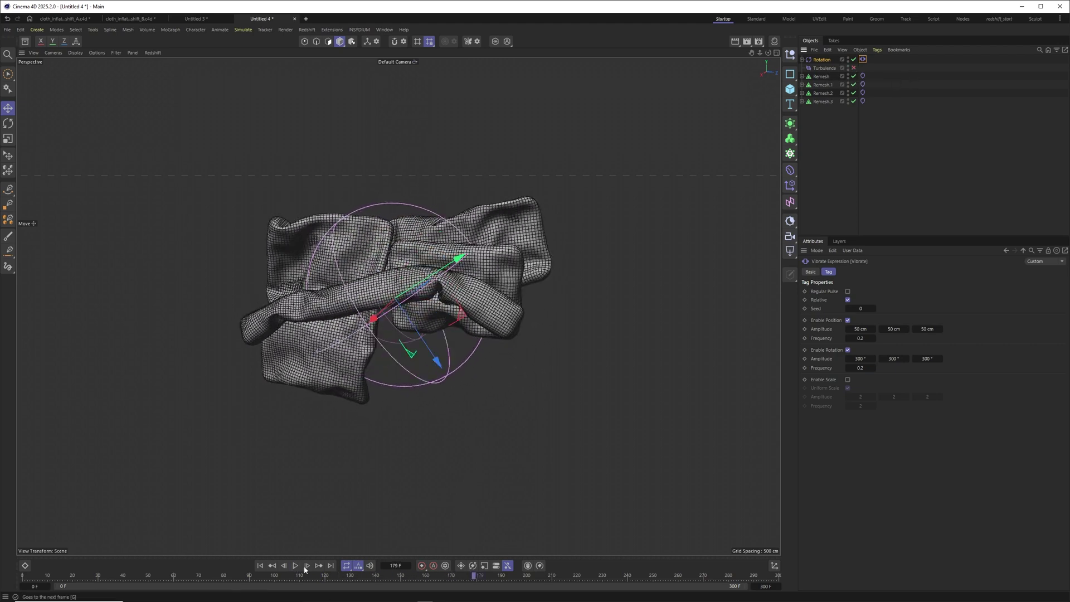
{"action": "left_click", "coordinate": [259, 565]}
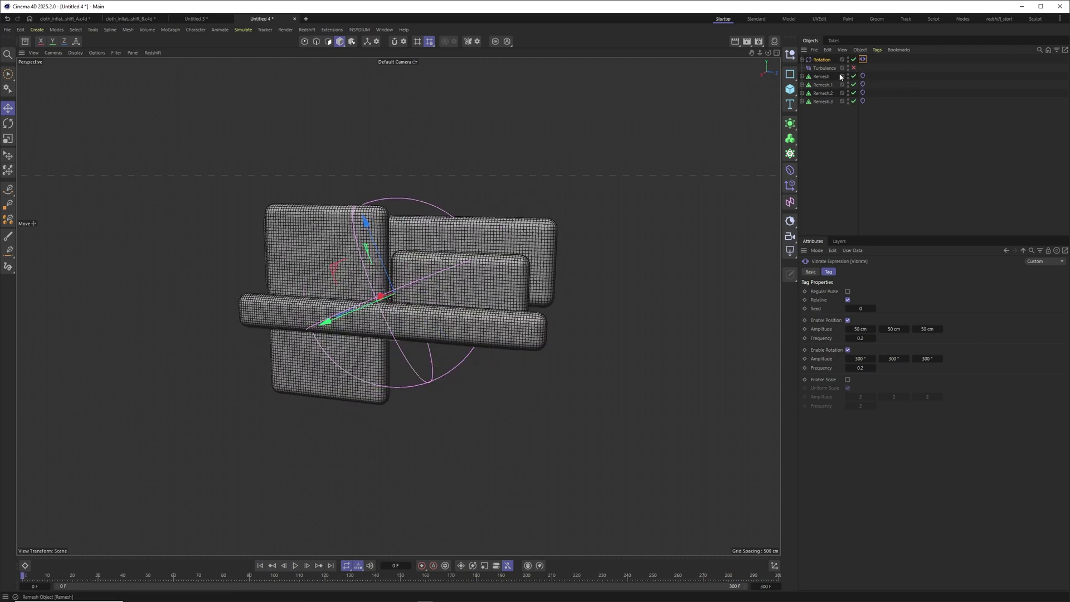
{"action": "left_click", "coordinate": [294, 565]}
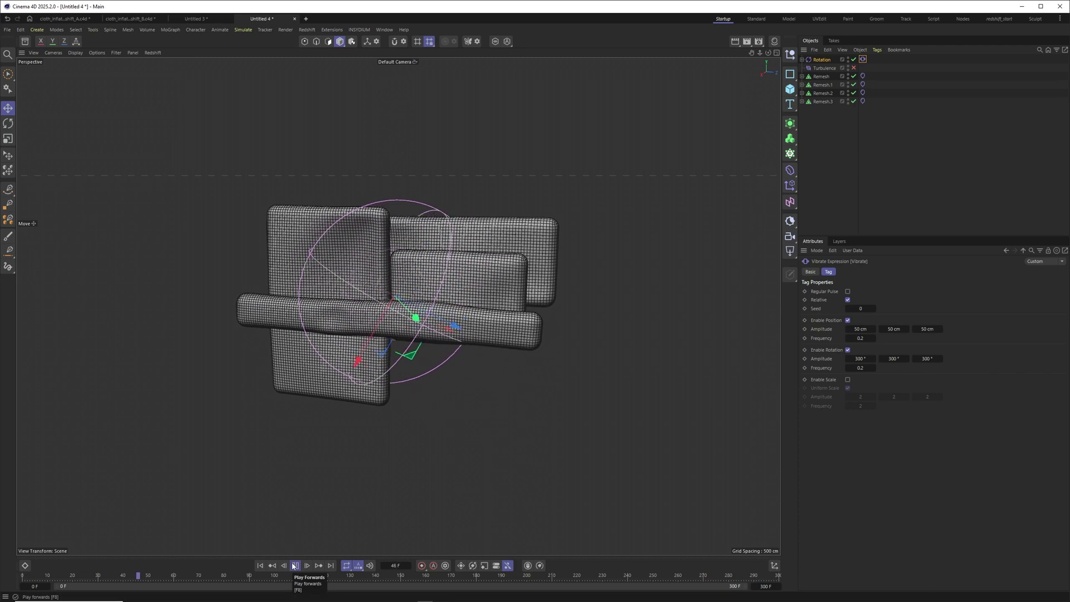
{"action": "left_click", "coordinate": [293, 565]}
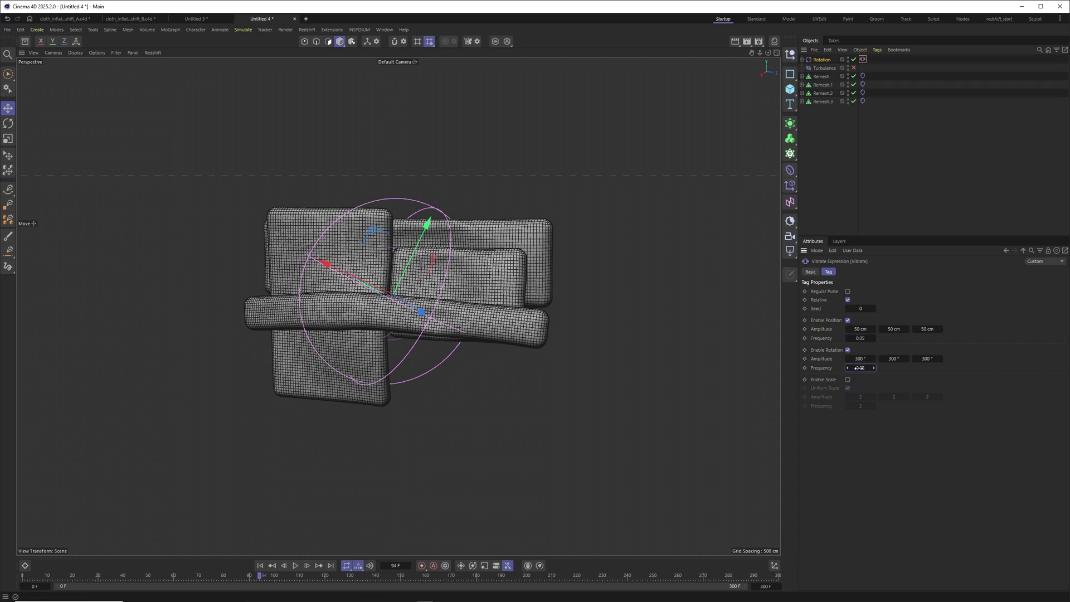
Set the Rotation force's angle speed to 600 and play the simulation from the first frame
{"action": "left_click", "coordinate": [822, 60]}
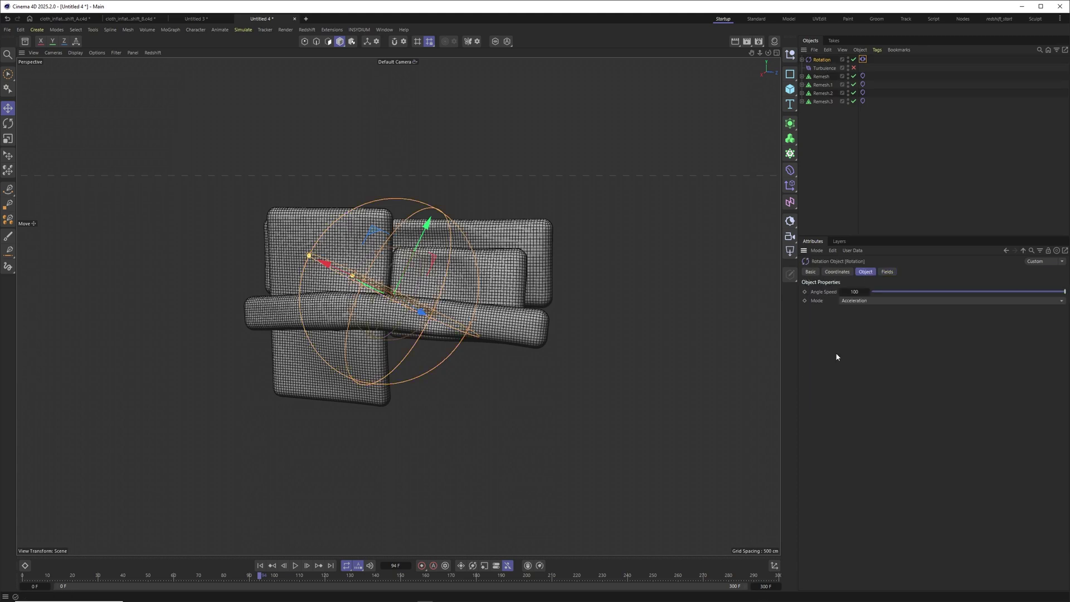
{"action": "type", "text": "600"}
{"action": "key", "text": "Return"}
{"action": "left_click", "coordinate": [259, 566]}
{"action": "left_click", "coordinate": [295, 566]}
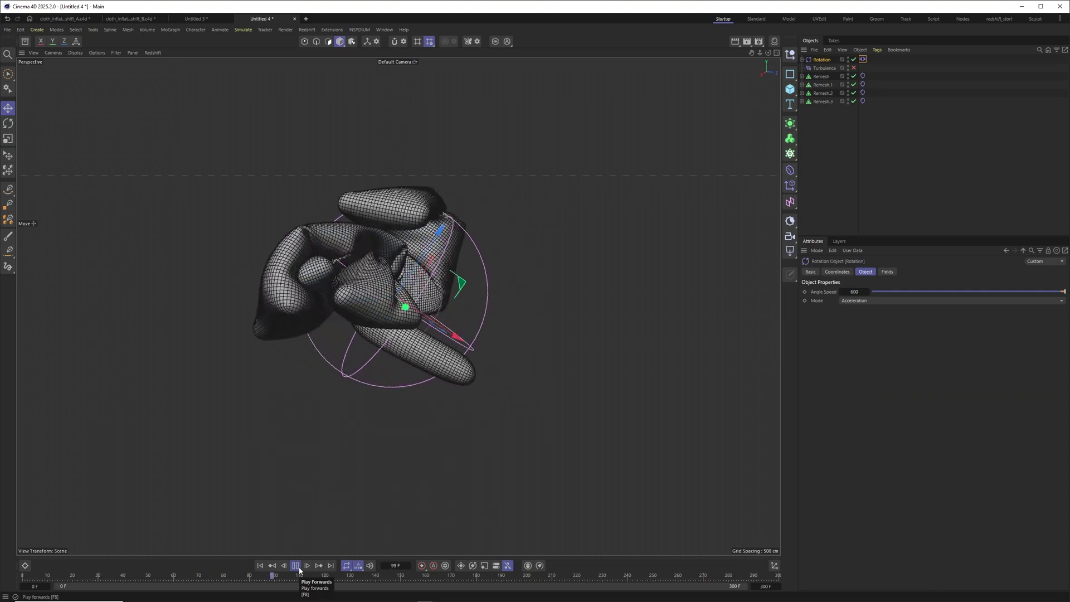
{"action": "left_click", "coordinate": [296, 567]}
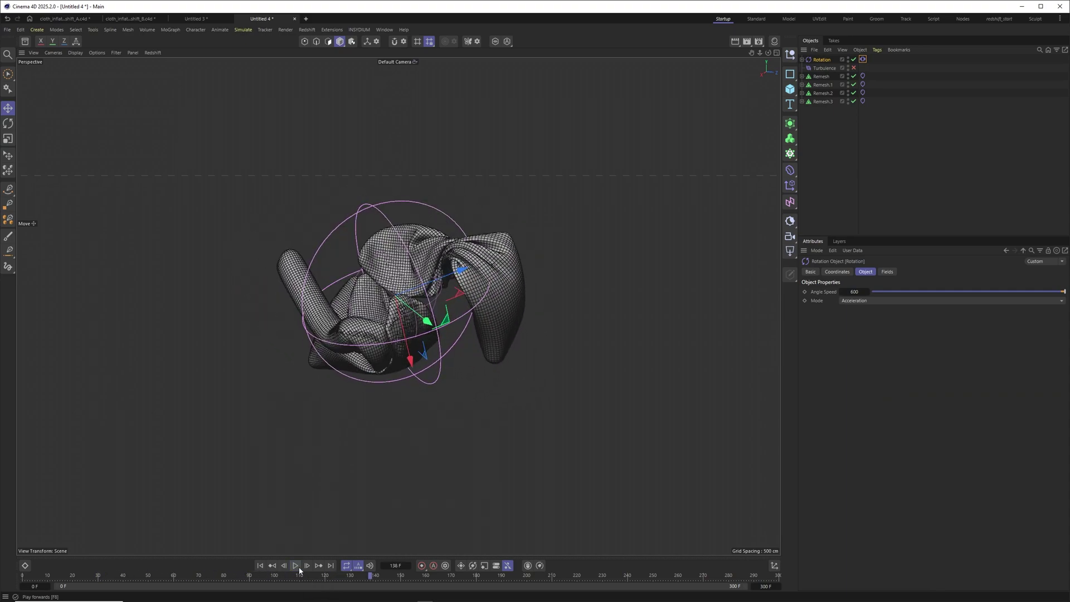
Re-enable the Turbulence force and play the simulation from the start in a closer view of the cubes
{"action": "left_click", "coordinate": [260, 567]}
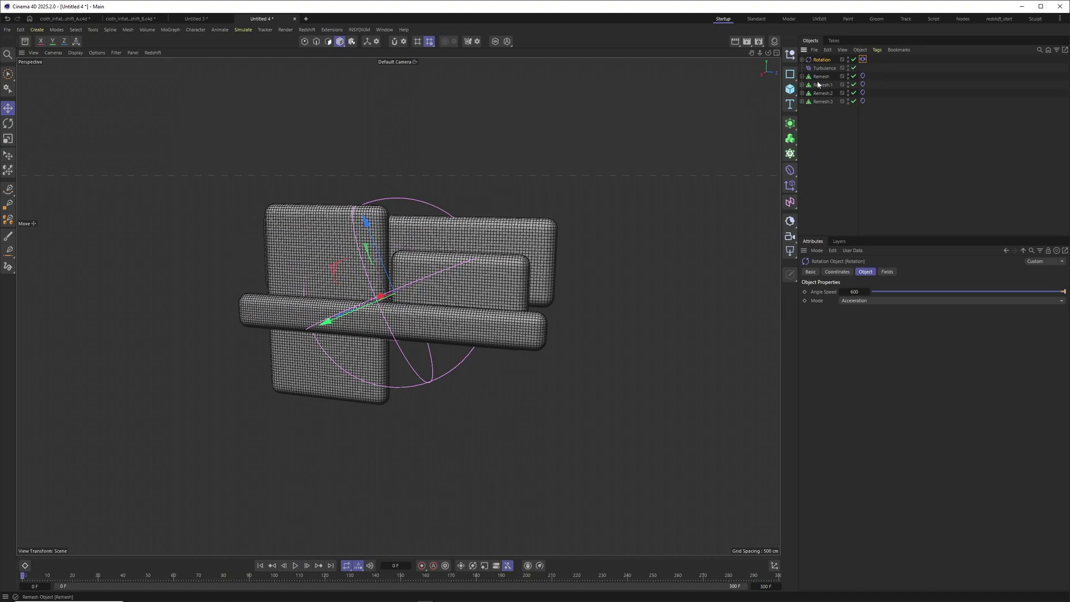
{"action": "right_click_drag", "start_coordinate": [334, 341], "coordinate": [377, 306], "text": "alt"}
{"action": "middle_click_drag", "start_coordinate": [377, 306], "coordinate": [351, 329], "text": "alt"}
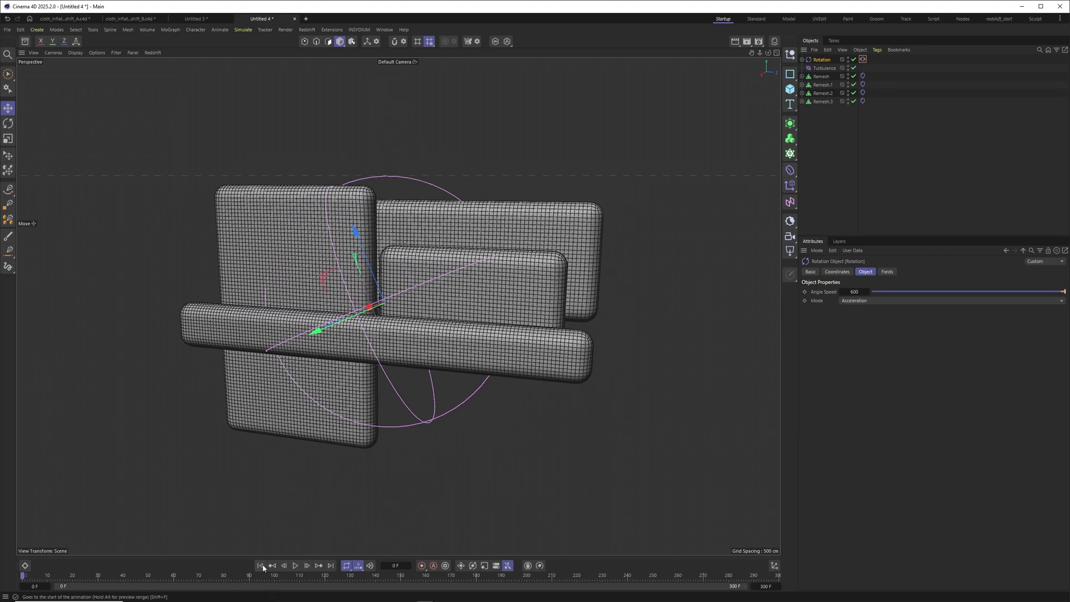
{"action": "left_click", "coordinate": [293, 567]}
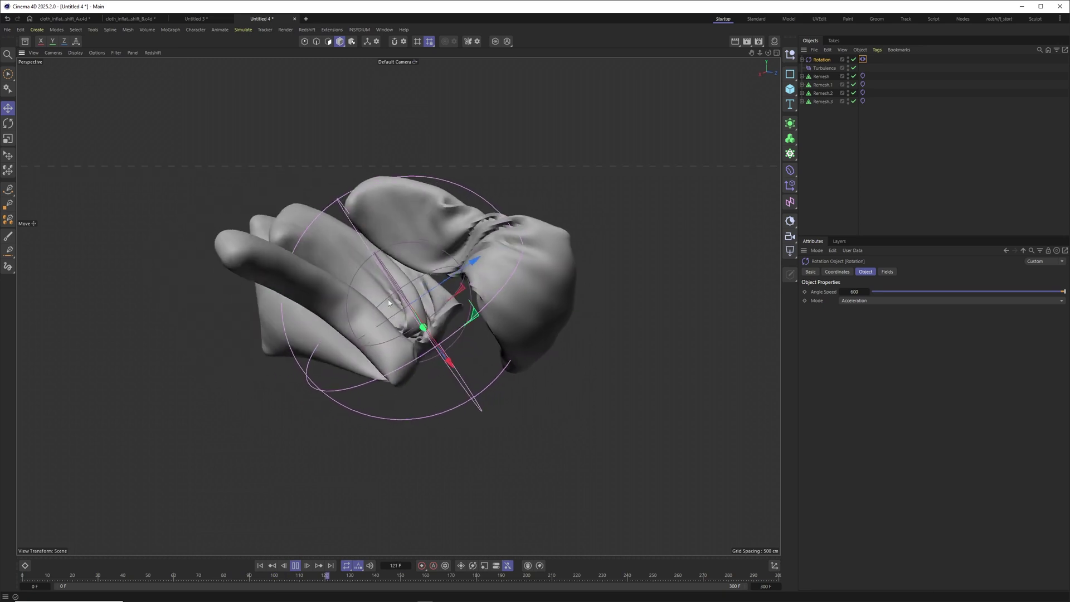
{"action": "left_click", "coordinate": [296, 566]}
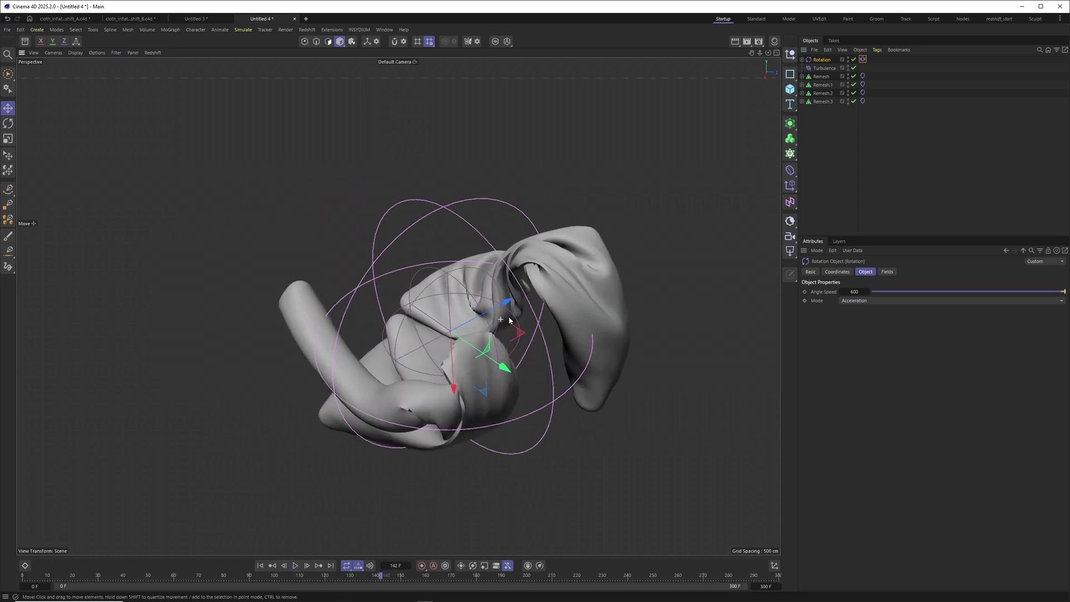
Add a Null and group the four Remesh objects inside it
{"action": "left_click_drag", "start_coordinate": [509, 317], "coordinate": [525, 336], "text": "alt"}
{"action": "left_click", "coordinate": [789, 56]}
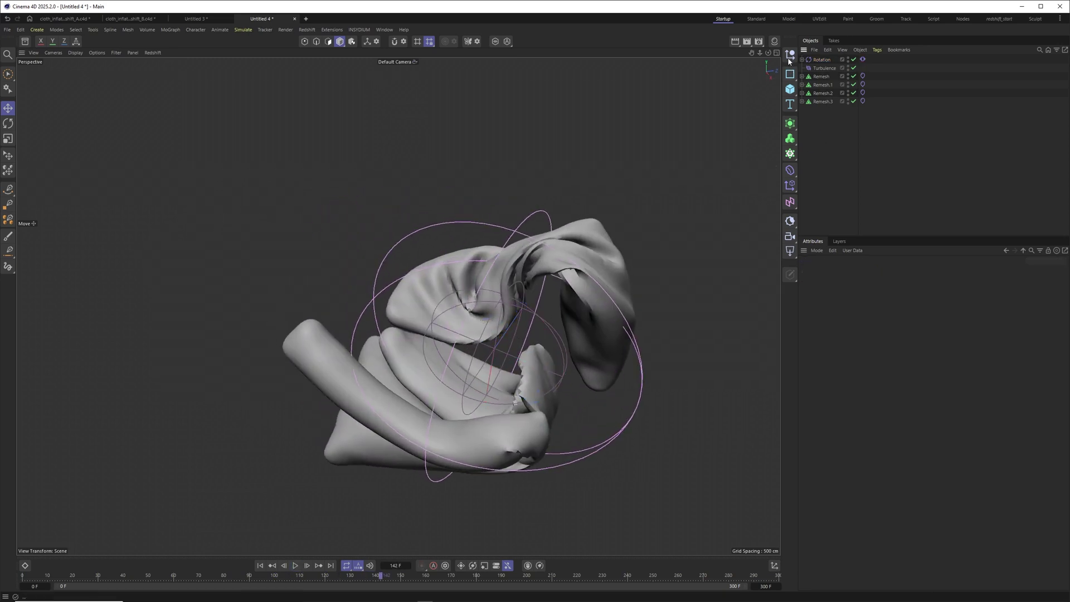
{"action": "left_click", "coordinate": [789, 56]}
{"action": "left_click_drag", "start_coordinate": [820, 85], "coordinate": [819, 82]}
{"action": "left_click_drag", "start_coordinate": [811, 151], "coordinate": [818, 77]}
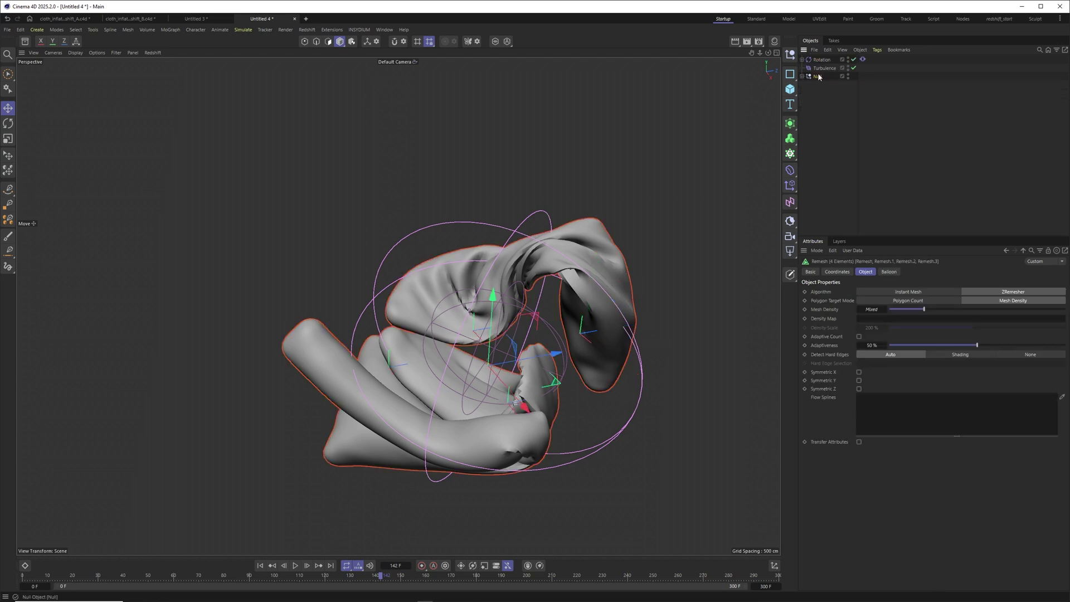
Make the Null with the remeshed cubes a child of a new Subdivision Surface and inspect the smoothed folds
{"action": "left_click", "coordinate": [817, 76]}
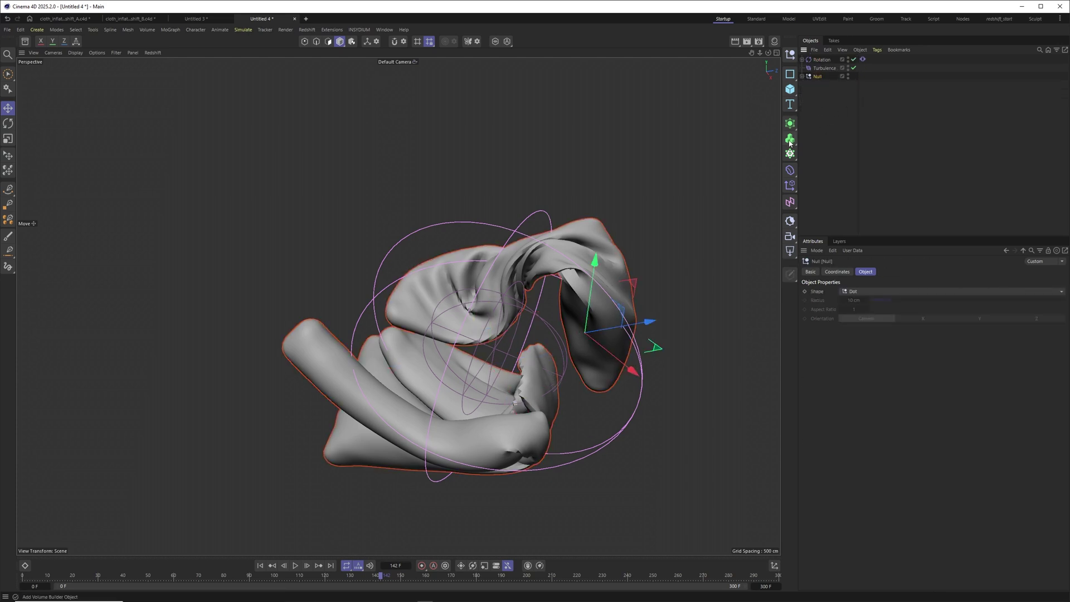
{"action": "left_click_drag", "start_coordinate": [789, 141], "coordinate": [818, 136]}
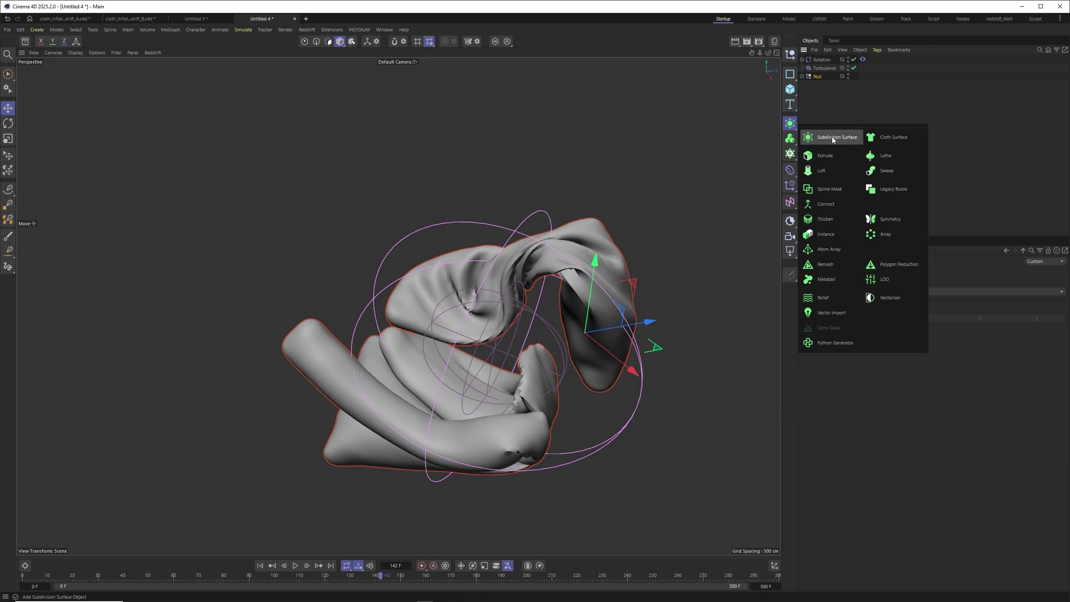
{"action": "left_click", "coordinate": [833, 139], "text": "alt"}
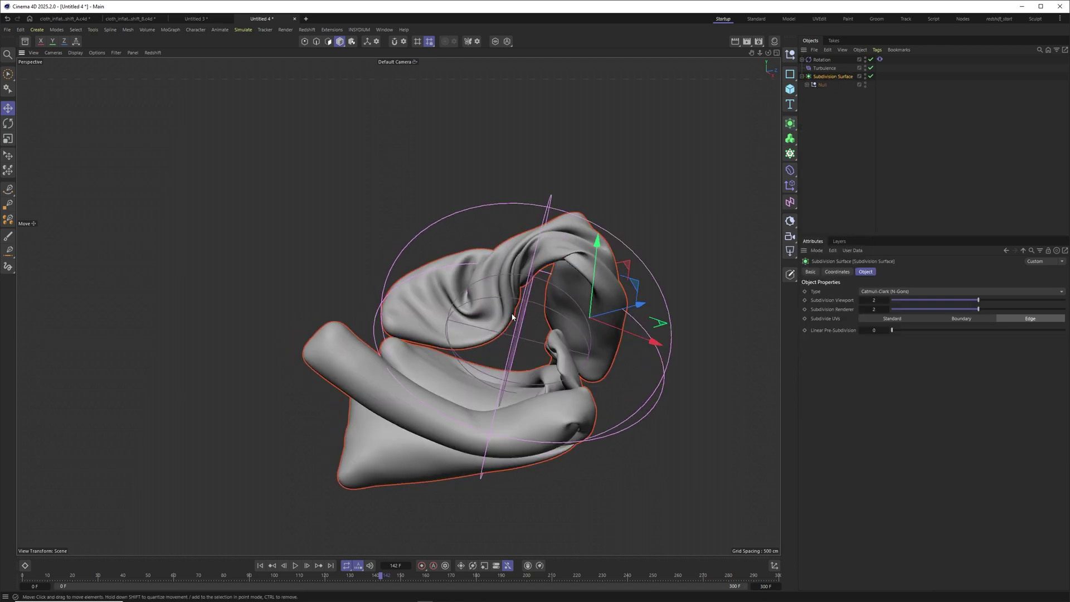
{"action": "mouse_move", "coordinate": [509, 297]}
{"action": "left_mouse_down", "text": "alt"}
{"action": "mouse_move", "coordinate": [452, 279]}
{"action": "mouse_move", "coordinate": [491, 299]}
{"action": "left_mouse_up", "text": "alt"}
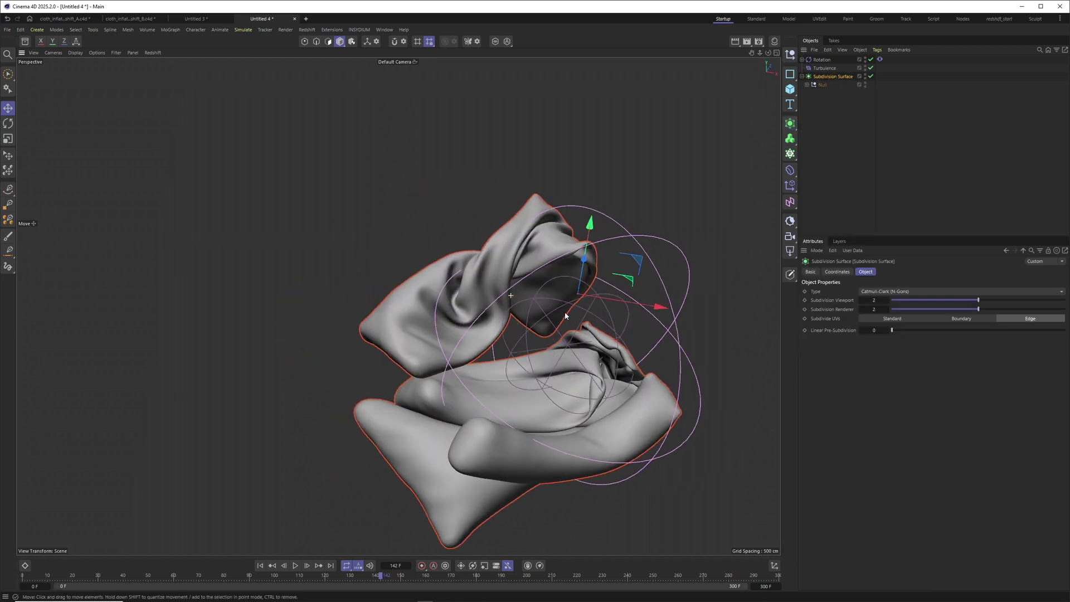
{"action": "right_click_drag", "start_coordinate": [491, 299], "coordinate": [551, 303], "text": "alt"}
{"action": "left_click_drag", "start_coordinate": [491, 299], "coordinate": [408, 273], "text": "alt"}
{"action": "scroll", "coordinate": [408, 274], "scroll_direction": "down", "scroll_amount": 2}
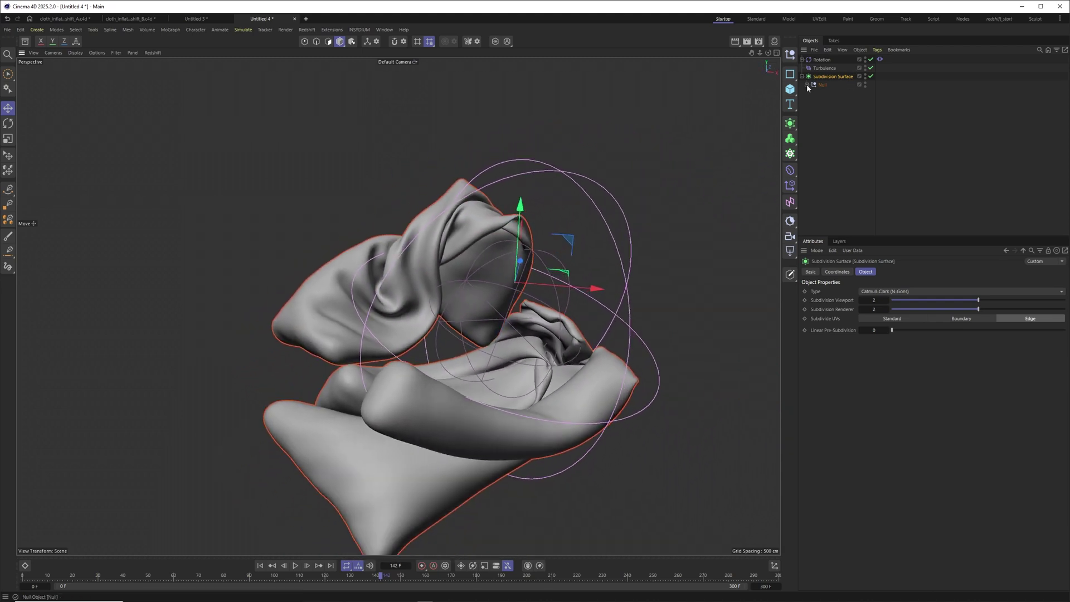
Select the Balloon tags of all four Remesh objects and show their Balloon settings
{"action": "left_click", "coordinate": [806, 84]}
{"action": "left_click_drag", "start_coordinate": [907, 139], "coordinate": [874, 89]}
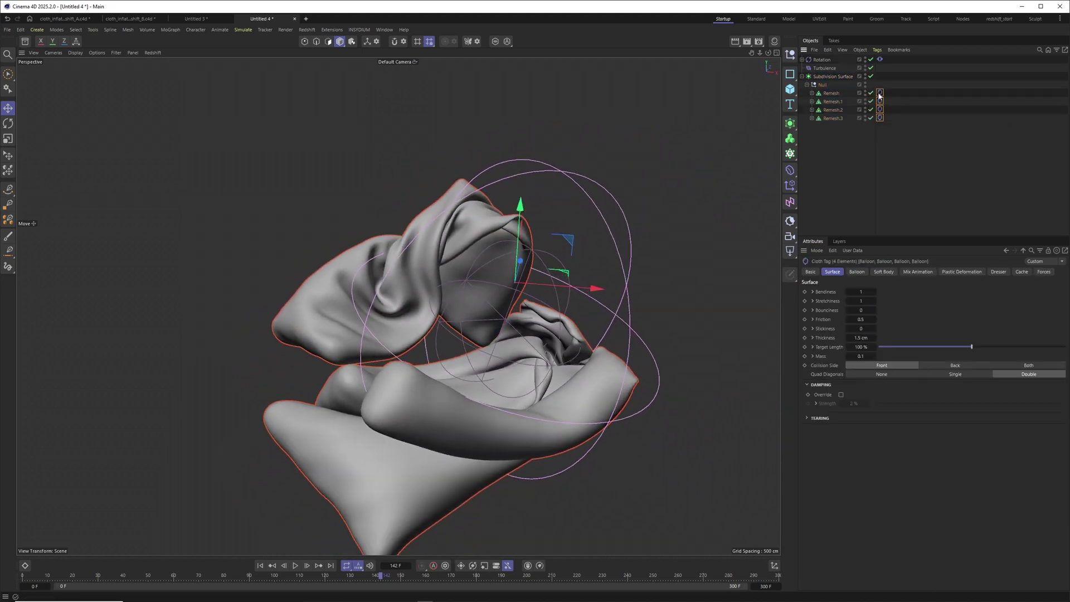
{"action": "left_click", "coordinate": [857, 272]}
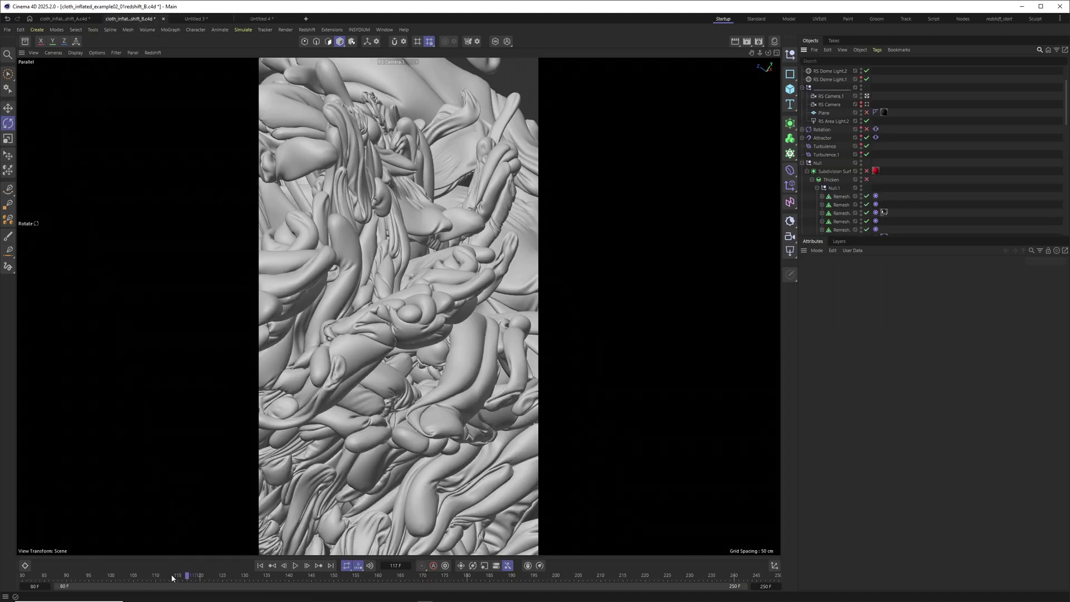
Scrub the animation in the redshift_B example project and examine the balloon forms in the redshift_A project from several angles
{"action": "left_click_drag", "start_coordinate": [172, 574], "coordinate": [392, 575]}
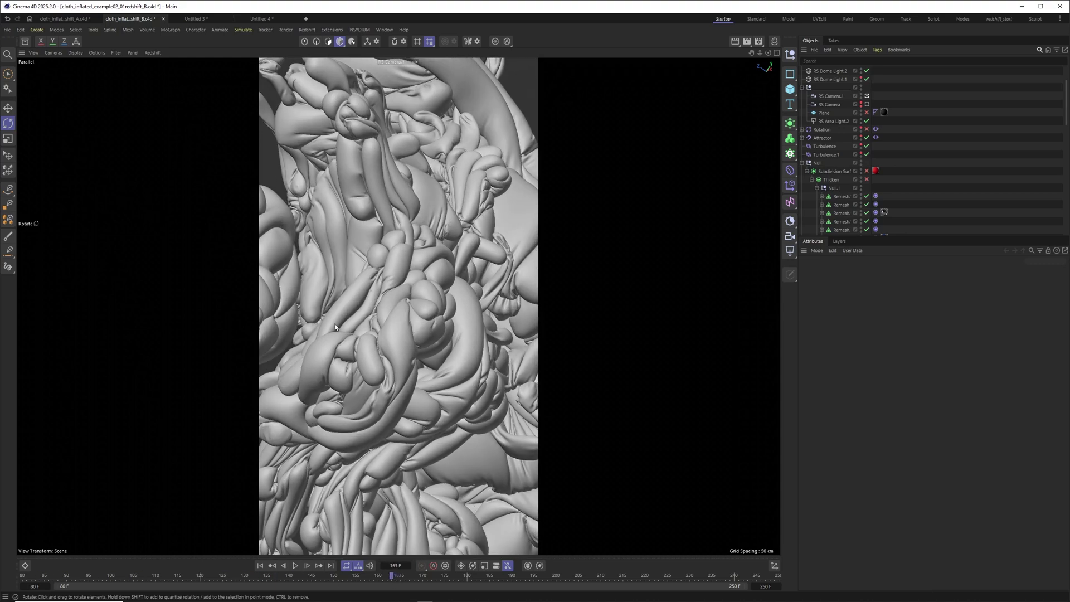
{"action": "left_click", "coordinate": [71, 19]}
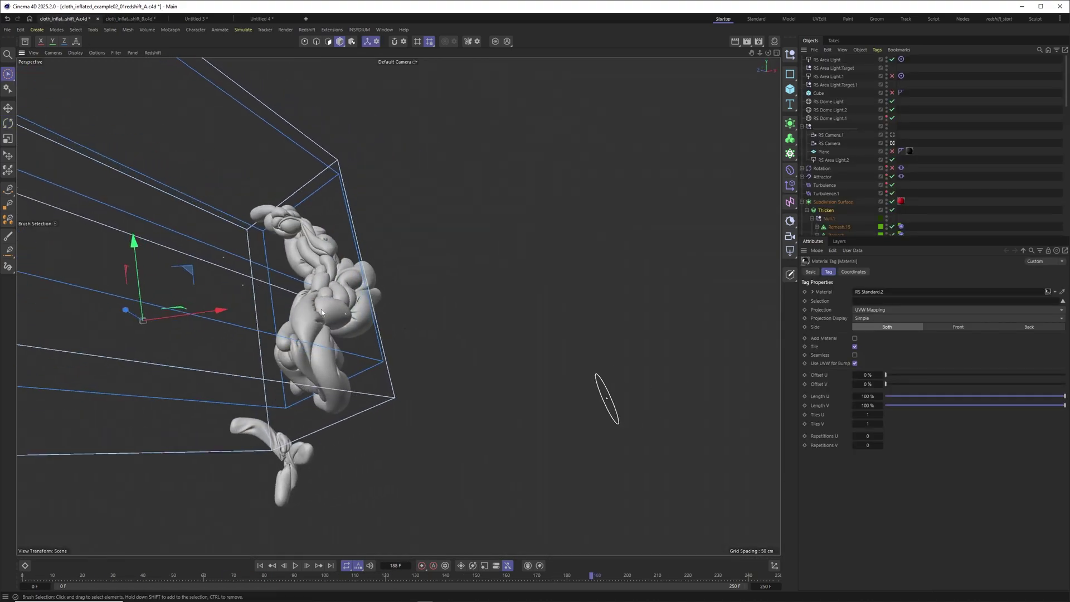
{"action": "mouse_move", "coordinate": [342, 287]}
{"action": "left_mouse_down", "text": "alt"}
{"action": "mouse_move", "coordinate": [411, 299]}
{"action": "mouse_move", "coordinate": [299, 248]}
{"action": "mouse_move", "coordinate": [326, 296]}
{"action": "mouse_move", "coordinate": [340, 287]}
{"action": "left_mouse_up", "text": "alt"}
{"action": "right_click_drag", "start_coordinate": [340, 287], "coordinate": [398, 287], "text": "alt"}
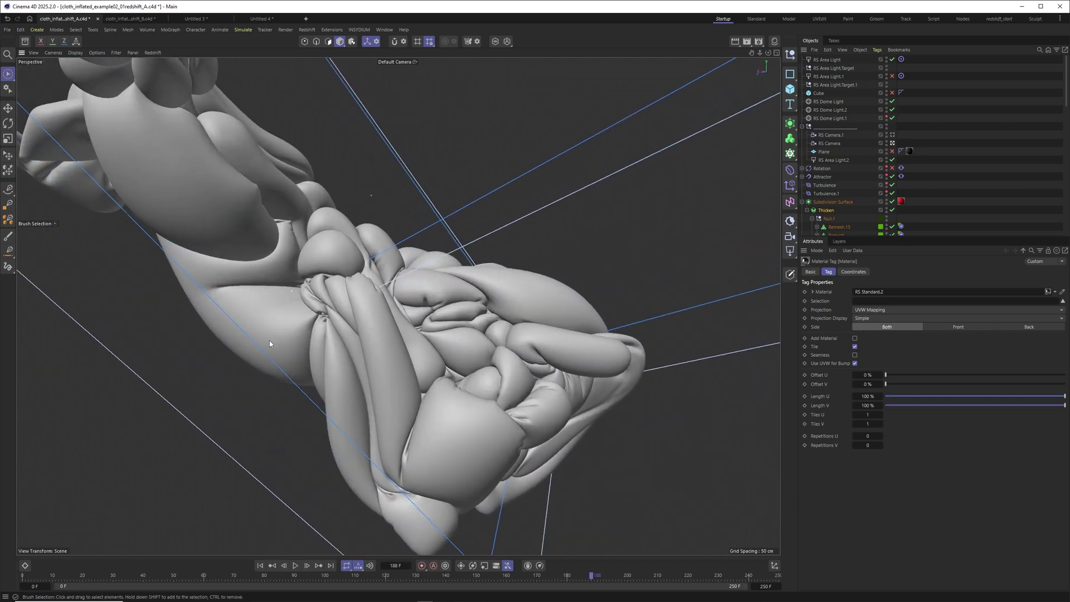
{"action": "left_click_drag", "start_coordinate": [357, 249], "coordinate": [409, 257], "text": "alt"}
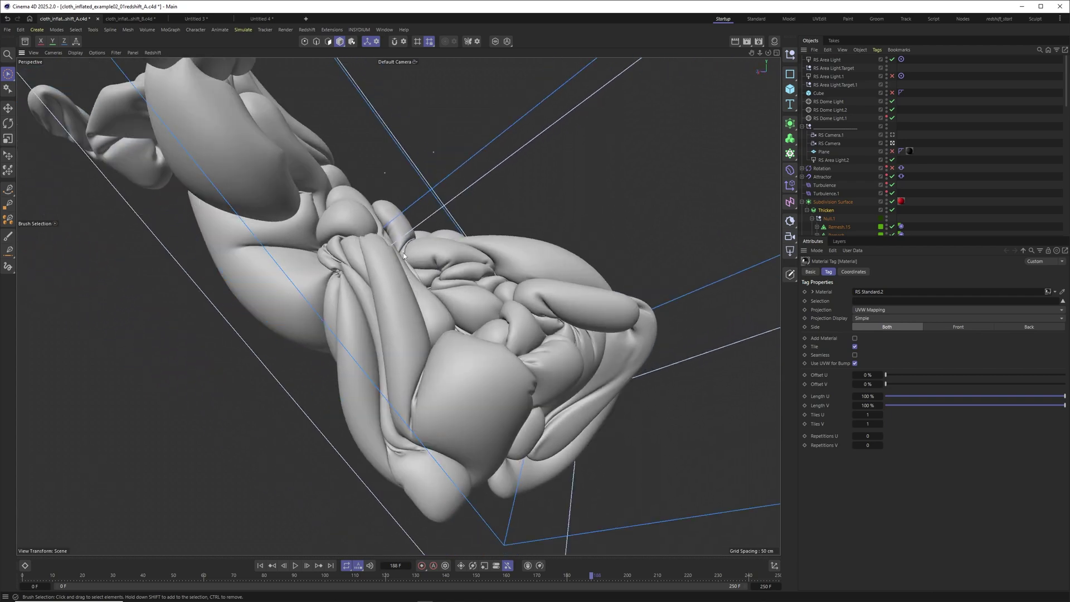
{"action": "left_click_drag", "start_coordinate": [499, 250], "coordinate": [208, 287], "text": "alt"}
{"action": "left_click_drag", "start_coordinate": [374, 386], "coordinate": [484, 233], "text": "alt"}
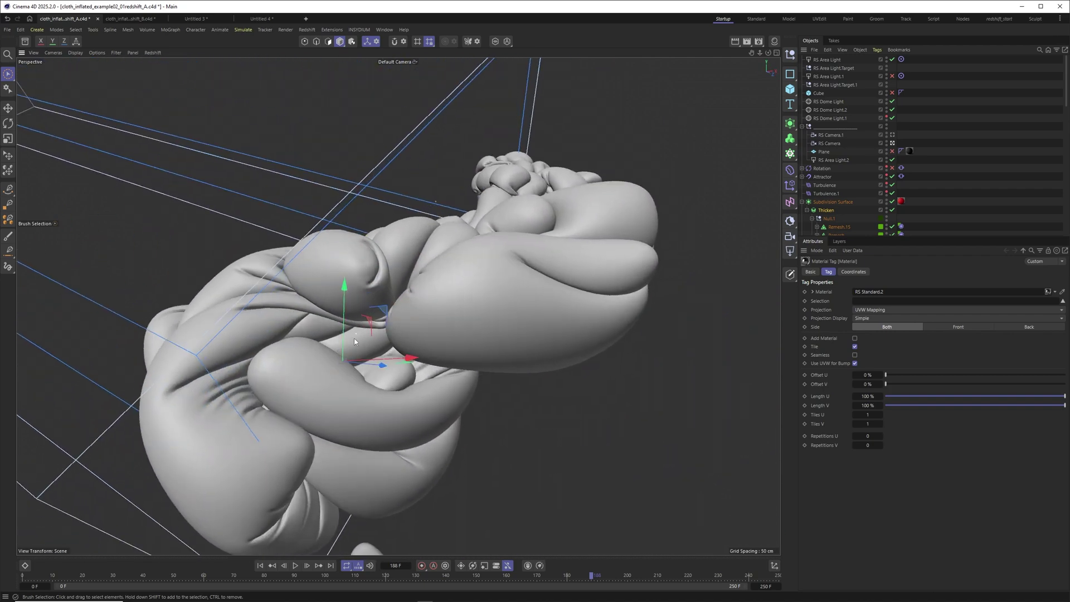
{"action": "left_click_drag", "start_coordinate": [355, 342], "coordinate": [379, 312], "text": "alt"}
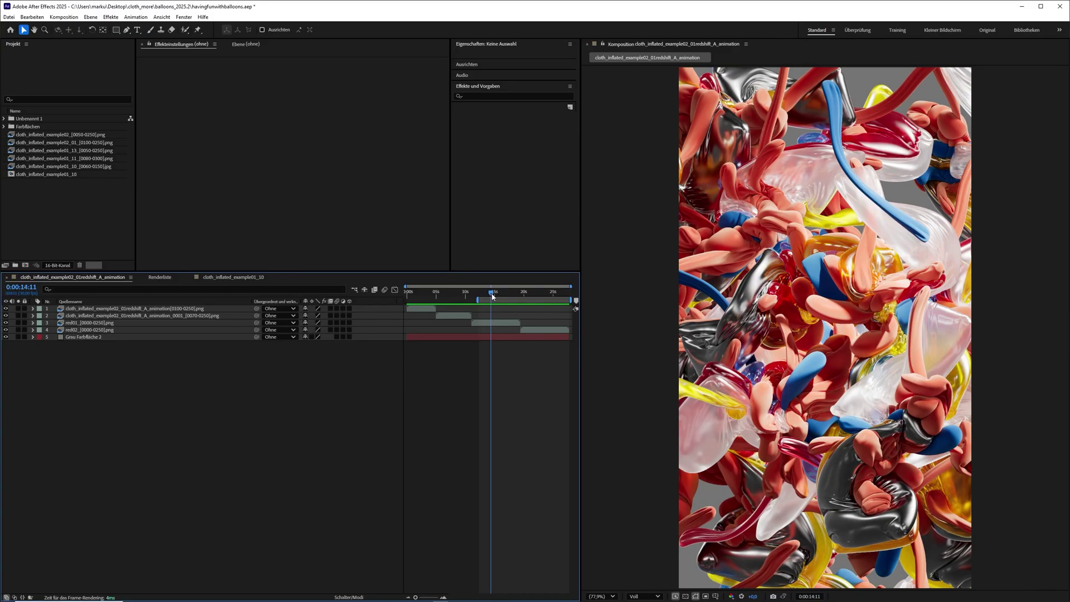
Switch to After Effects and review the rendered animations in the cloth_inflated_example02_01redshift_A_animation and cloth_inflated_example01_10 compositions
{"action": "left_click_drag", "start_coordinate": [492, 297], "coordinate": [499, 296]}
{"action": "left_click_drag", "start_coordinate": [502, 297], "coordinate": [408, 297]}
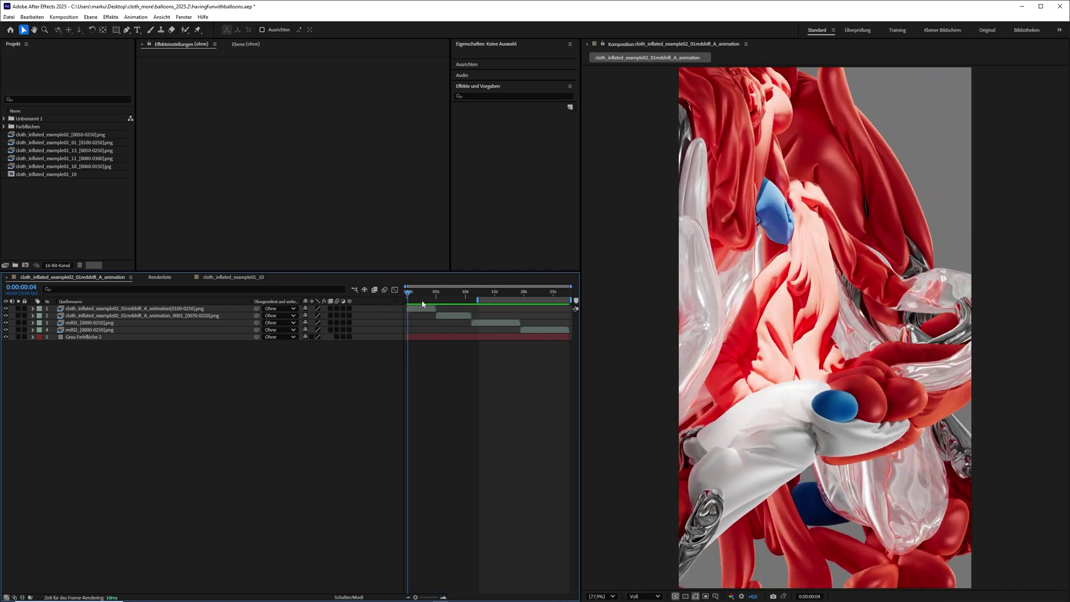
{"action": "left_click", "coordinate": [223, 278]}
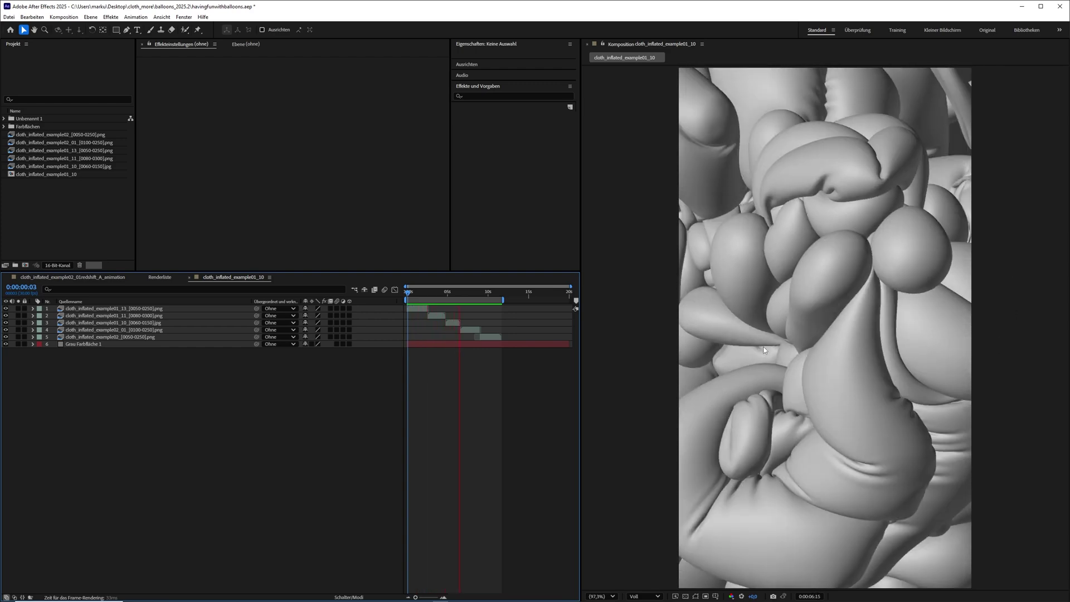
{"action": "left_click_drag", "start_coordinate": [425, 292], "coordinate": [433, 295]}
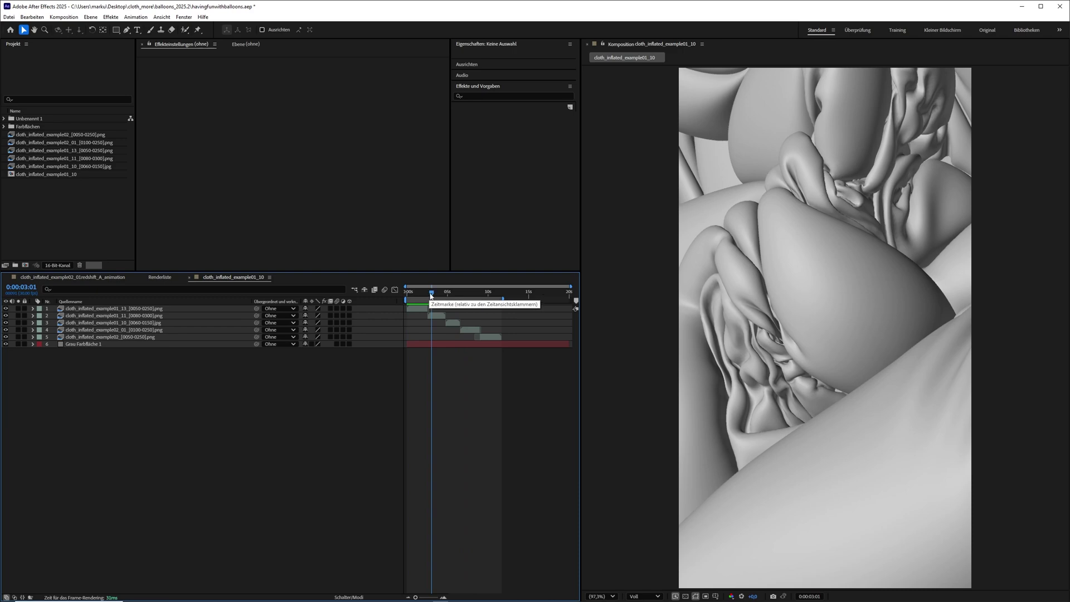
{"action": "left_click_drag", "start_coordinate": [430, 296], "coordinate": [488, 305]}
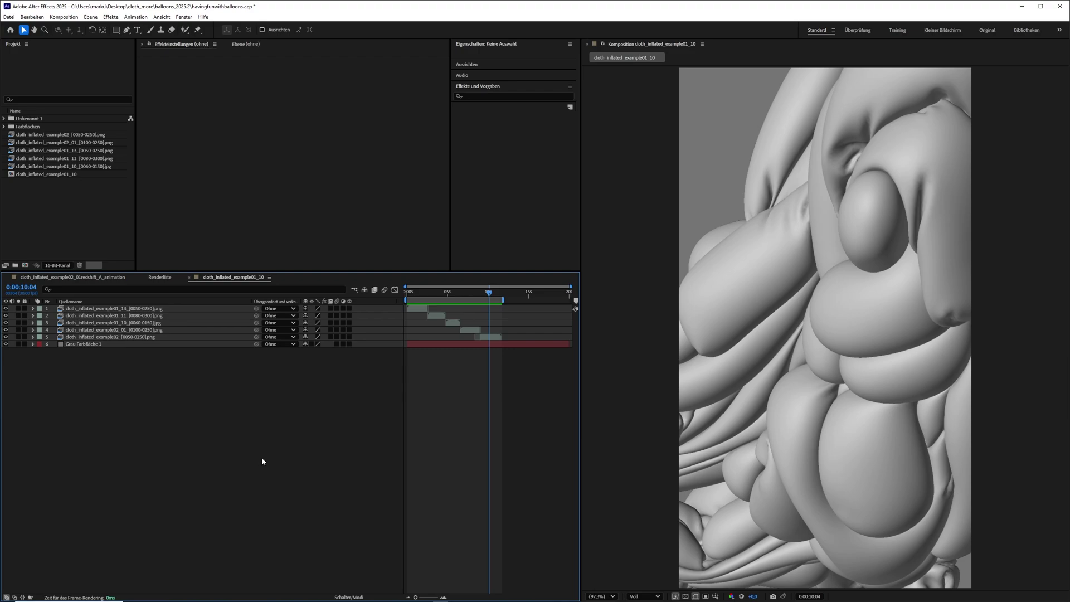
{"action": "left_click", "coordinate": [90, 278]}
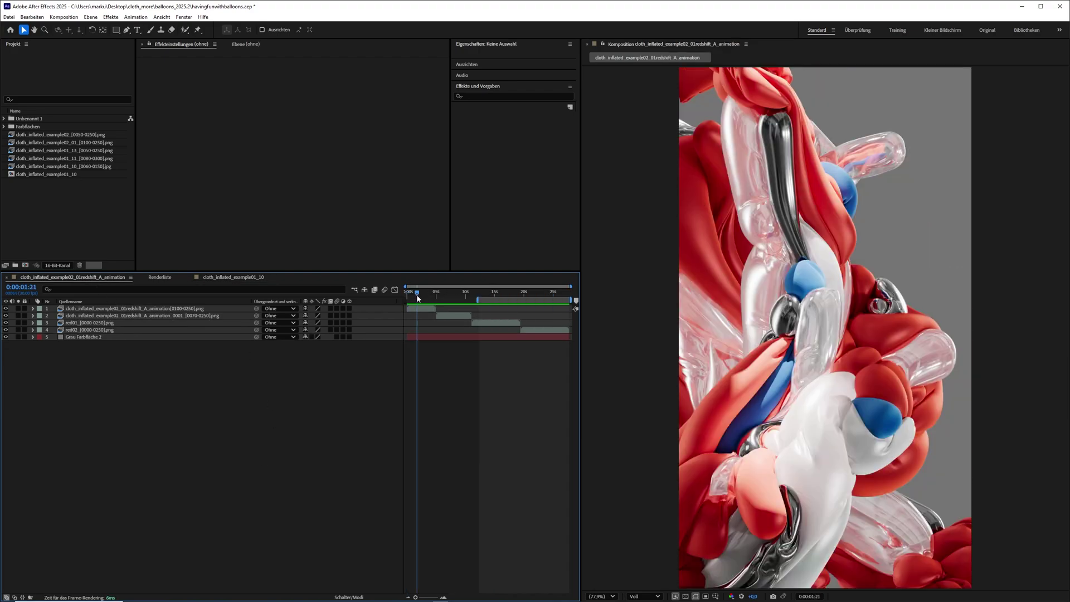
{"action": "mouse_move", "coordinate": [433, 299]}
{"action": "left_mouse_down"}
{"action": "mouse_move", "coordinate": [444, 301]}
{"action": "mouse_move", "coordinate": [422, 306]}
{"action": "left_mouse_up"}
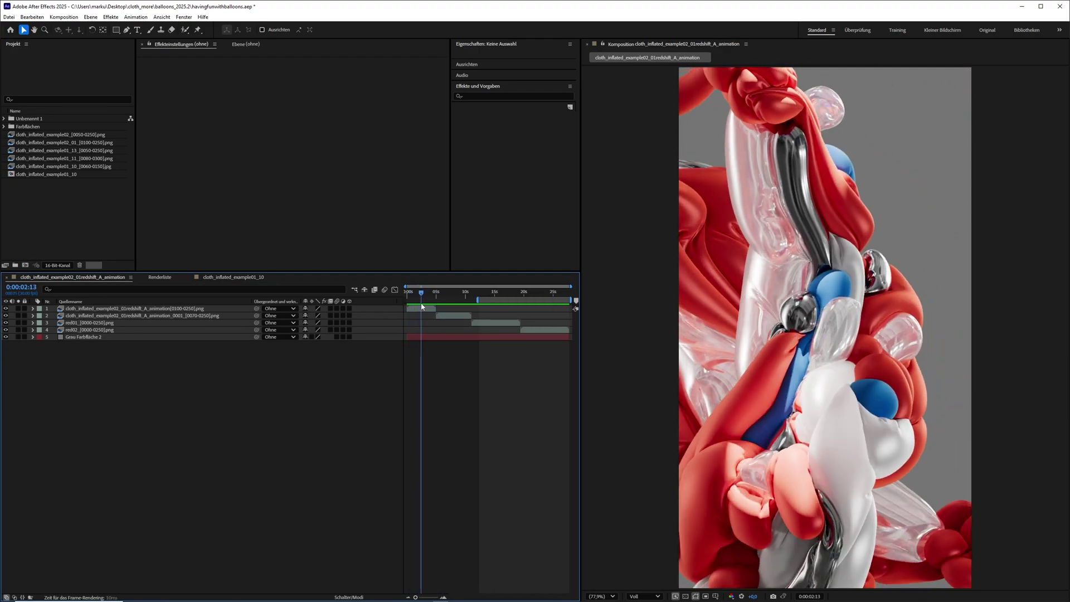